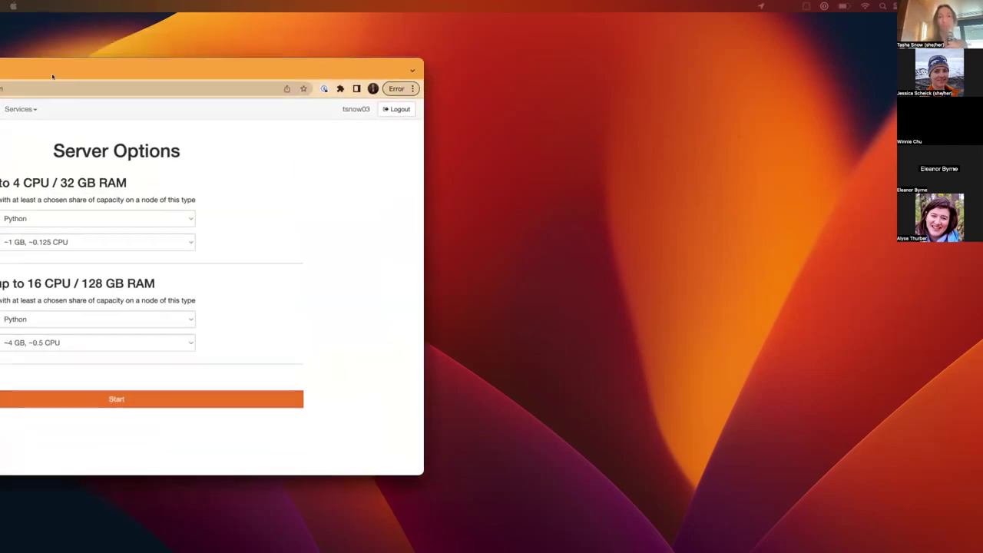
Step: Start a small server with the Python image and a node share of ~1 GB, ~0.125 CPU, and reload its page
left_click_drag(53, 78, 332, 66)
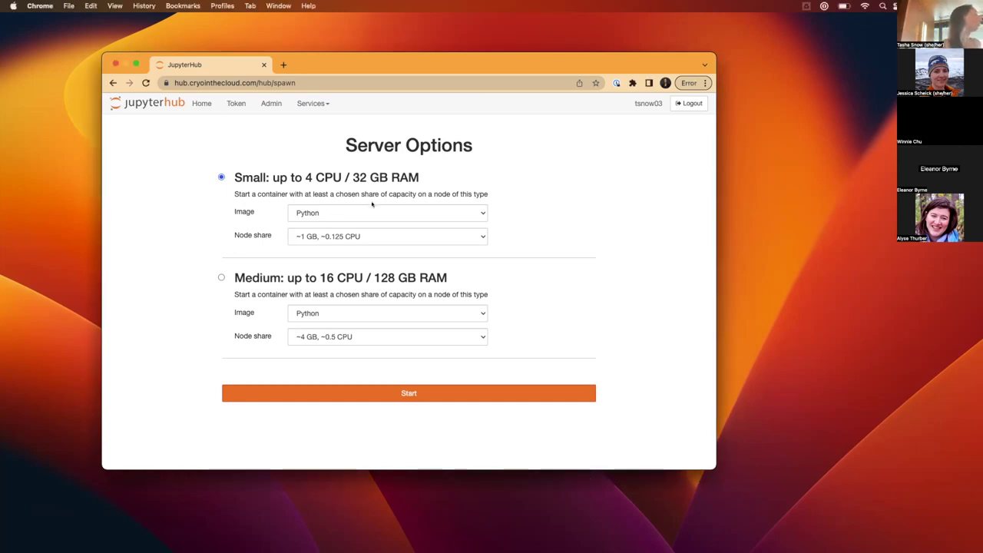
left_click(483, 212)
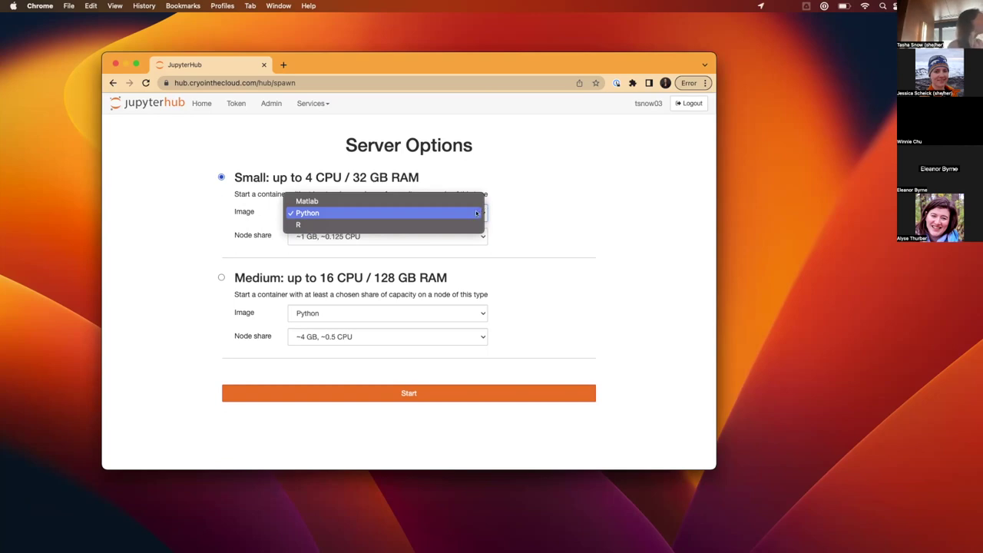
left_click(525, 197)
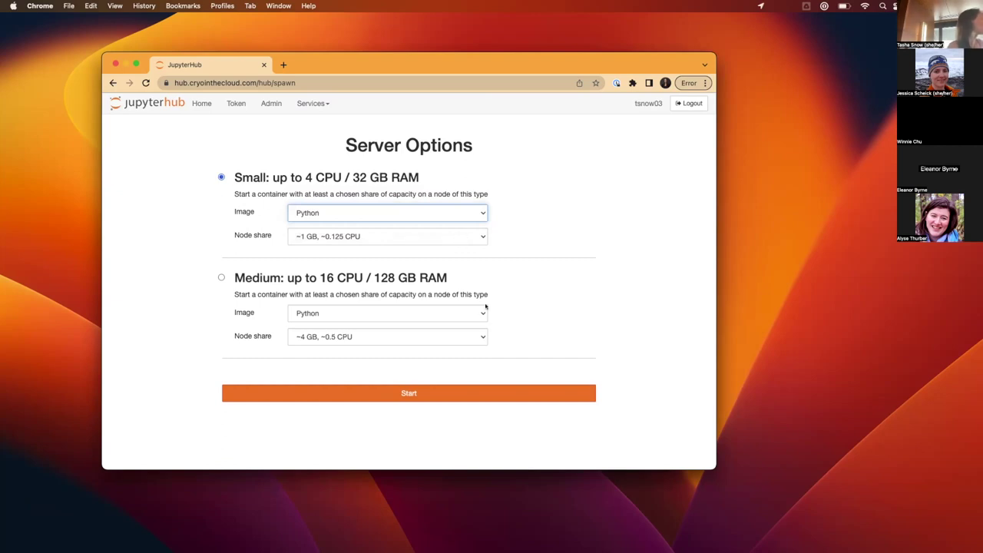
left_click(493, 397)
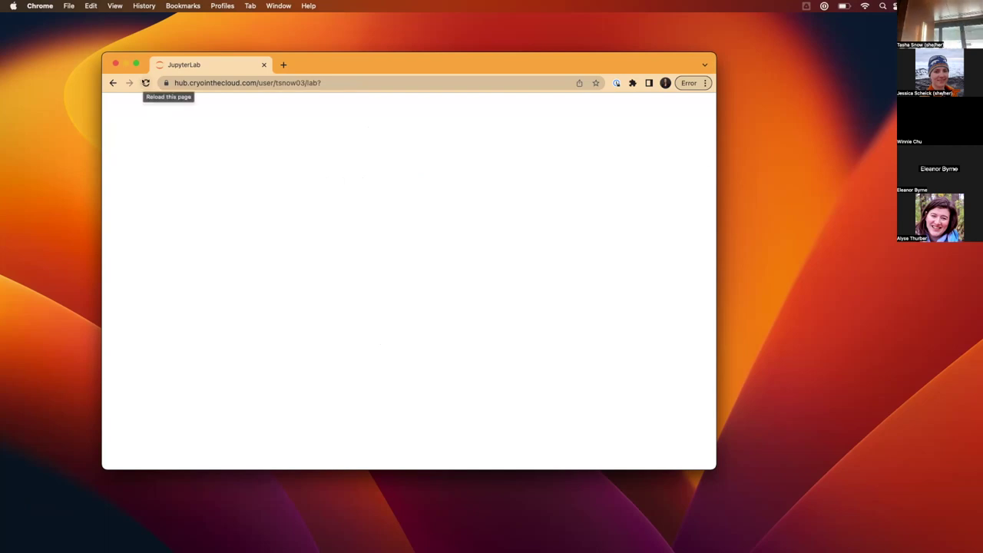
left_click(145, 82)
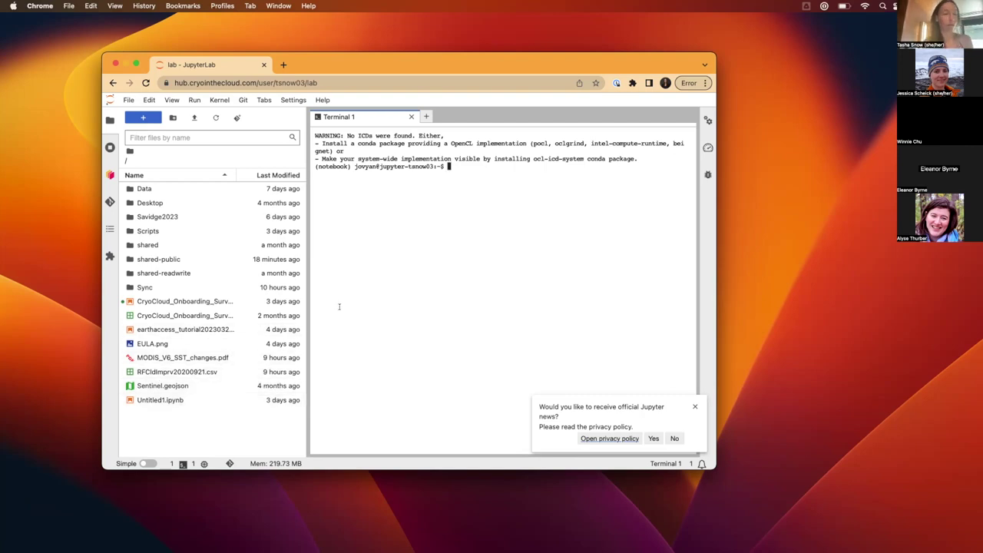
Step: Enlarge the JupyterLab page's zoom by three levels, and widen and reposition the browser window to fit the screen
key("super+equal")
key("super+equal")
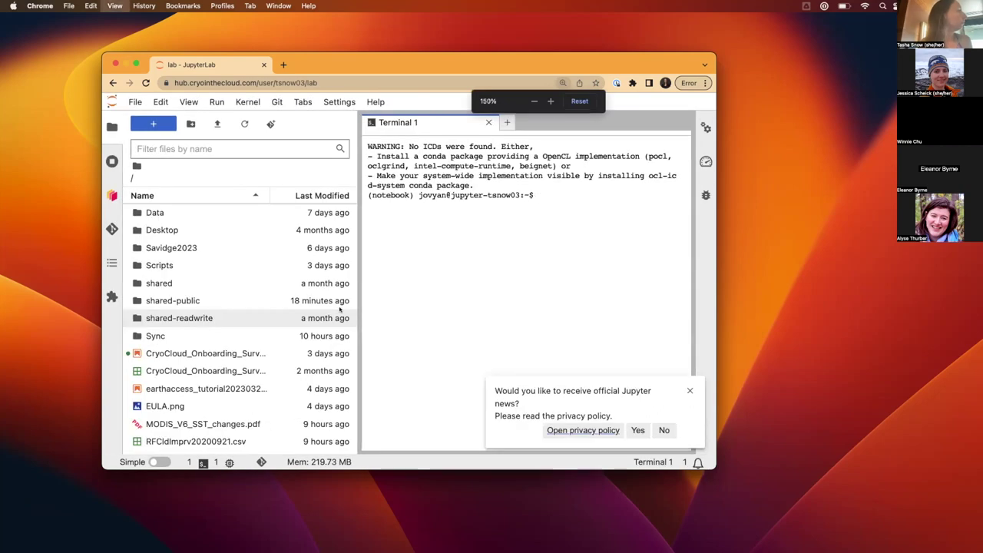
key("super+equal")
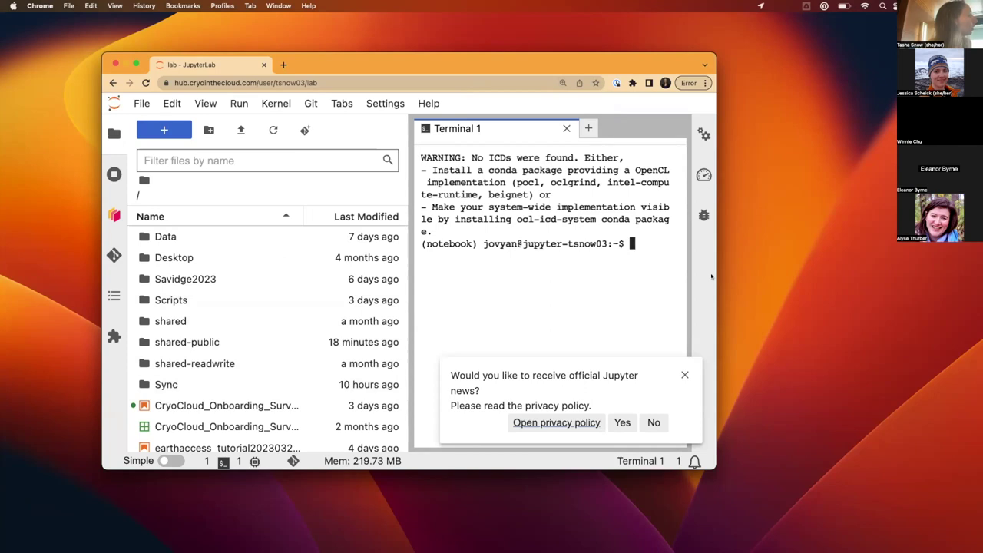
left_click_drag(712, 274, 974, 242)
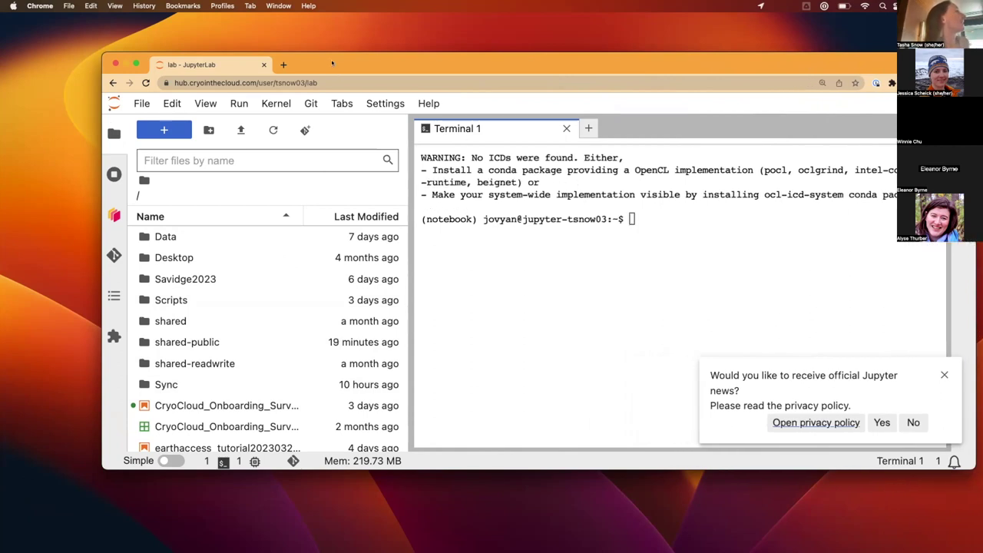
left_click(312, 37)
left_click_drag(322, 61, 274, 69)
left_click_drag(235, 73, 234, 73)
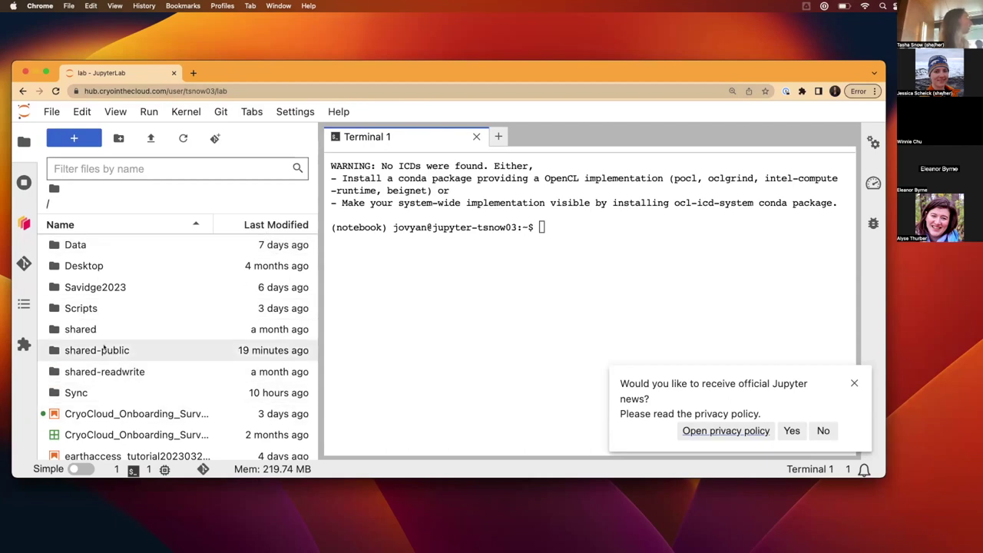
Step: Look at the contents of the shared folder and return to the root folder
double_click(86, 328)
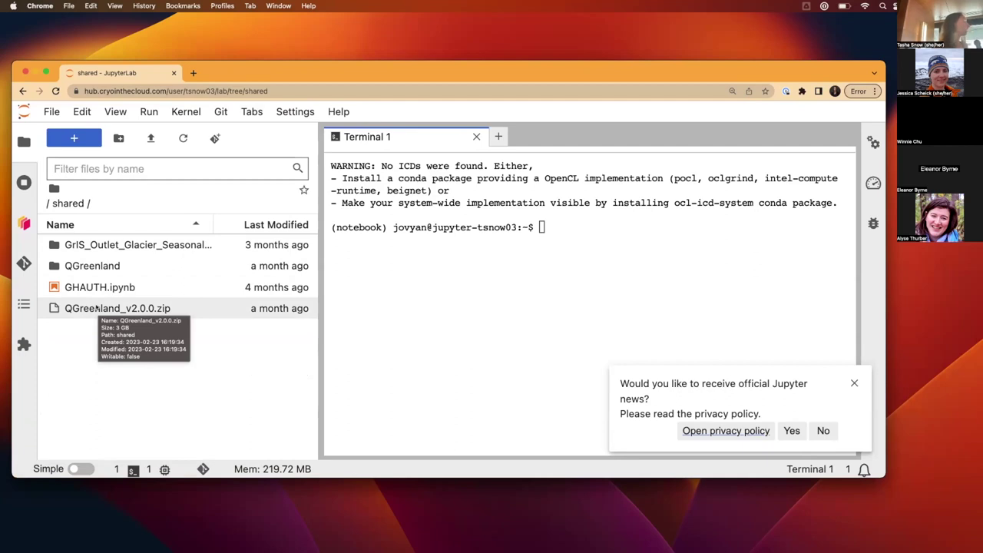
left_click(53, 189)
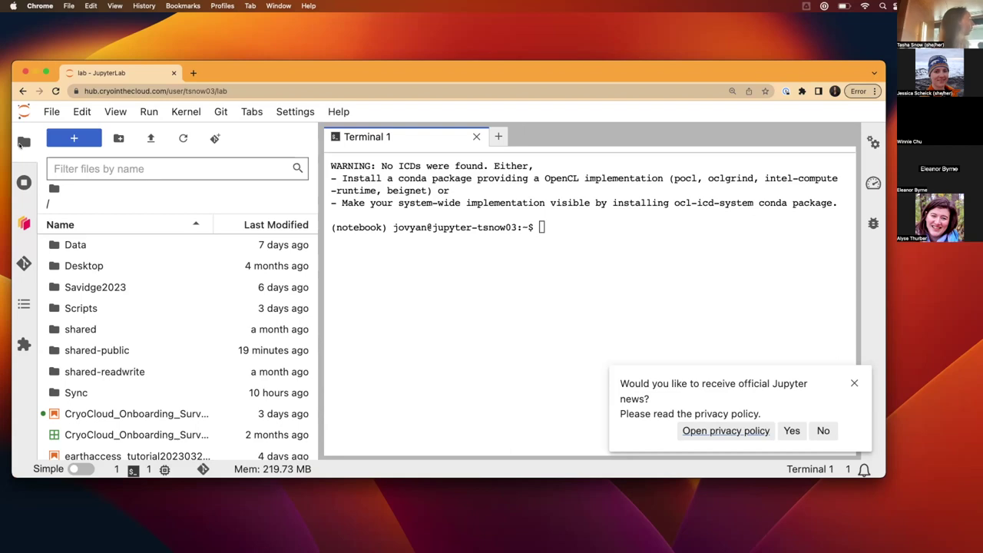
Step: Examine the running terminals and kernels, the Dask dashboard, the Git options and the table of contents
left_click(25, 183)
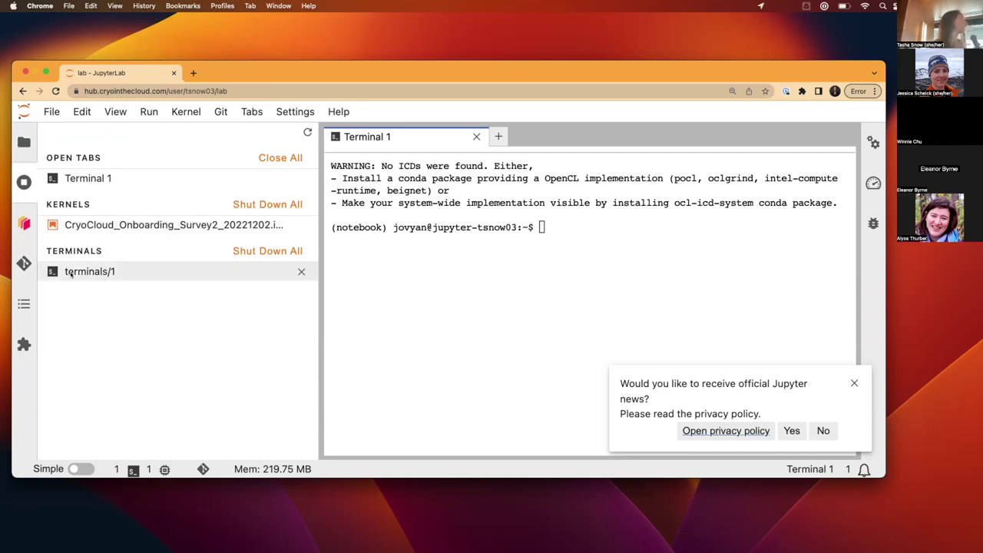
left_click(24, 220)
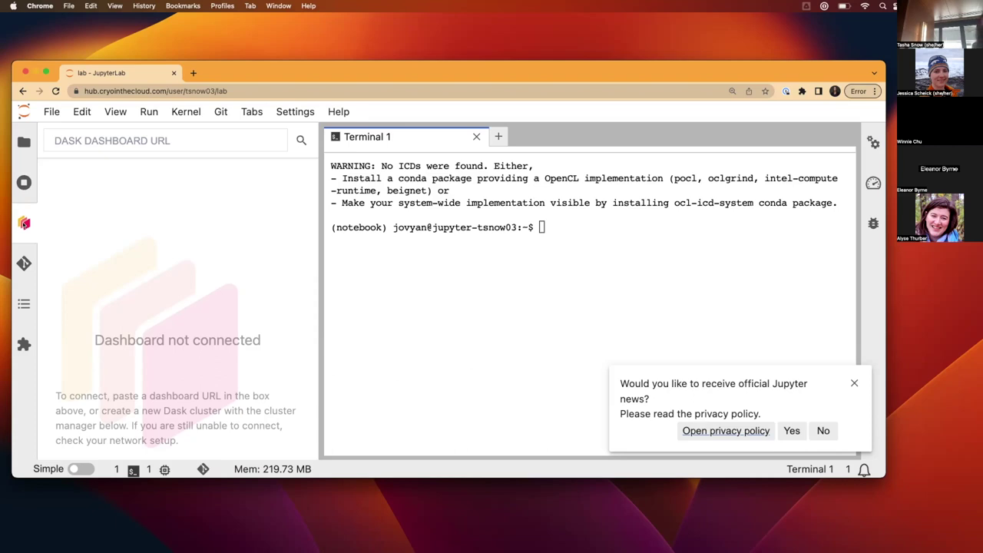
left_click(24, 262)
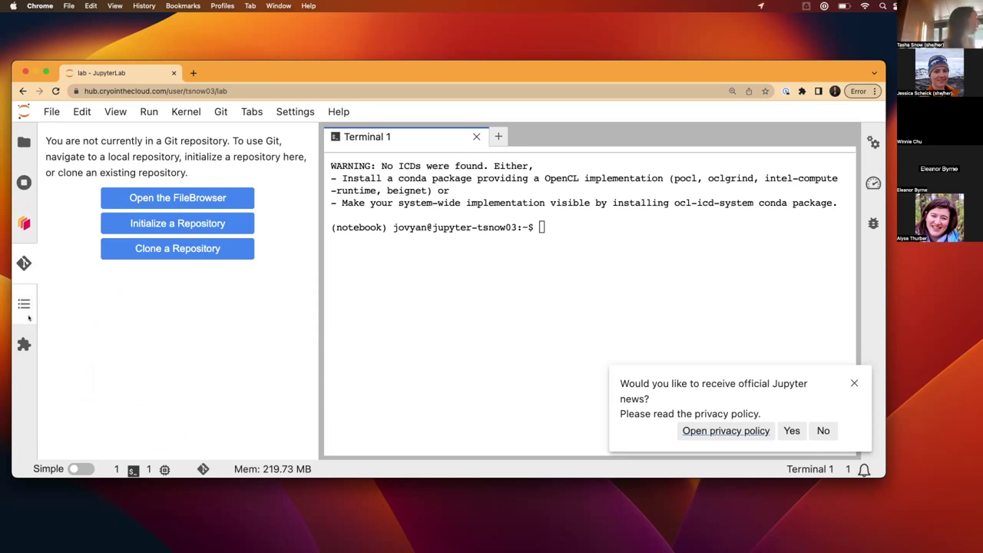
left_click(22, 305)
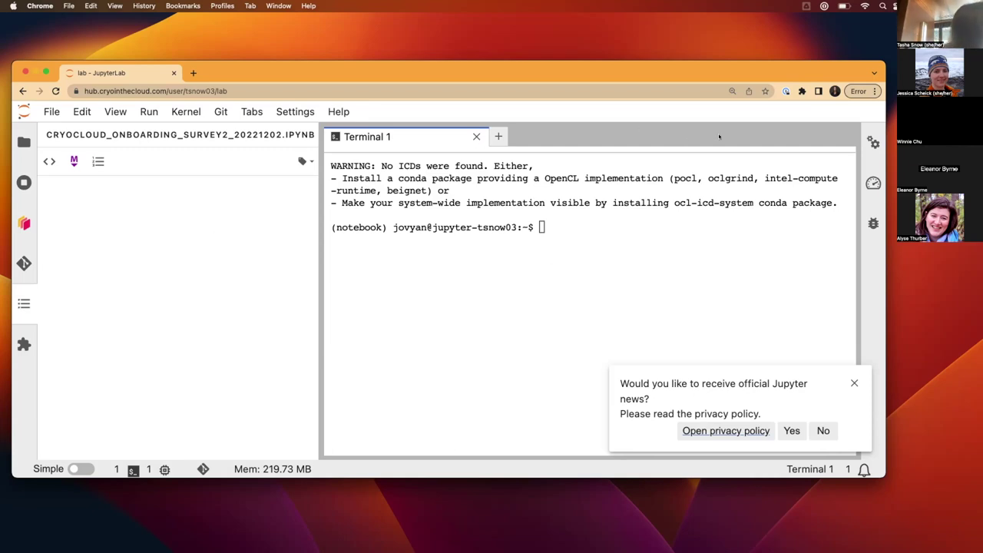
Step: Examine the property inspector, kernel usage and debugger views, and review the available JupyterLab settings such as the text editor key map
left_click(866, 140)
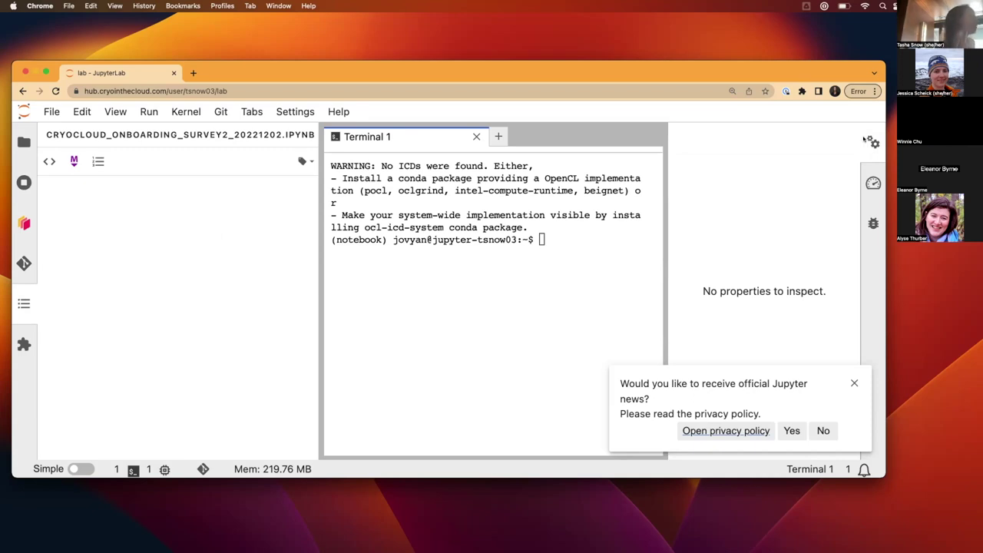
left_click(874, 182)
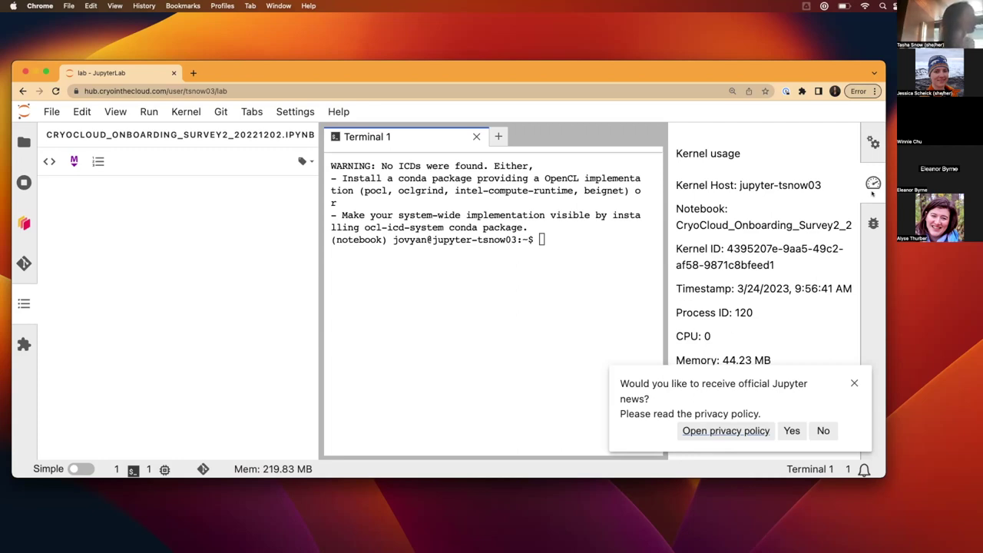
left_click(873, 224)
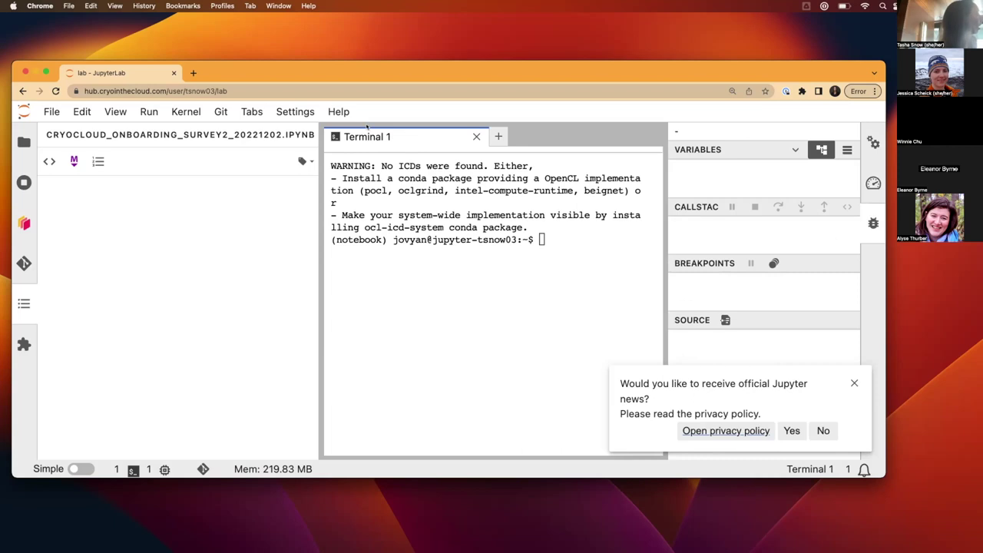
left_click(297, 111)
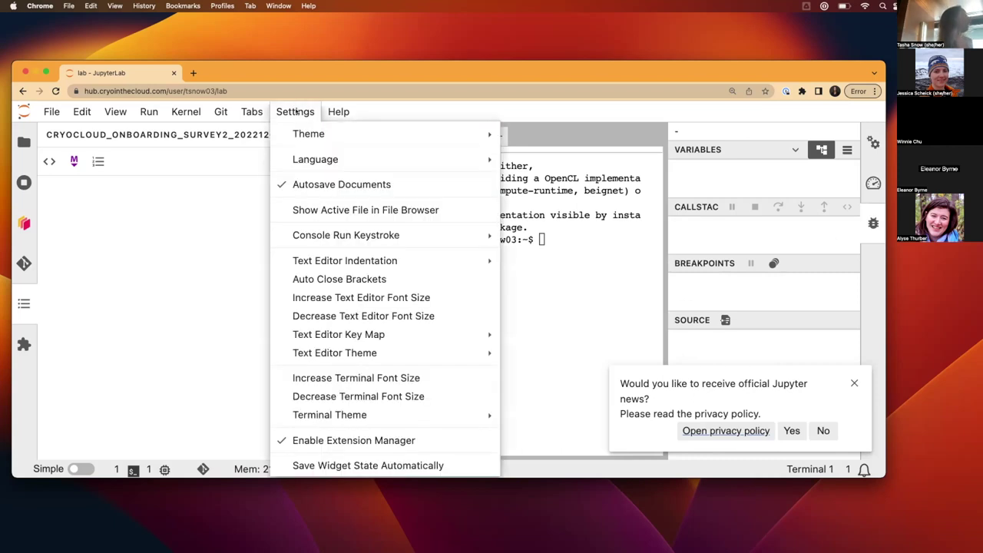
mouse_move(365, 353)
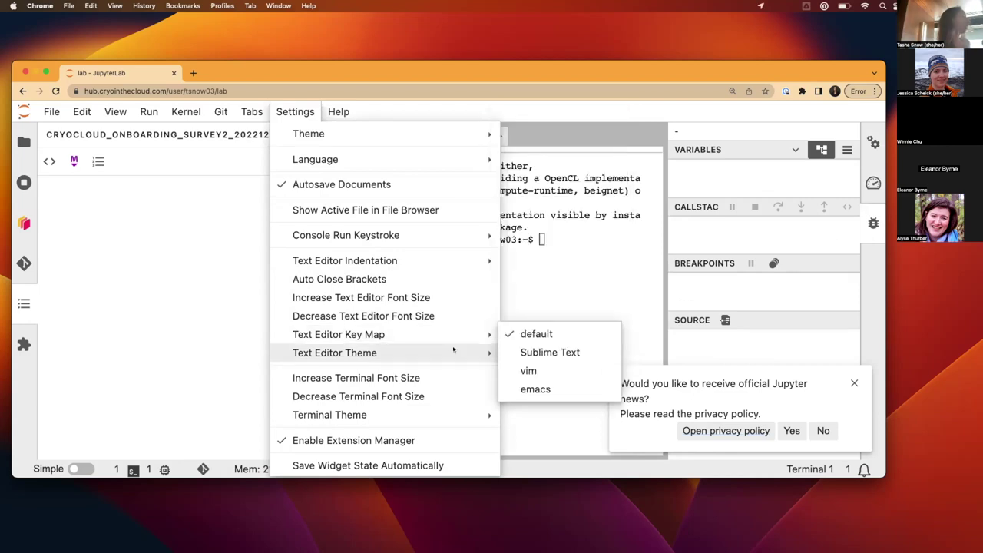
mouse_move(449, 358)
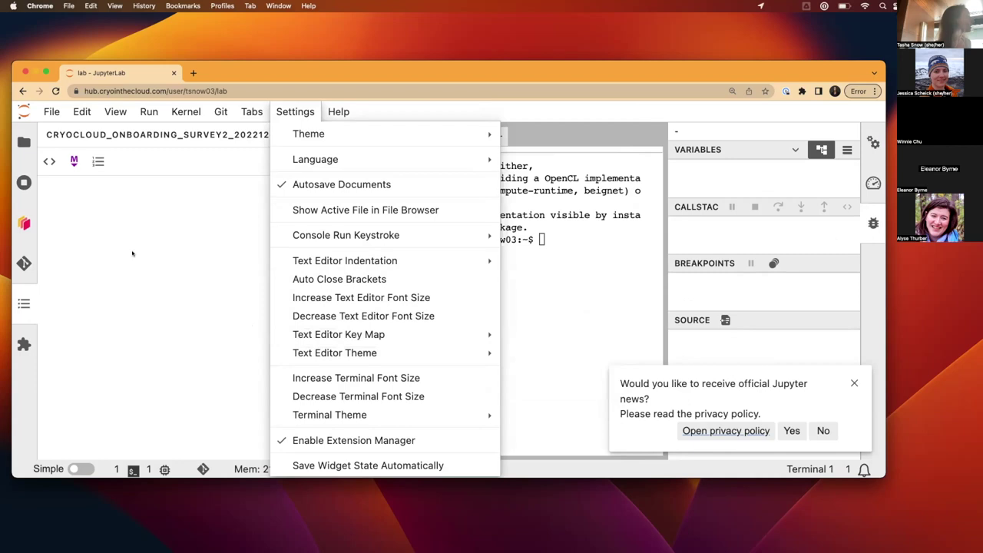
Step: Show the file browser again and collapse the debugger view
left_click(24, 142)
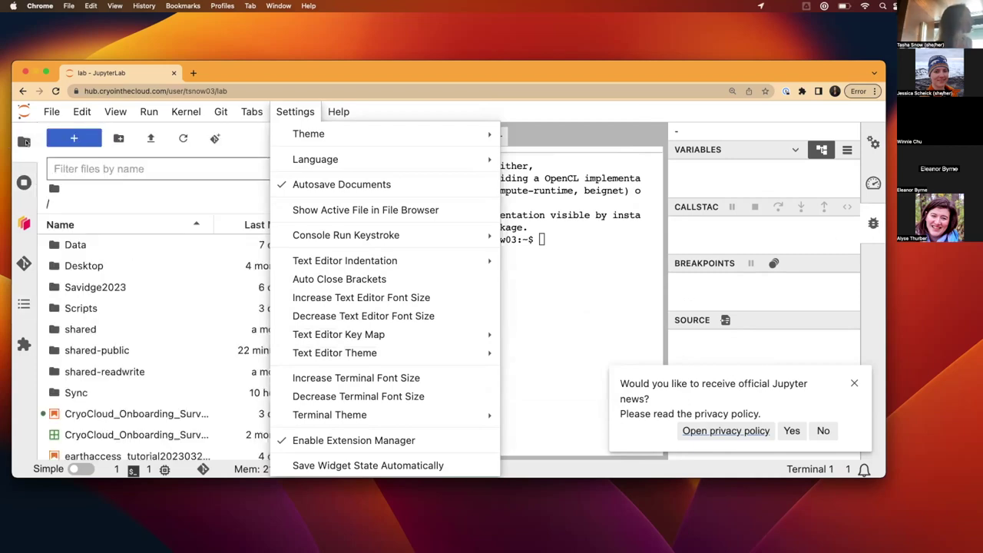
mouse_move(115, 111)
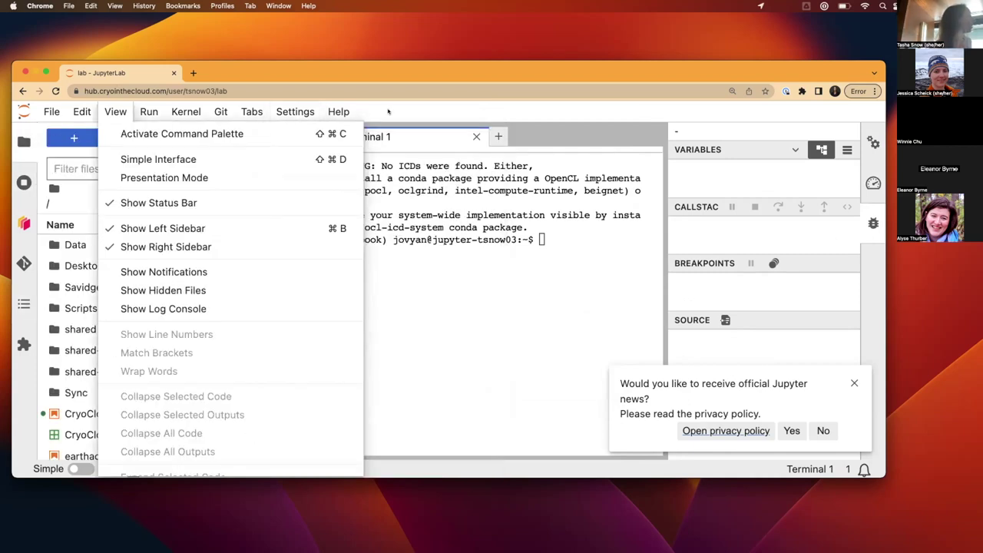
left_click(388, 111)
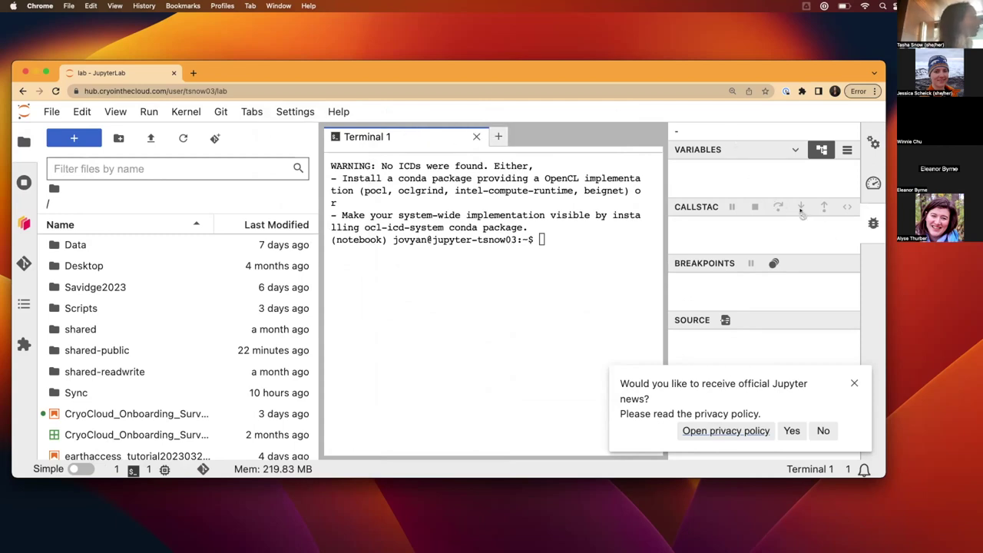
left_click(871, 223)
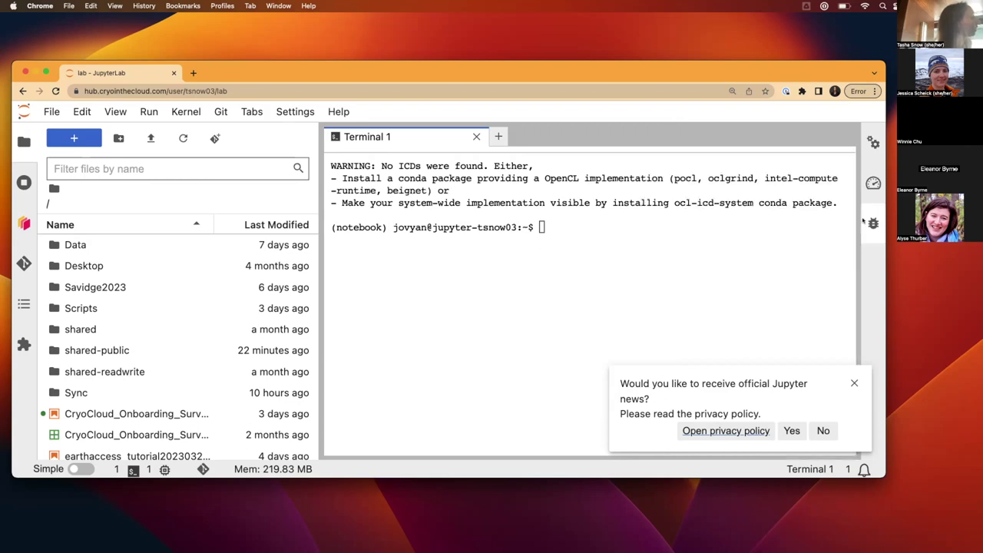
Step: Open a new launcher, review its notebook, console and other options, and create a Python 3 (ipykernel) notebook
left_click(499, 137)
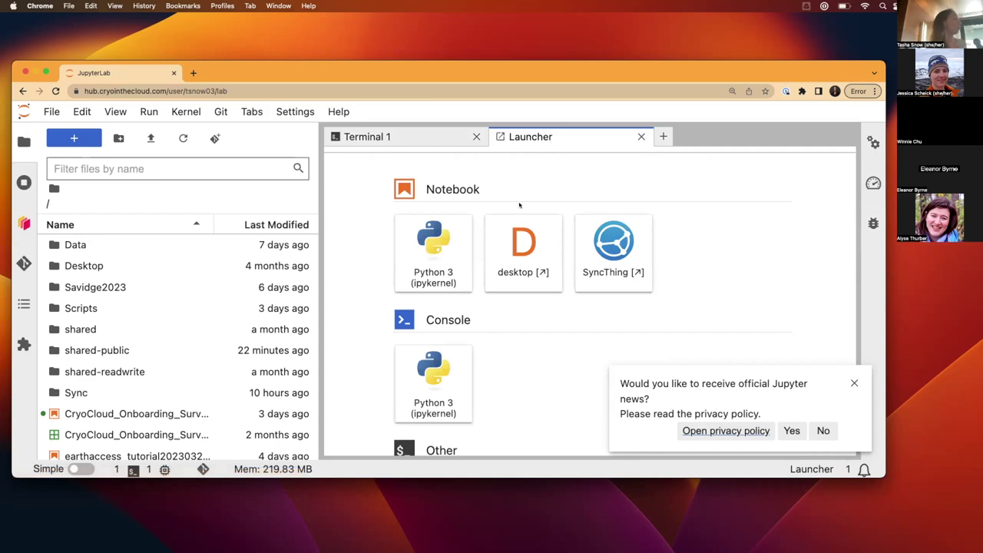
scroll(551, 295, "down", 3)
scroll(551, 295, "down", 2)
scroll(552, 295, "up", 2)
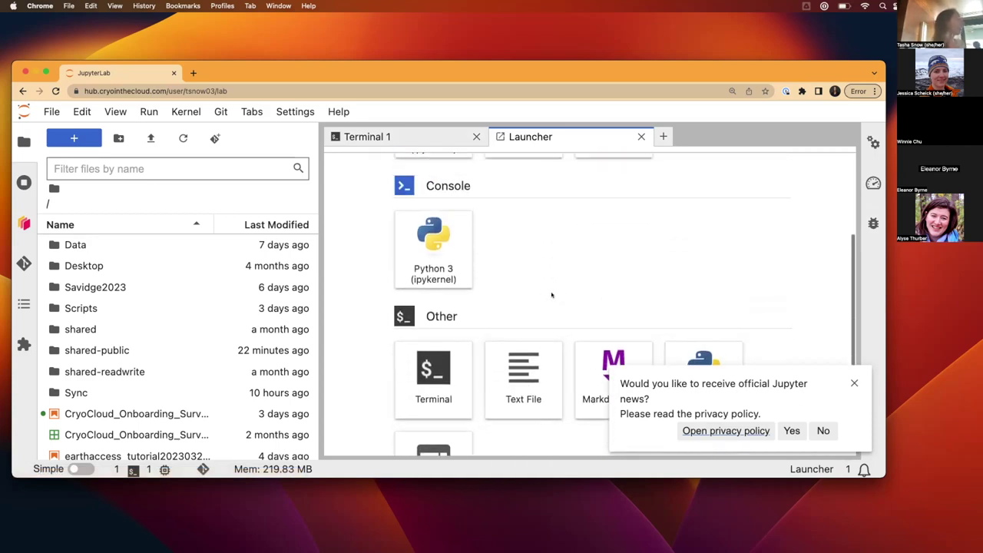
scroll(552, 295, "up", 1)
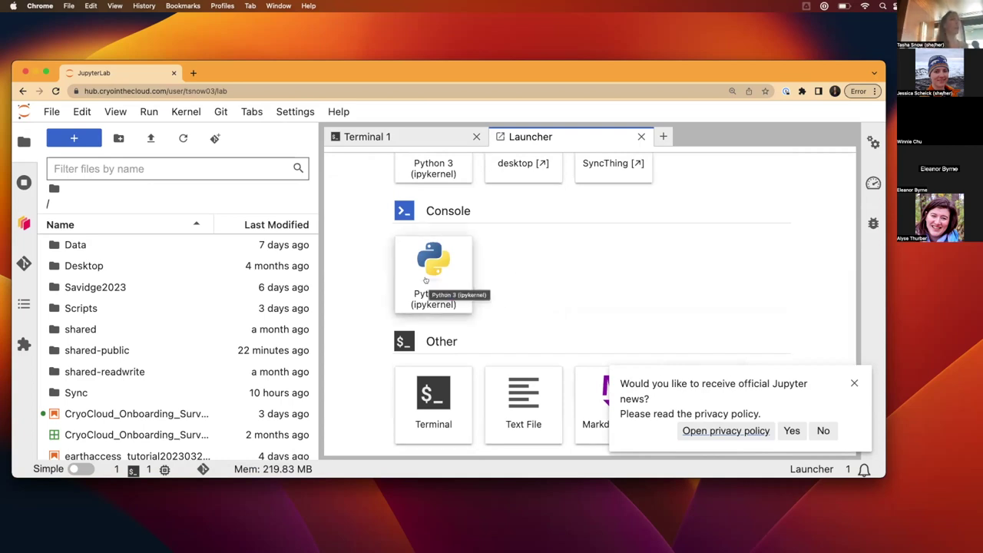
scroll(425, 281, "up", 4)
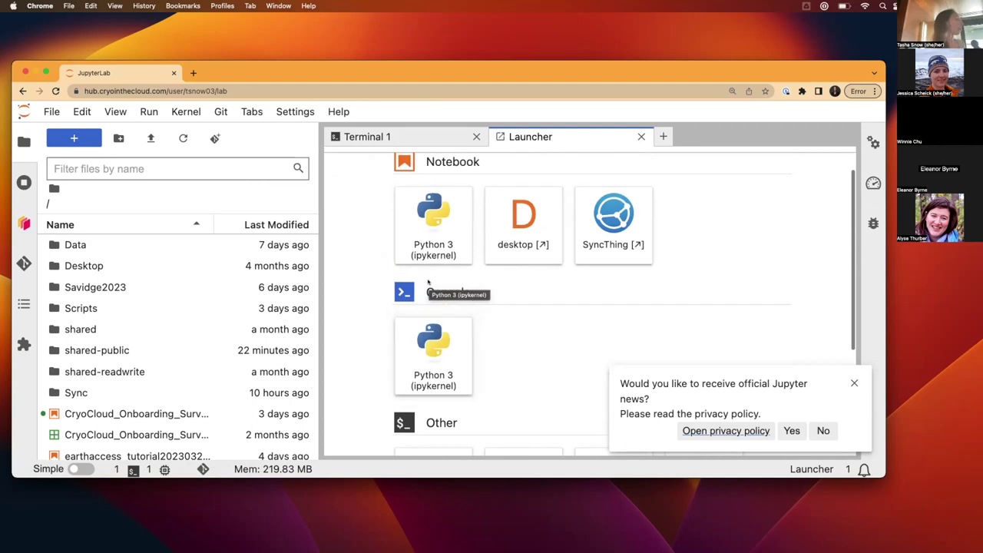
left_click(425, 231)
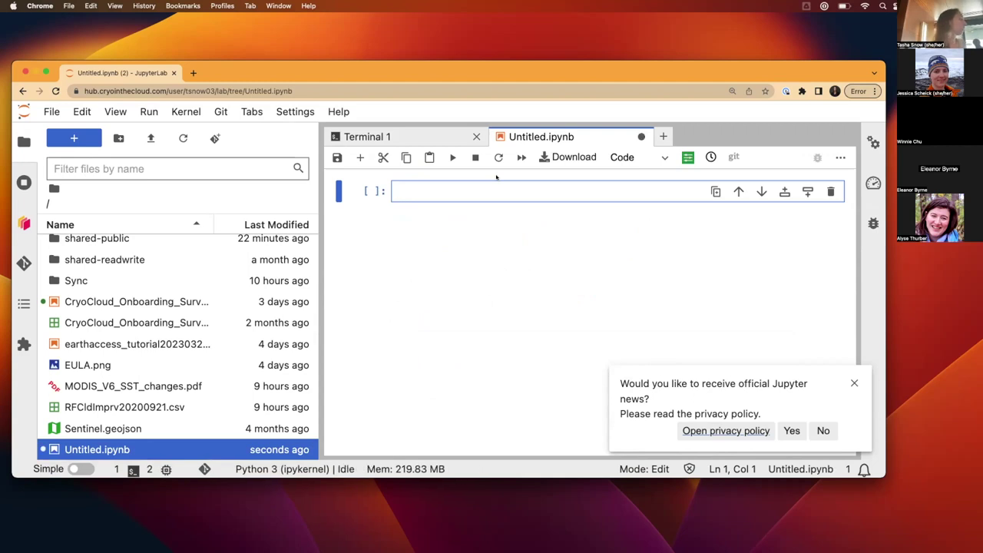
Step: Launch the remote desktop from a new launcher and view the shared folder in its file manager before returning to JupyterLab
left_click(450, 136)
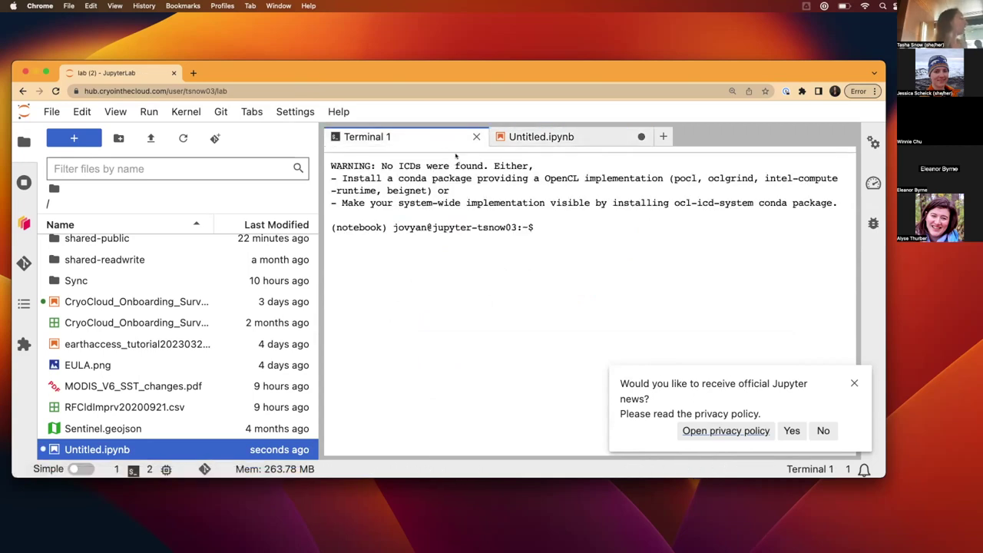
left_click(663, 136)
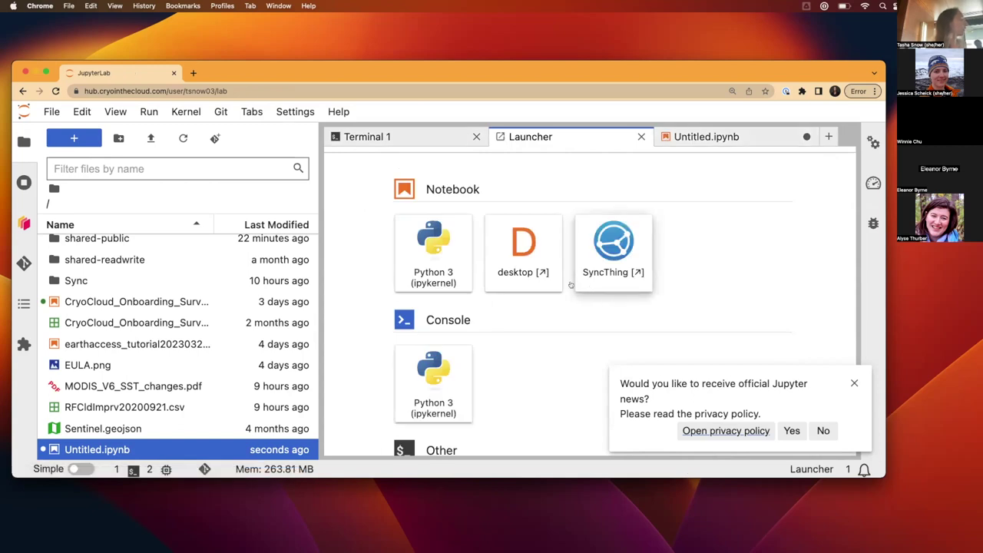
left_click(533, 277)
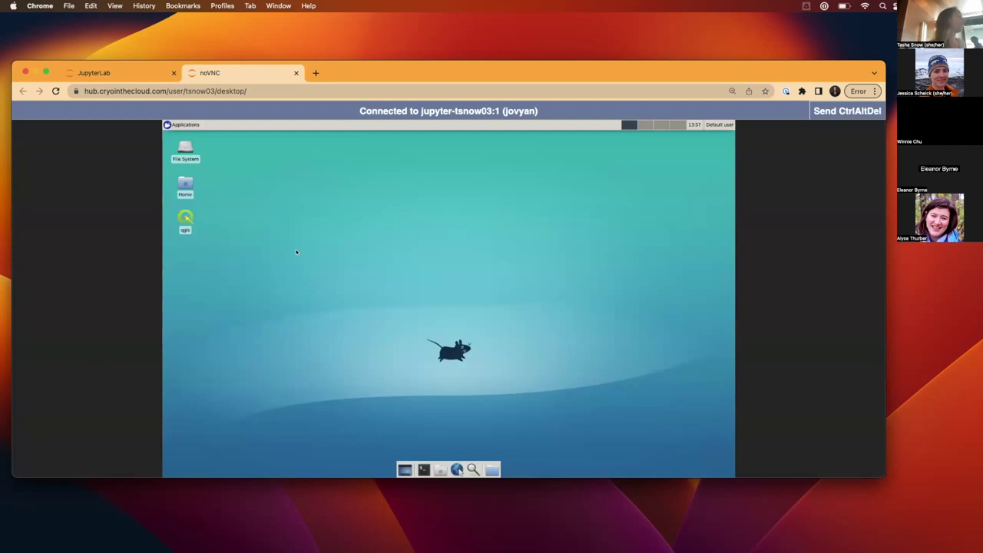
double_click(184, 184)
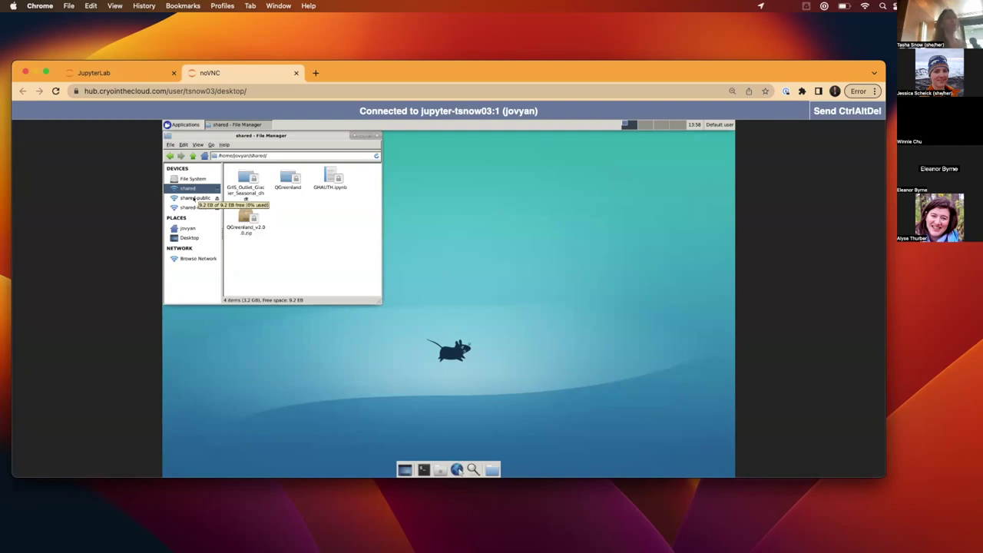
left_click(94, 72)
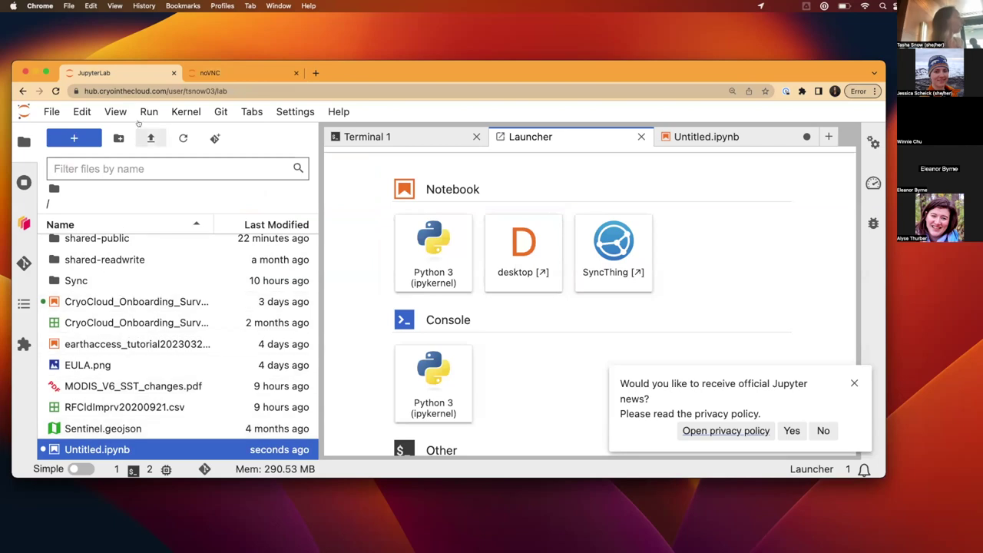
Step: View the noVNC remote desktop session again and close it to return to JupyterLab
left_click(210, 72)
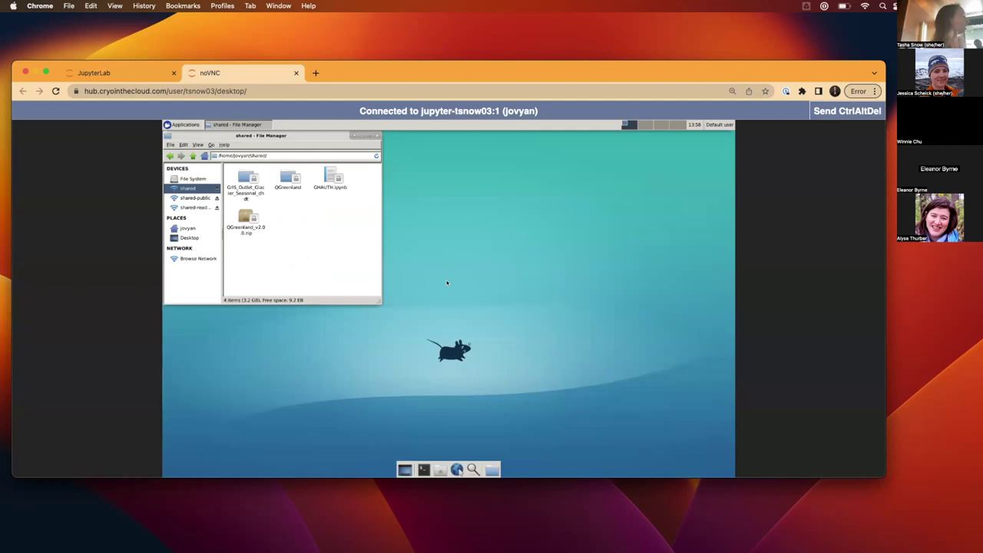
left_click(480, 408)
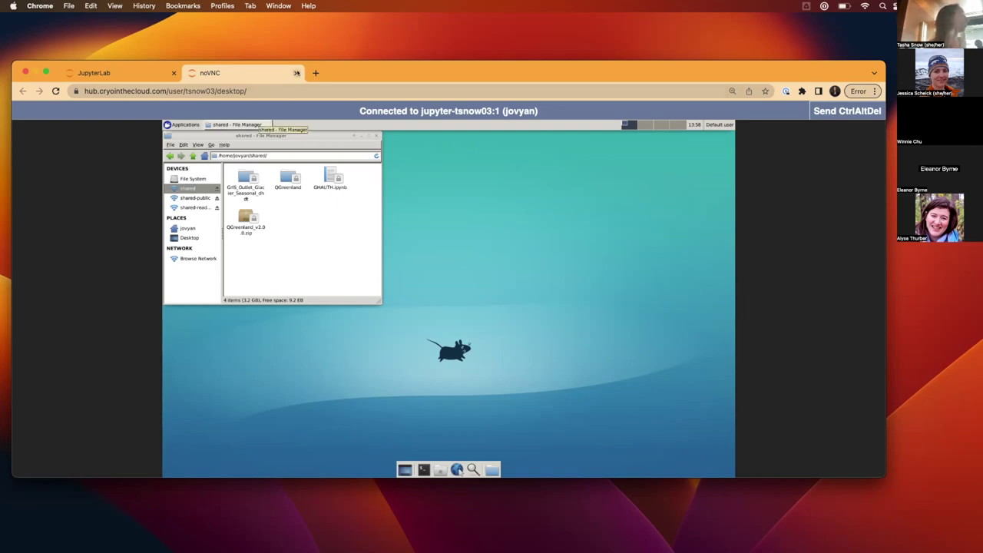
left_click(296, 72)
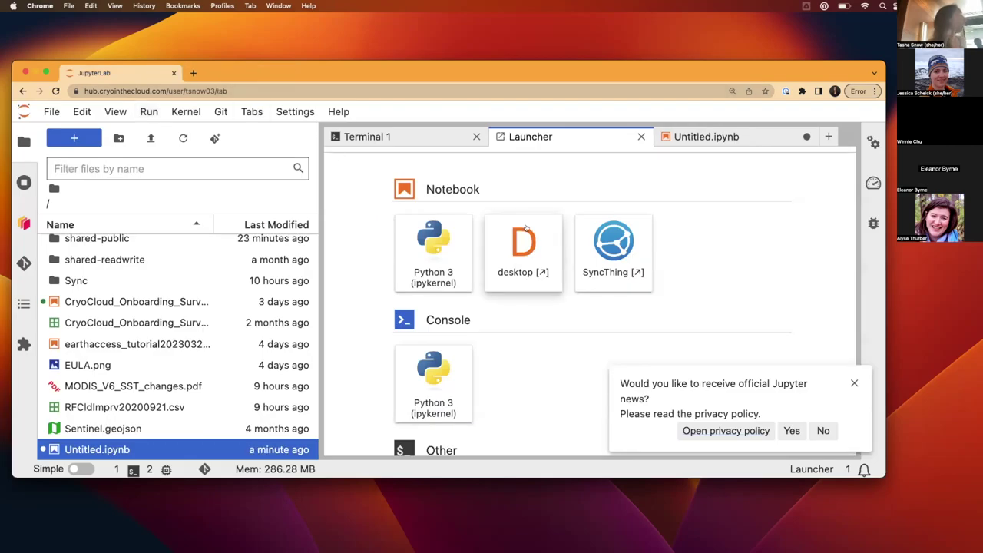
Step: Launch SyncThing from the launcher, review its folder and device overview and its documentation, and close both pages
left_click(590, 240)
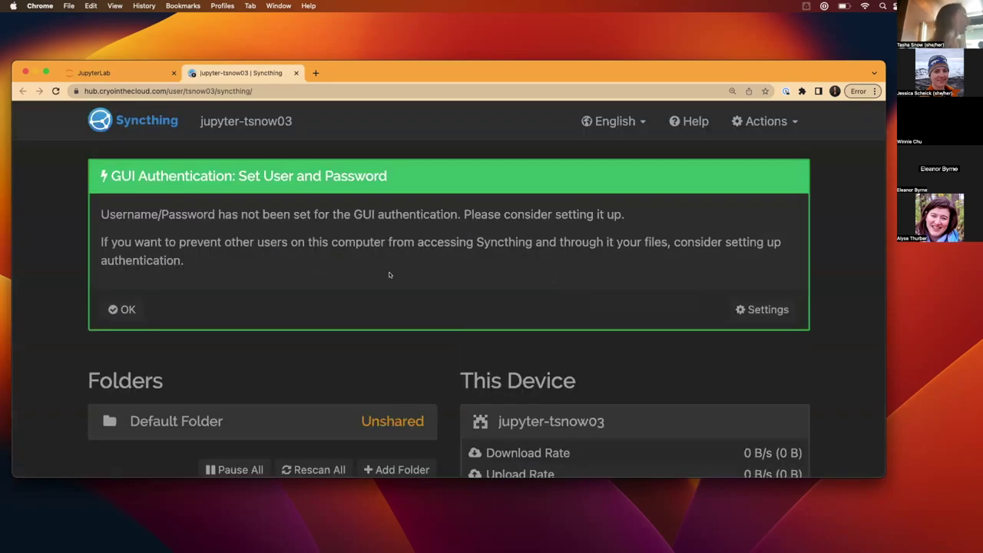
scroll(389, 275, "down", 2)
scroll(389, 275, "down", 4)
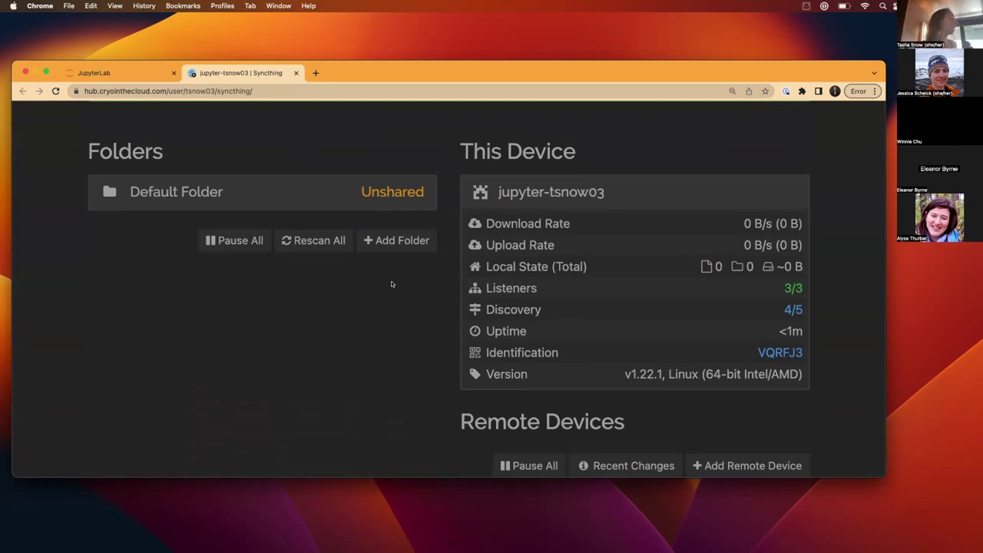
scroll(503, 342, "down", 1)
scroll(503, 343, "down", 3)
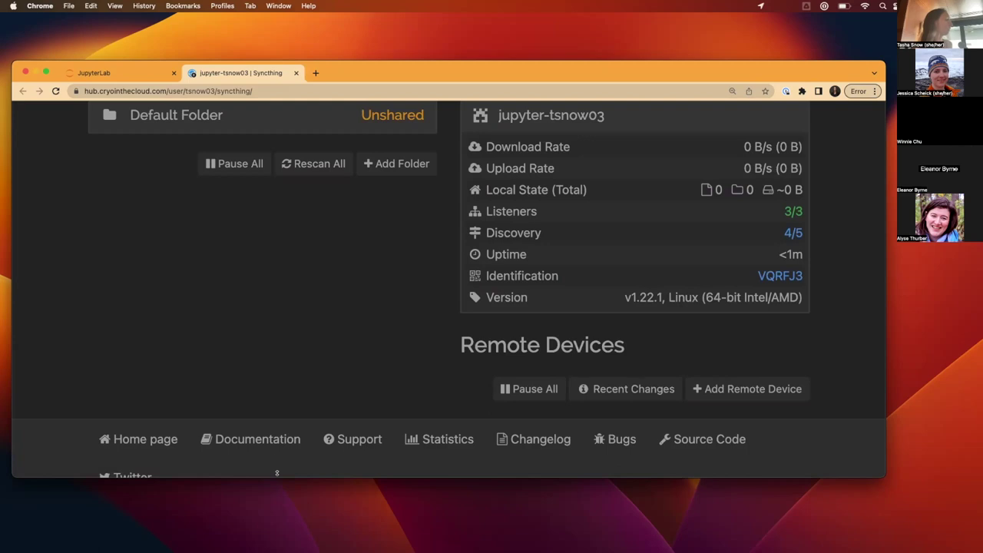
left_click(249, 436)
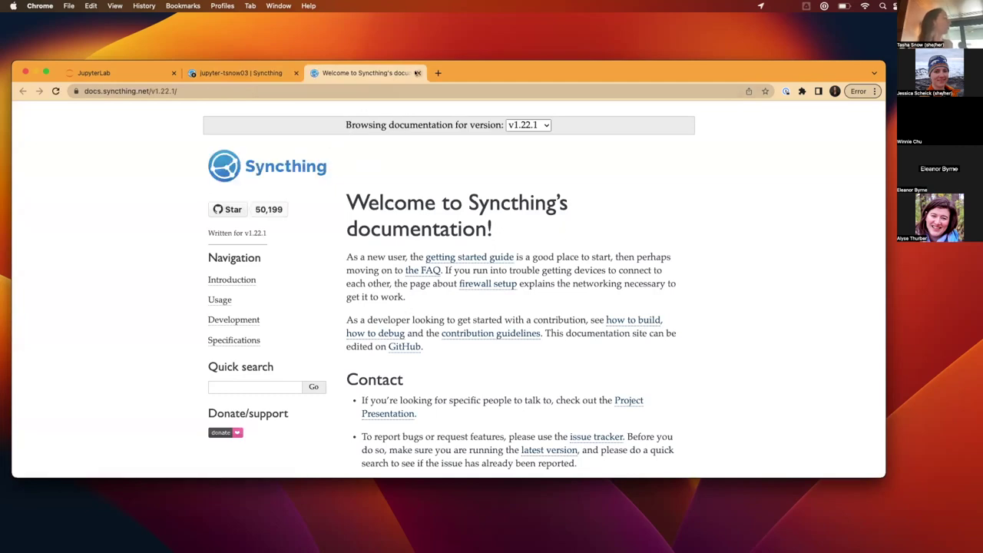
left_click(417, 73)
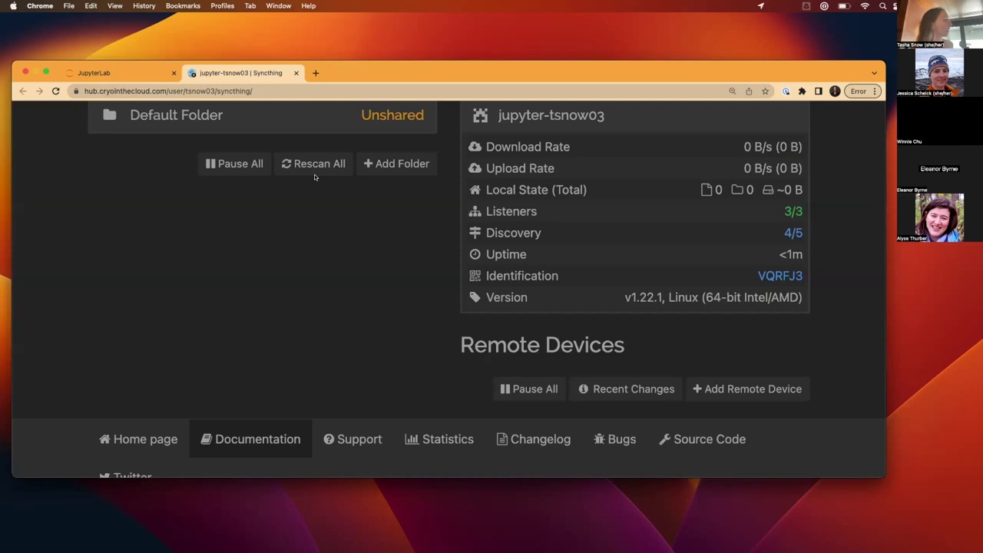
left_click(294, 72)
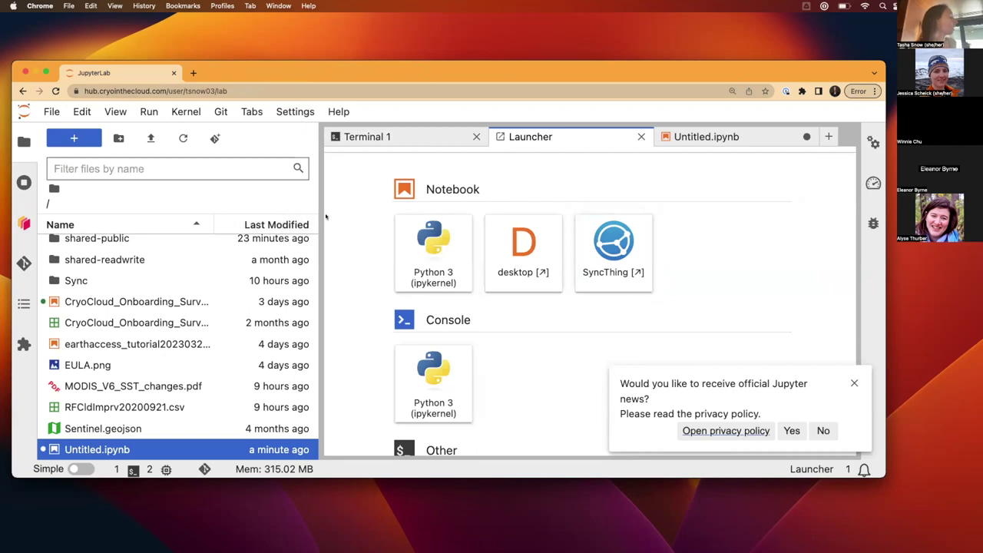
Step: Open Sentinel.geojson from the file browser as a map and dismiss the Jupyter news notification
scroll(245, 369, "down", 1)
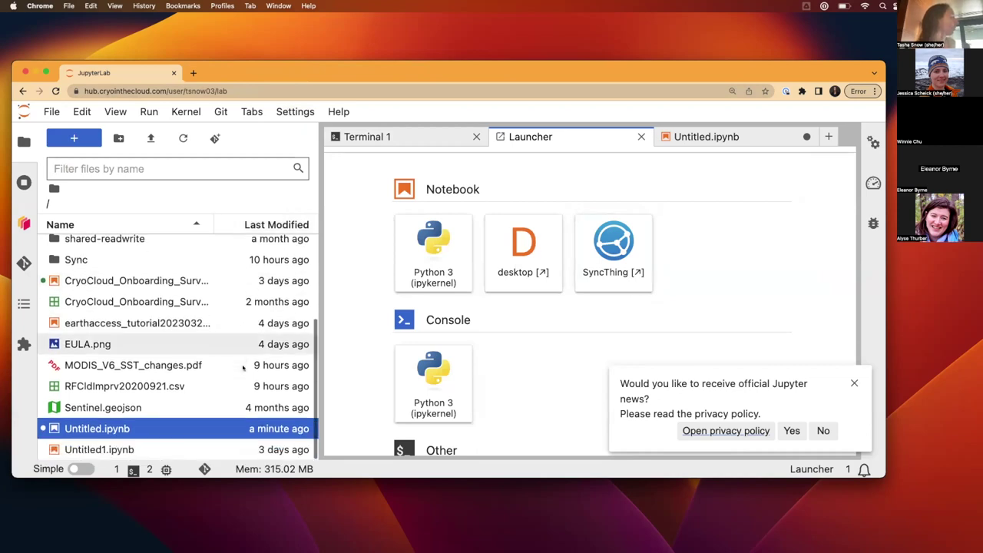
double_click(126, 408)
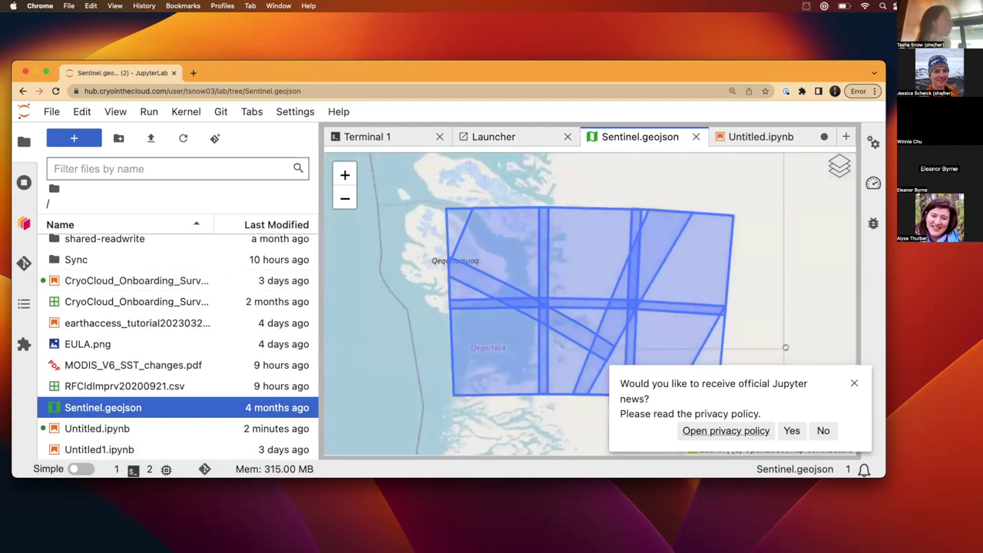
left_click(854, 382)
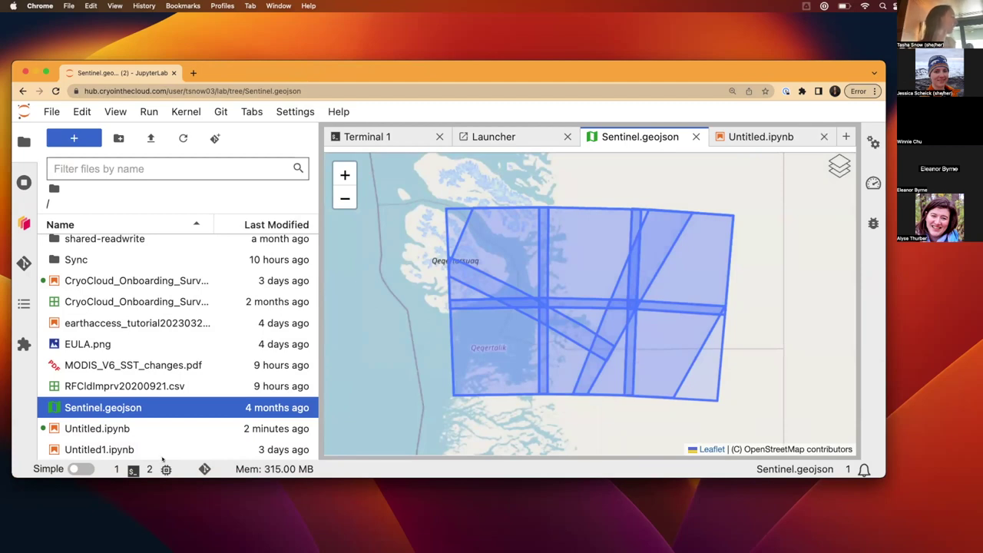
Step: Open Sentinel.geojson in the text editor and place it side by side with its map, to the right of it
right_click(115, 409)
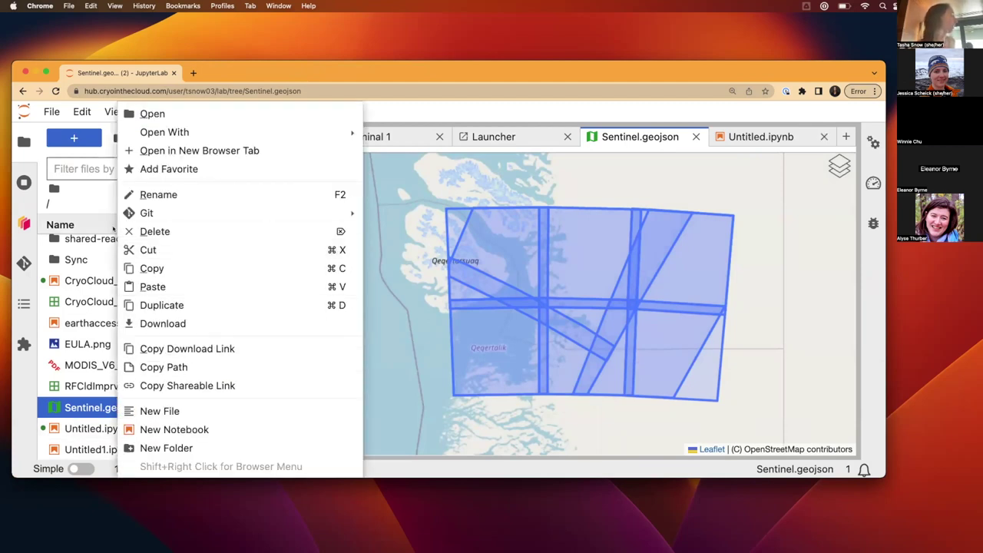
mouse_move(264, 129)
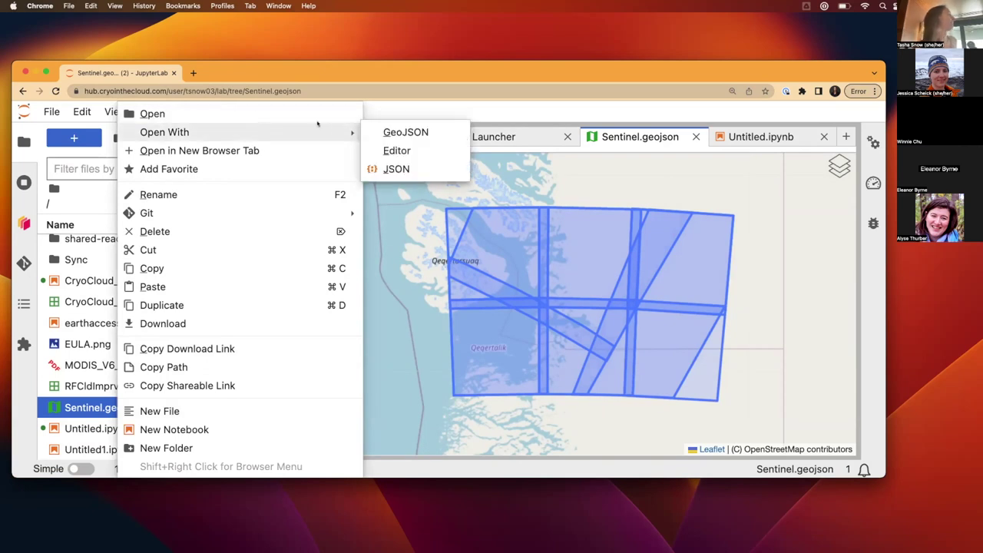
left_click(386, 151)
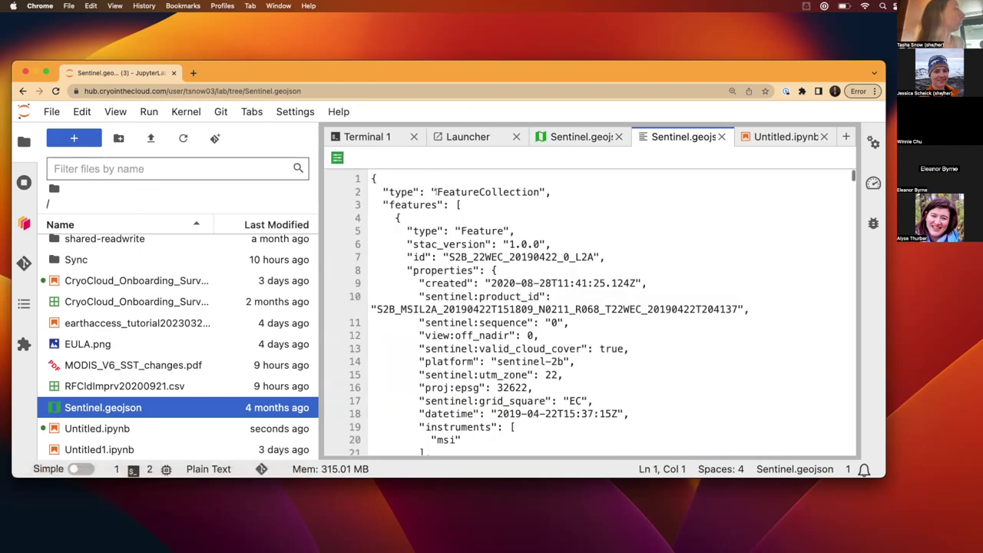
scroll(591, 308, "down", 5)
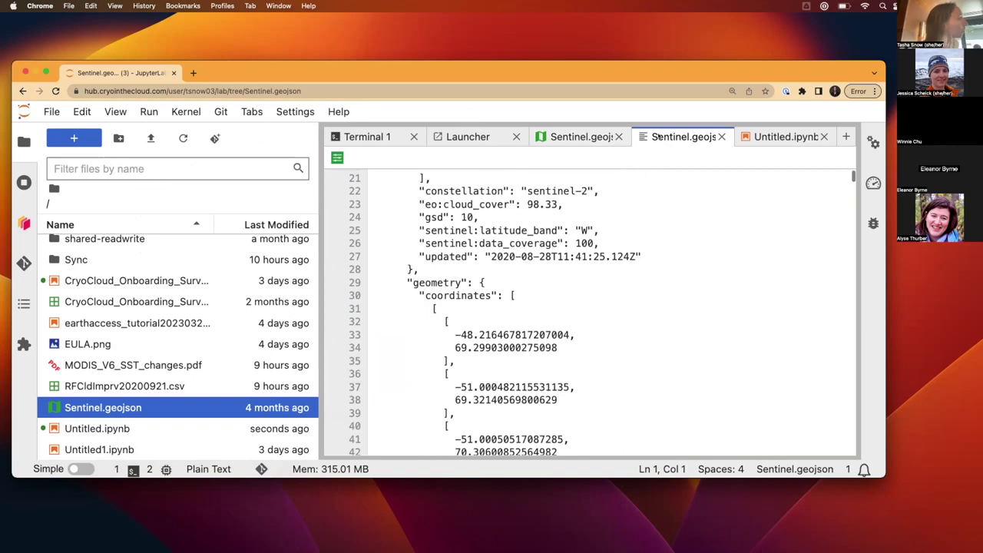
left_click_drag(658, 136, 747, 207)
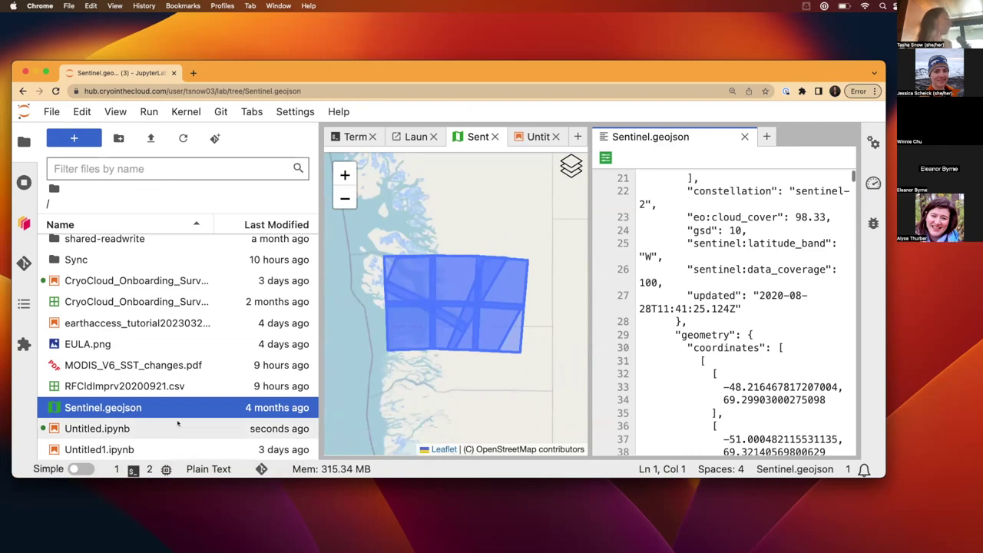
Step: Open RFCldImprv20200921.csv as a table and in the text editor, and place the text version above the Sentinel map
left_click(144, 383)
double_click(144, 385)
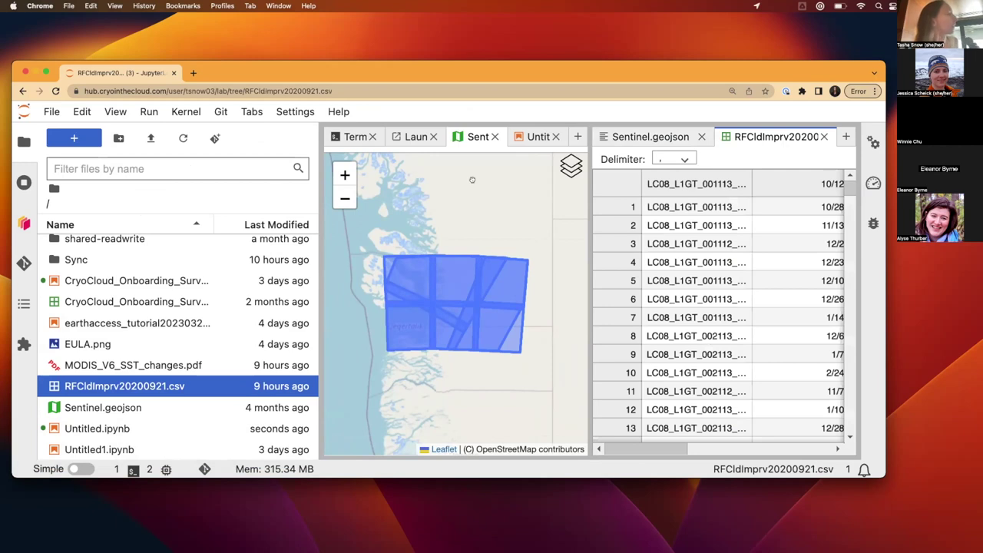
right_click(223, 387)
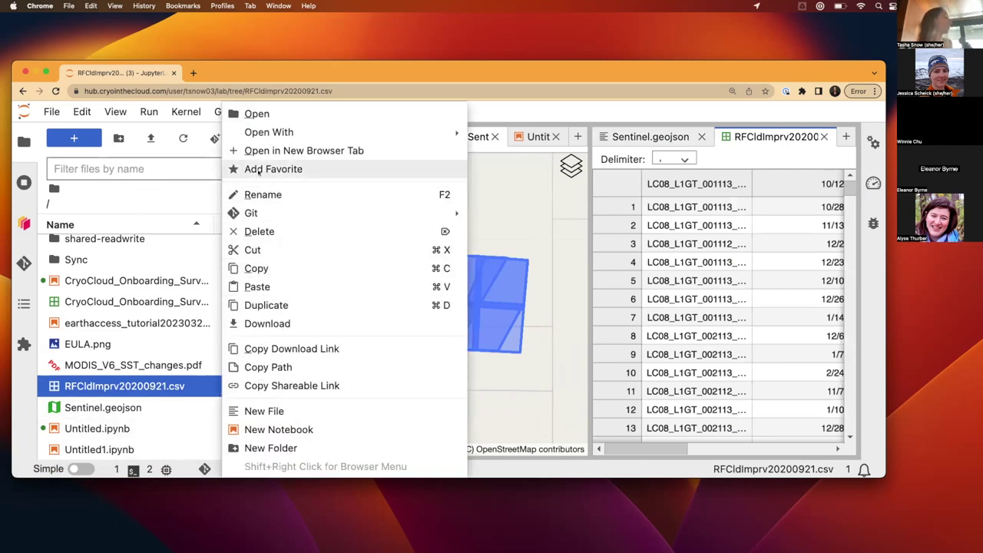
mouse_move(390, 127)
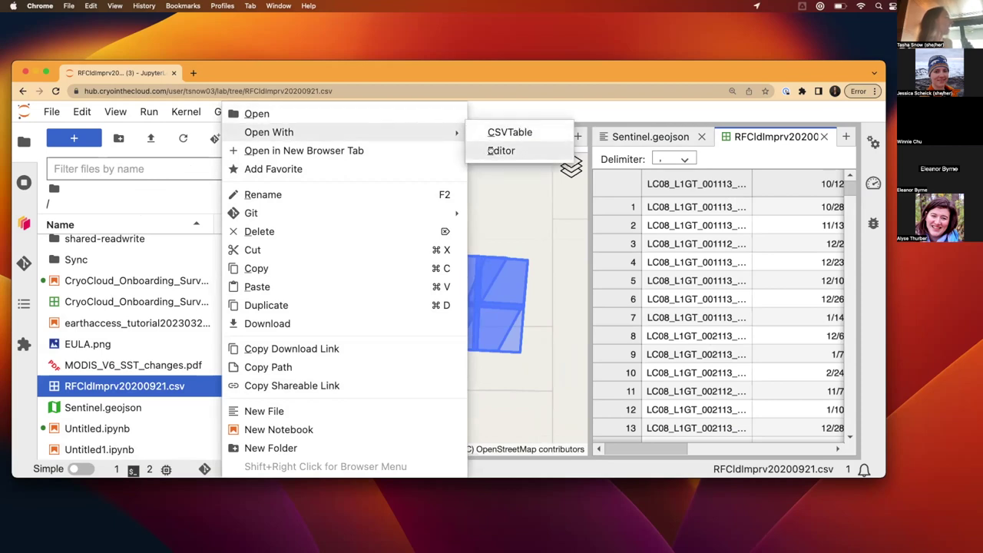
left_click(493, 152)
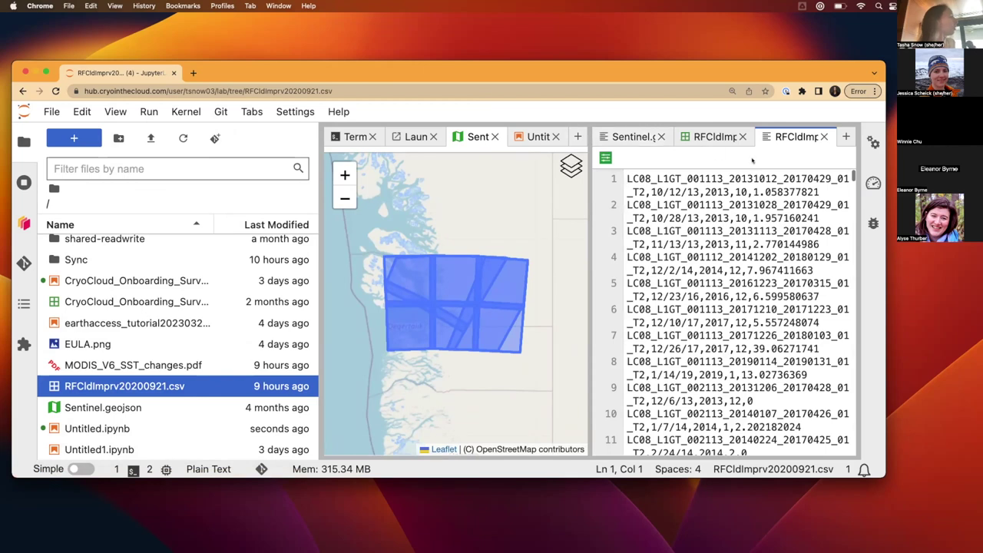
left_click_drag(780, 136, 526, 160)
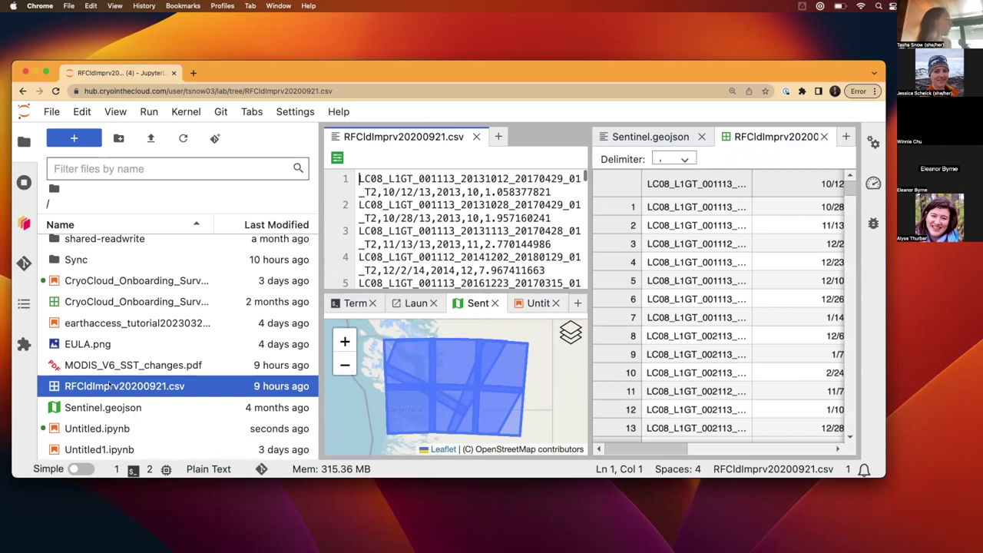
Step: Open the EULA.png image beside the CSV text and review the available kernel commands and JupyterLab settings
double_click(91, 346)
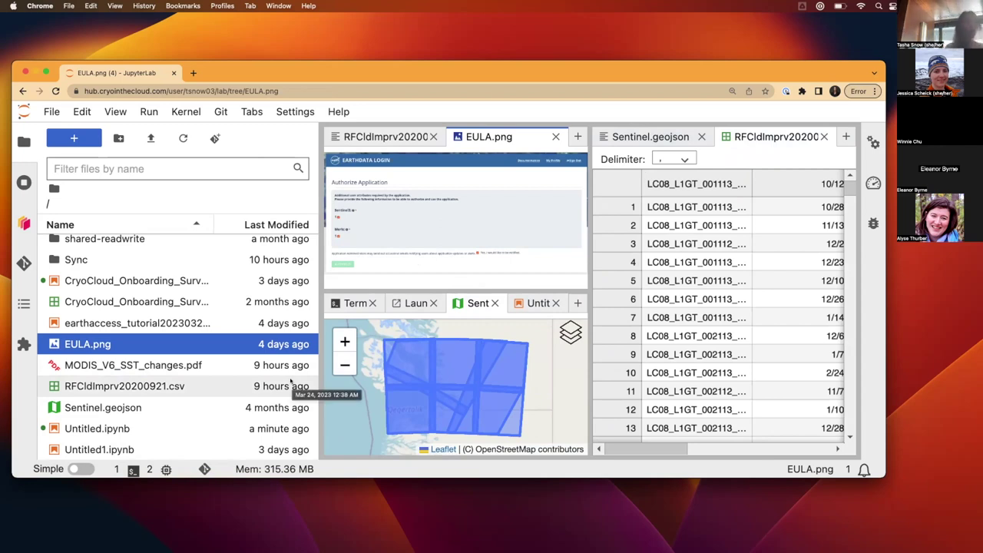
left_click(181, 114)
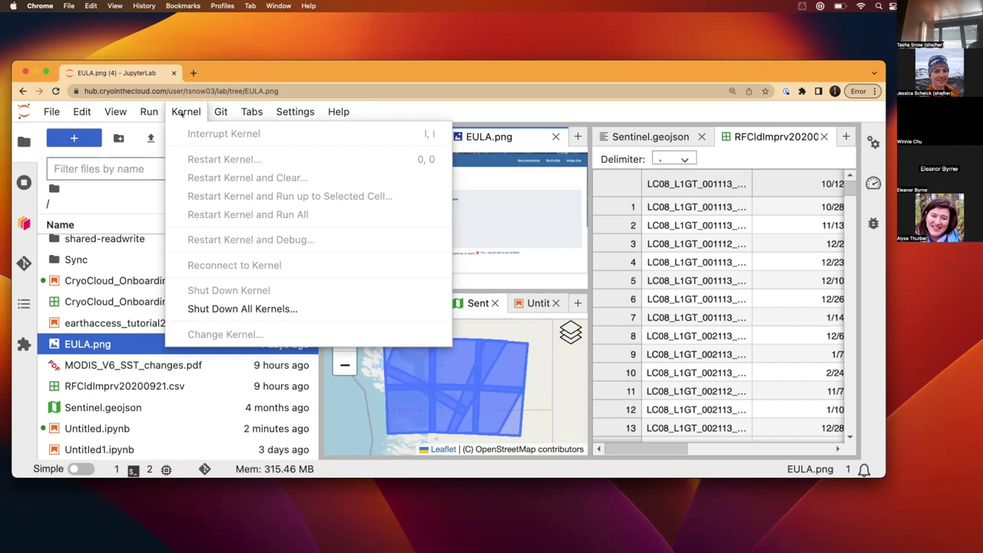
mouse_move(221, 111)
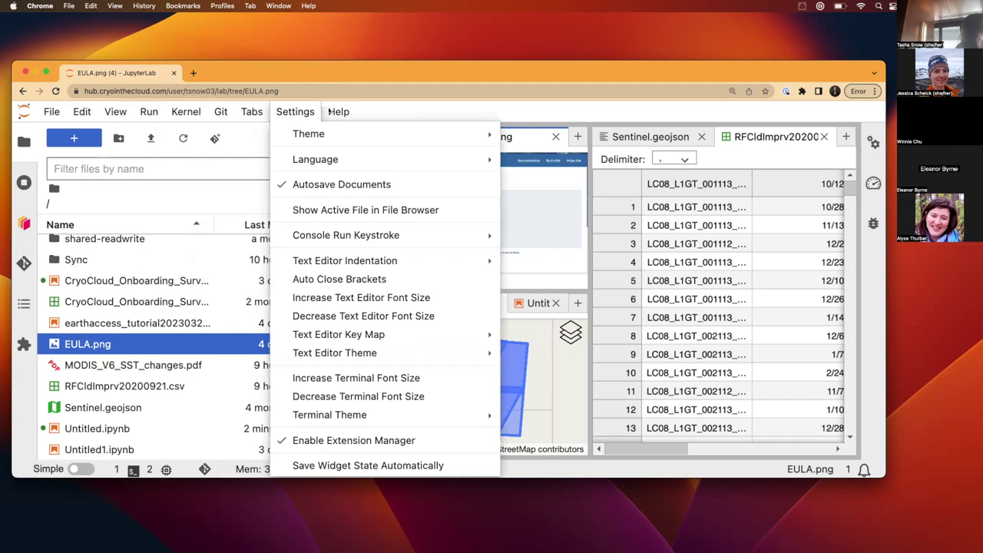
left_click(392, 113)
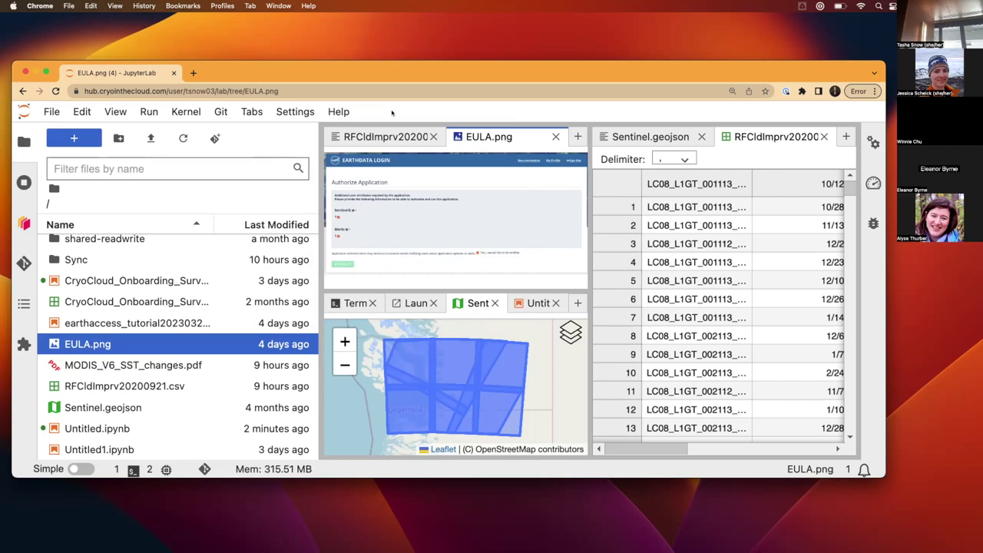
Step: Open the Hub Control Panel from JupyterLab and stop the running server
left_click(49, 111)
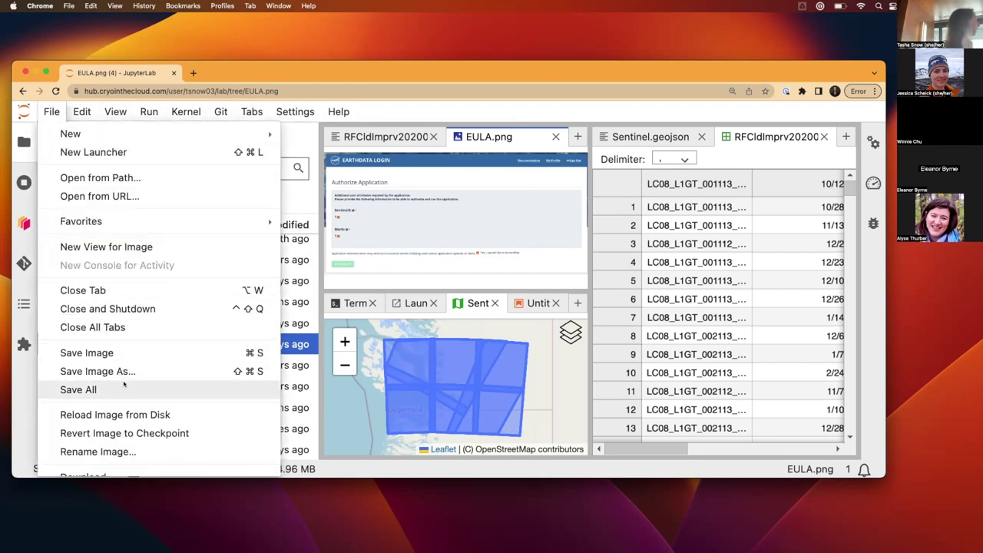
scroll(120, 403, "down", 5)
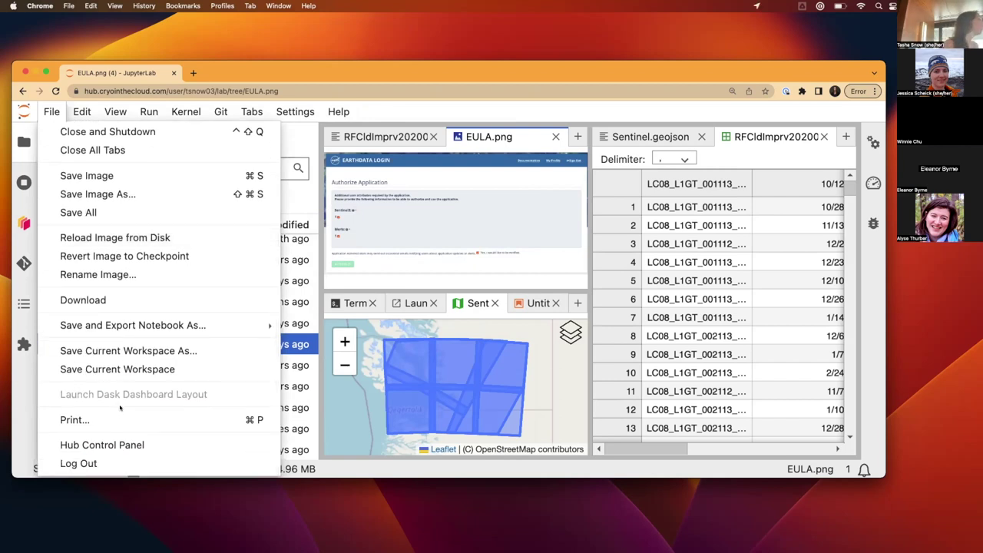
left_click(103, 444)
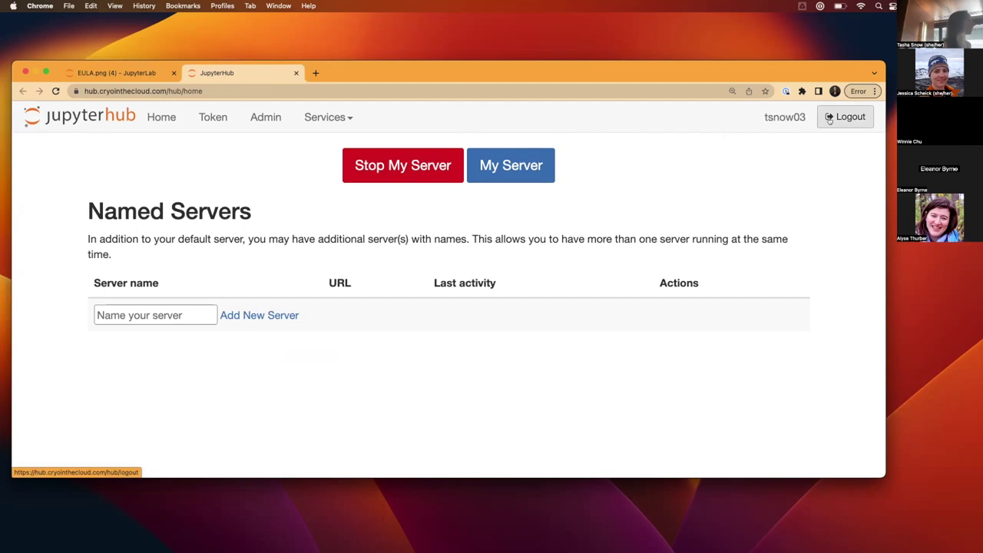
left_click(407, 170)
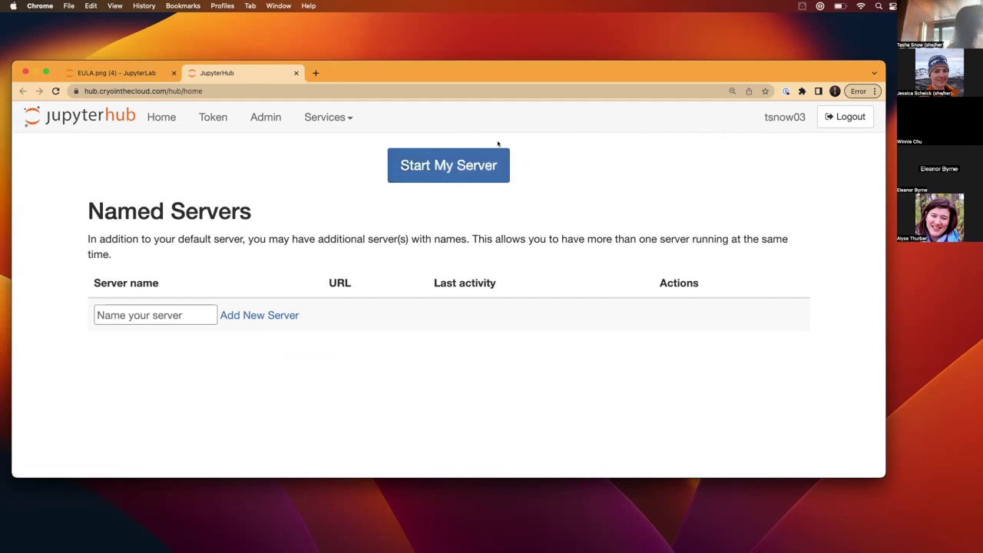
Step: Check JupyterLab with the server stopped, dismiss the restart prompts without restarting, and return to the JupyterHub control page
left_click(149, 72)
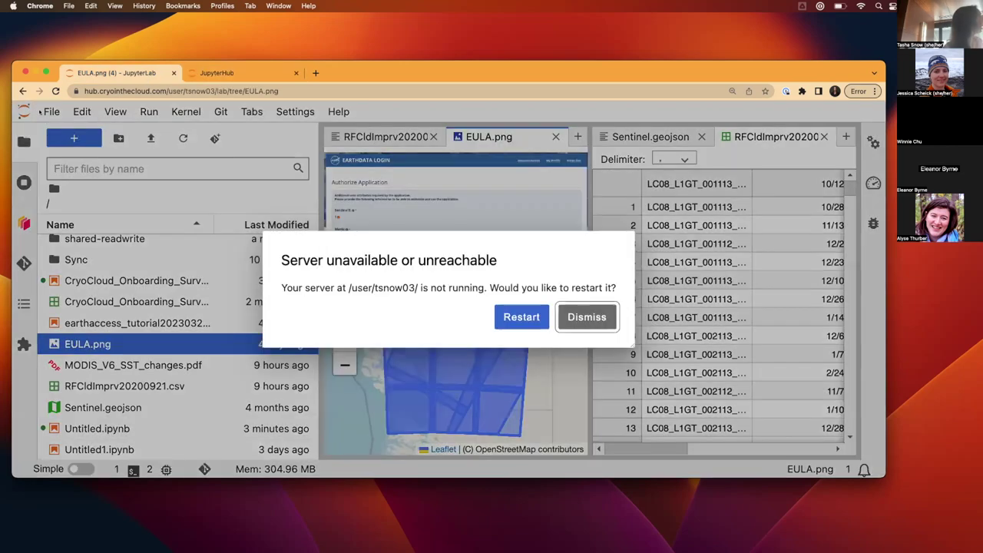
left_click(563, 320)
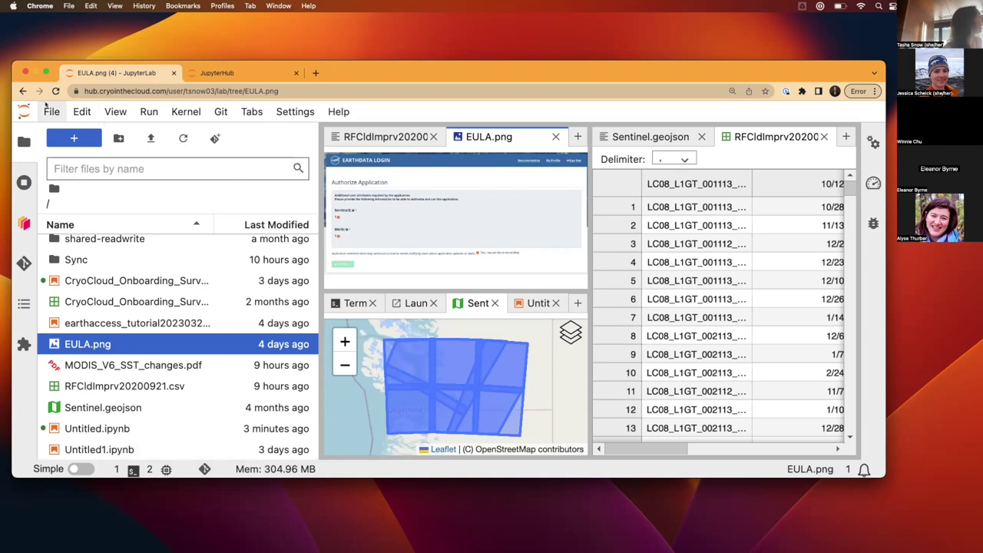
left_click(49, 109)
scroll(118, 430, "down", 5)
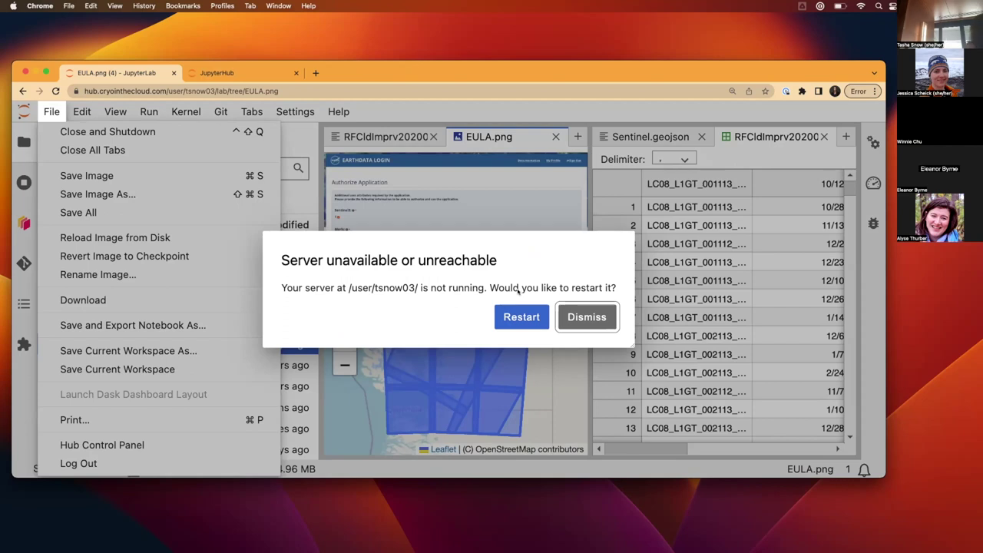
key("Return")
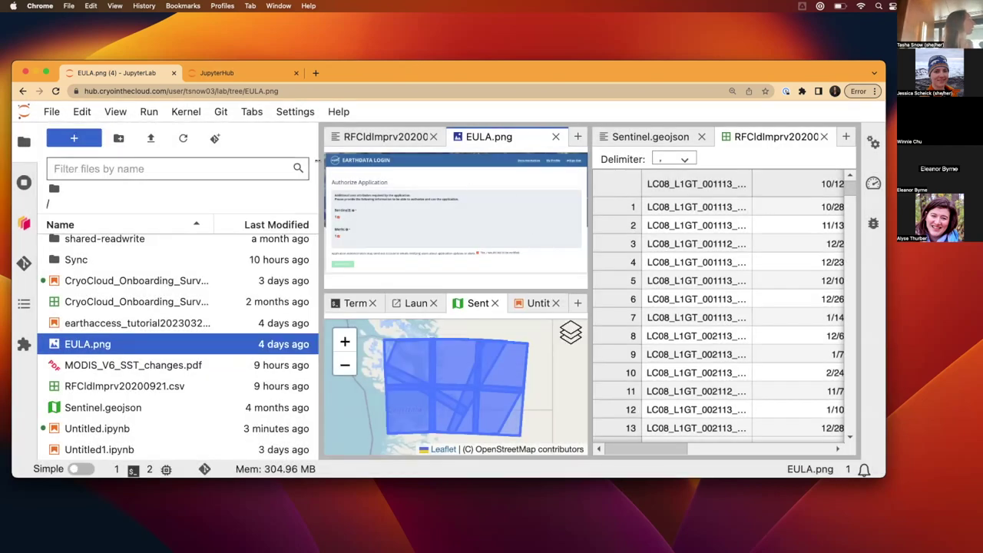
left_click(242, 72)
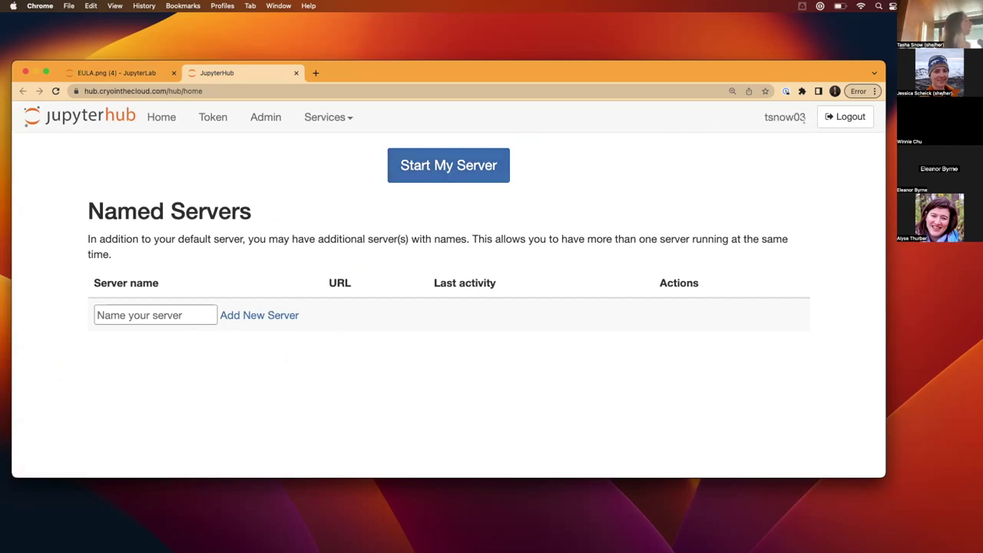
Step: Log out of JupyterHub and log back in to reach the server options
left_click(845, 117)
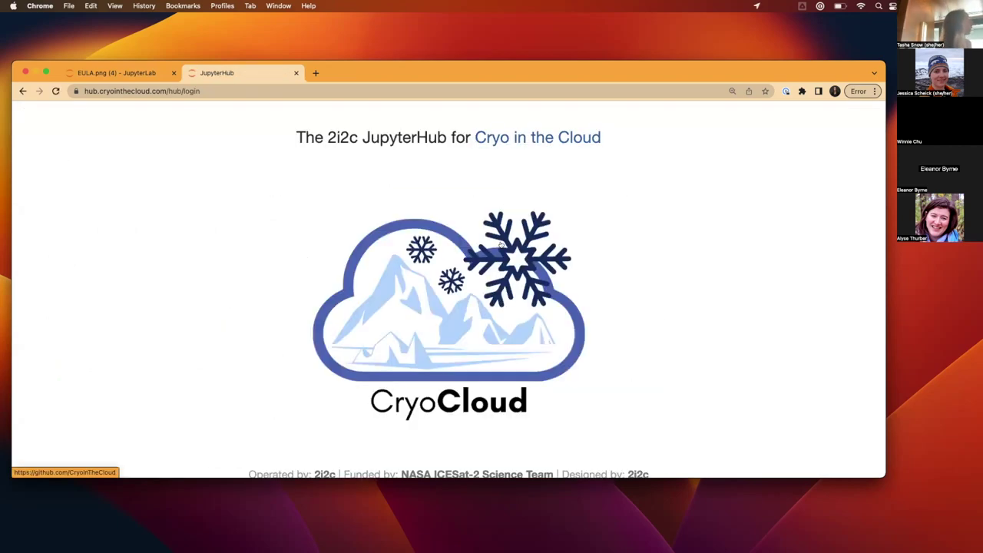
scroll(501, 245, "down", 5)
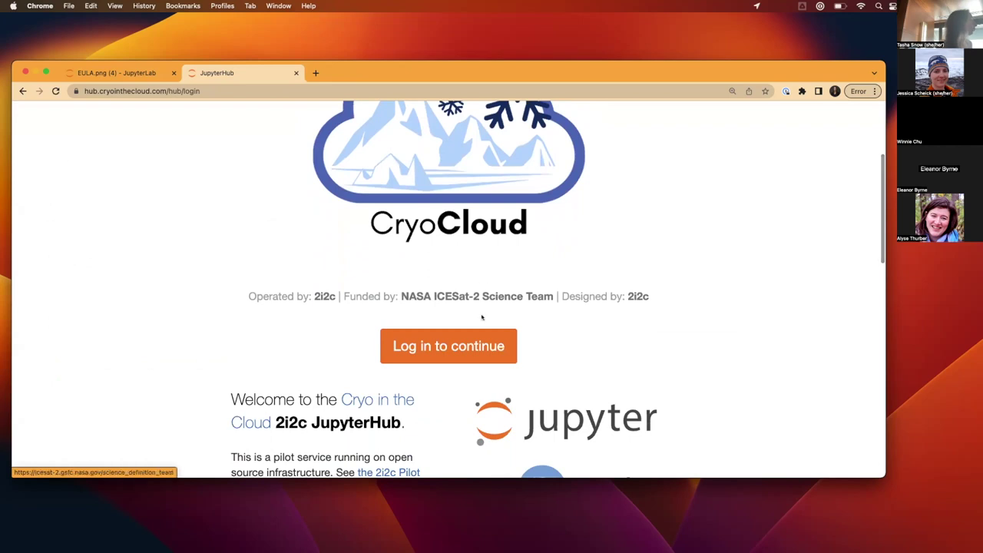
left_click(482, 347)
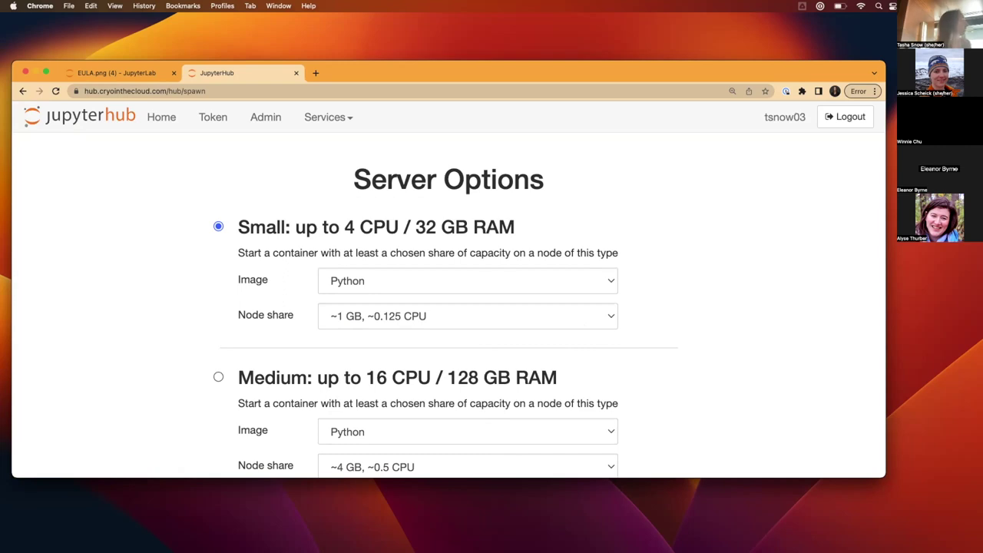
Step: Switch to PowerPoint and present the Housekeeping slide on CryoCloud access, storage, package installs and server shutdown
mouse_move(307, 551)
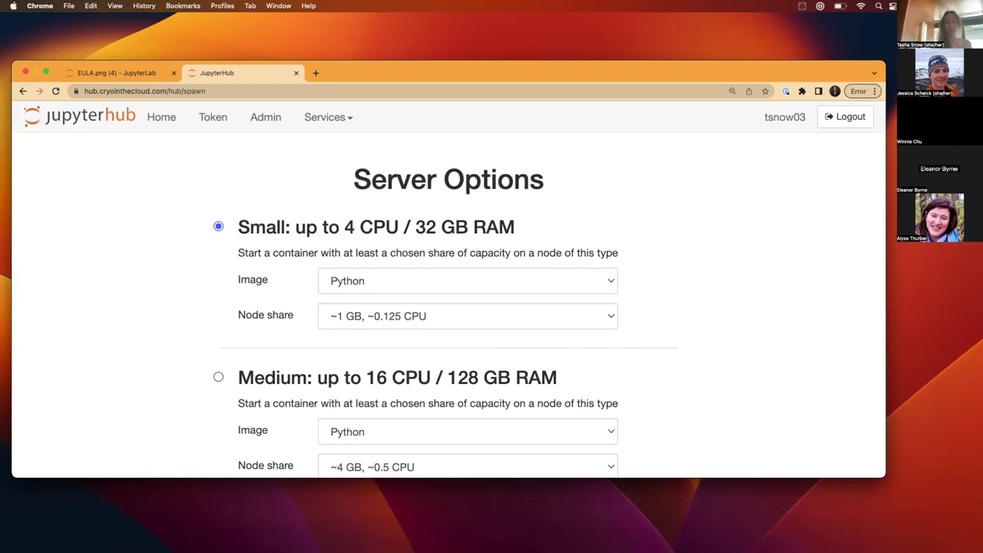
key("super+Tab")
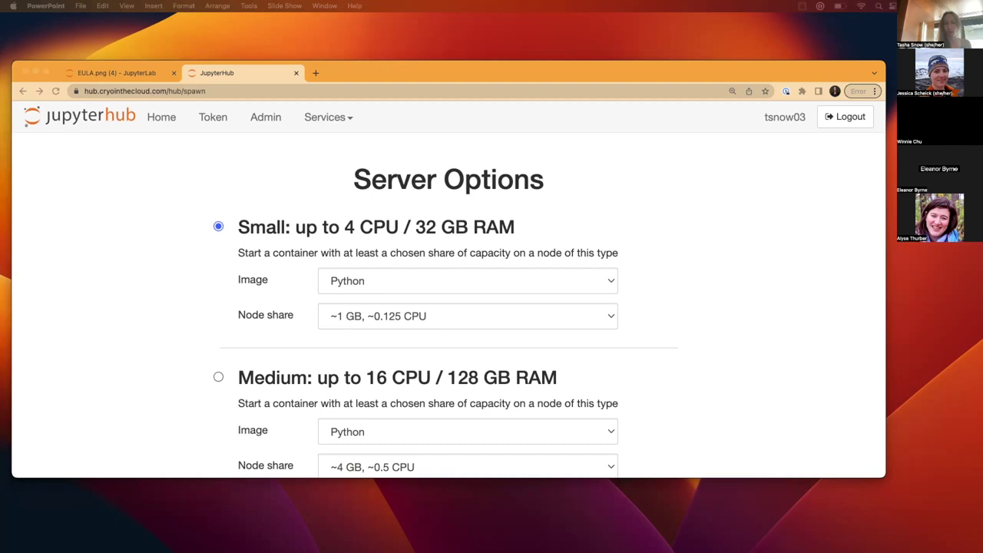
key("super+Return")
key("Right")
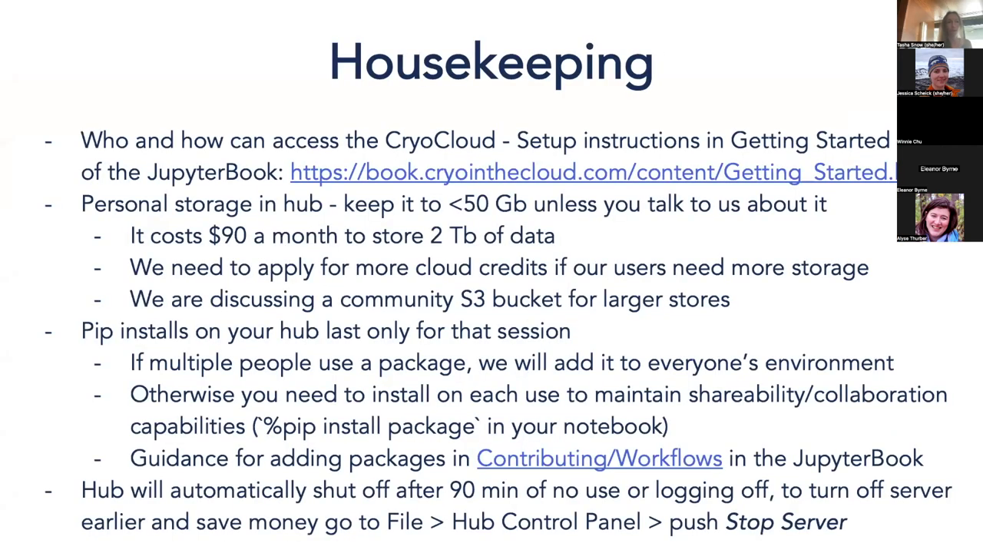
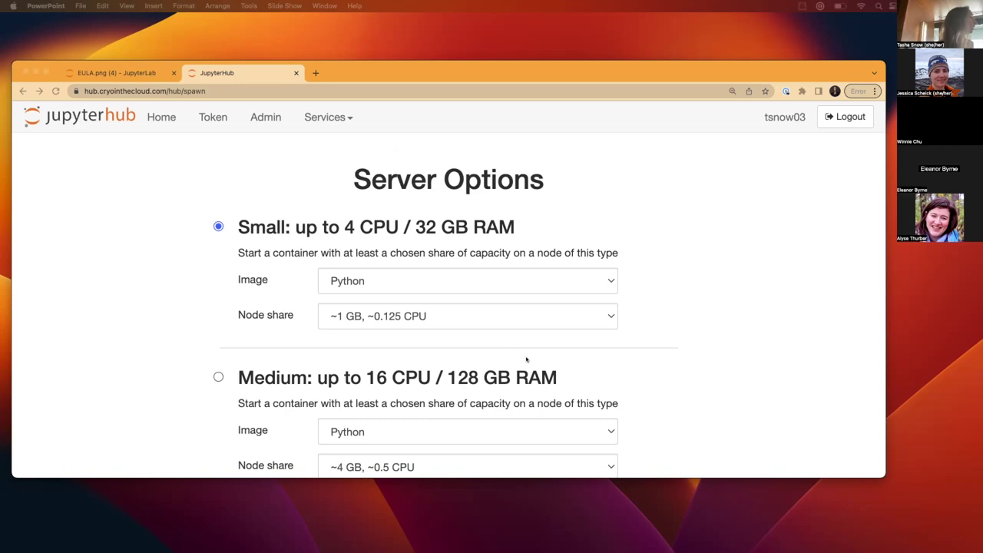
Step: Start a Small server with the Python image and a node share of ~1 GB, ~0.125 CPU
scroll(527, 357, "down", 3)
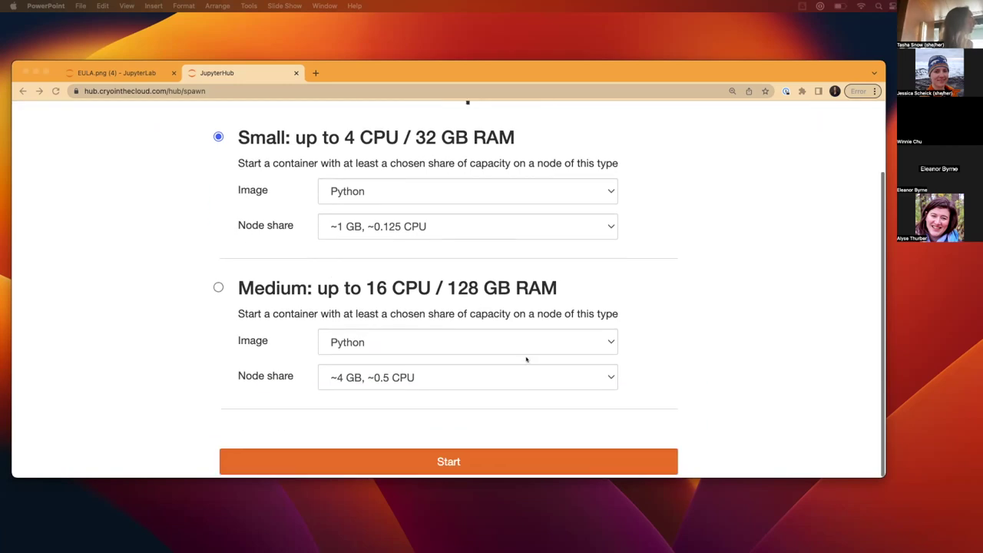
left_click(477, 470)
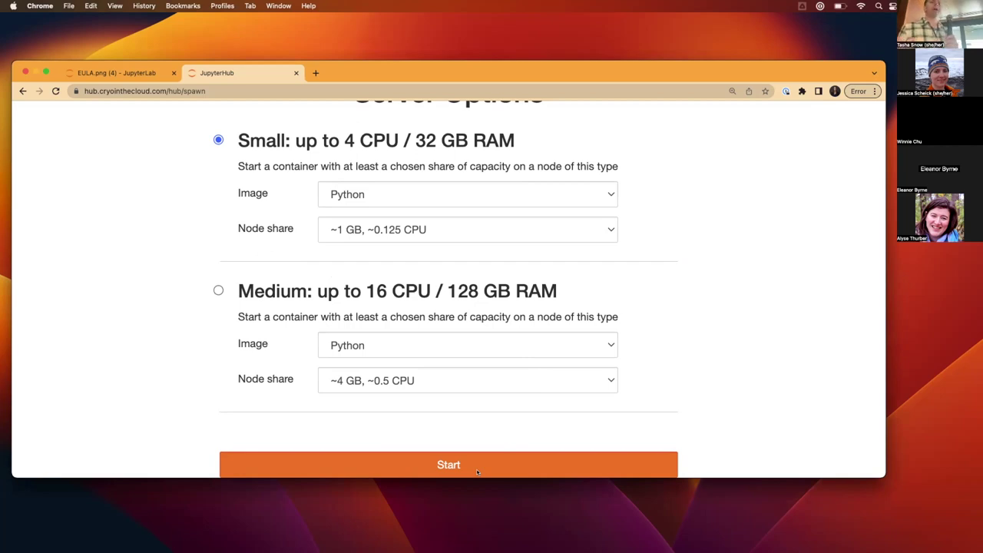
left_click(503, 475)
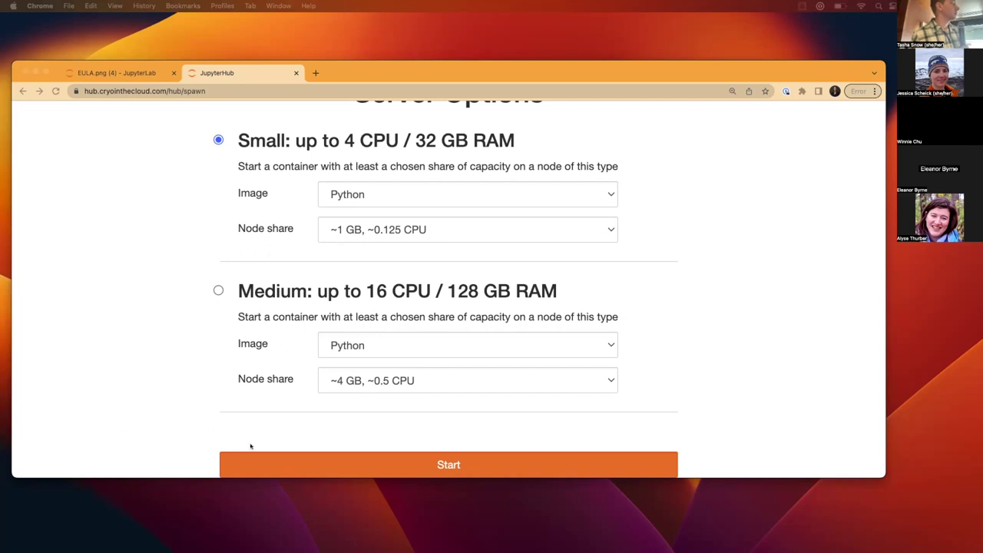
left_click(285, 459)
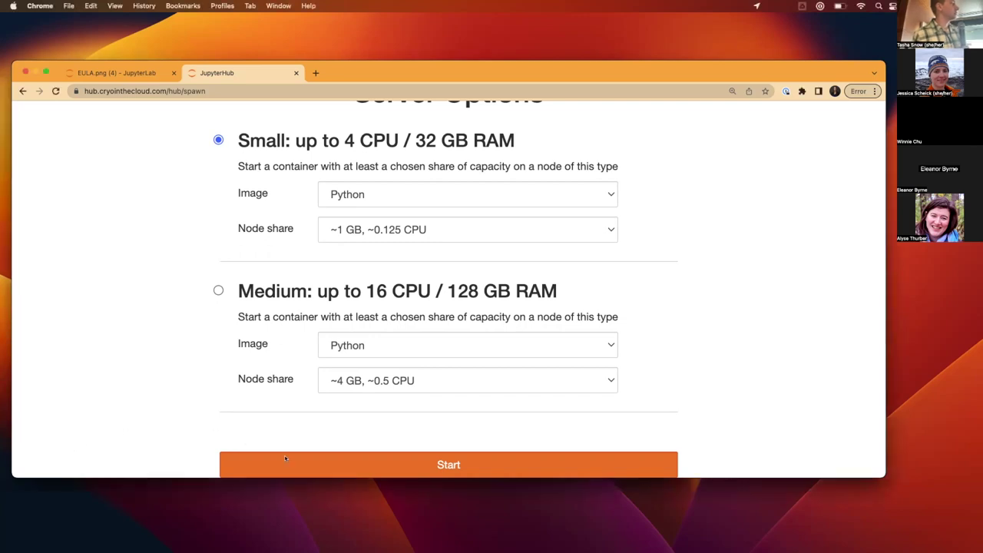
left_click(285, 458)
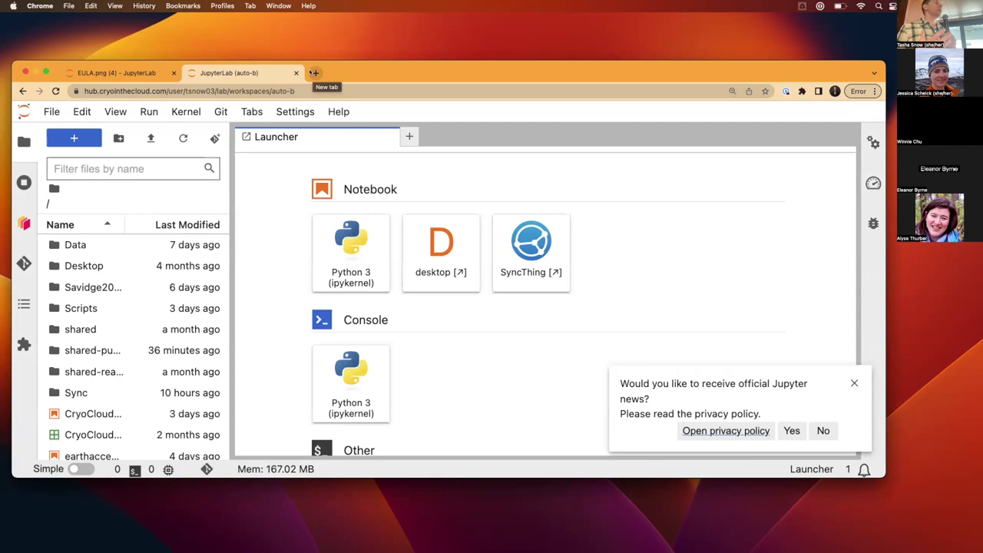
Step: Open the CryoCloud website at cryointhecloud.com in a new browser tab
left_click(313, 72)
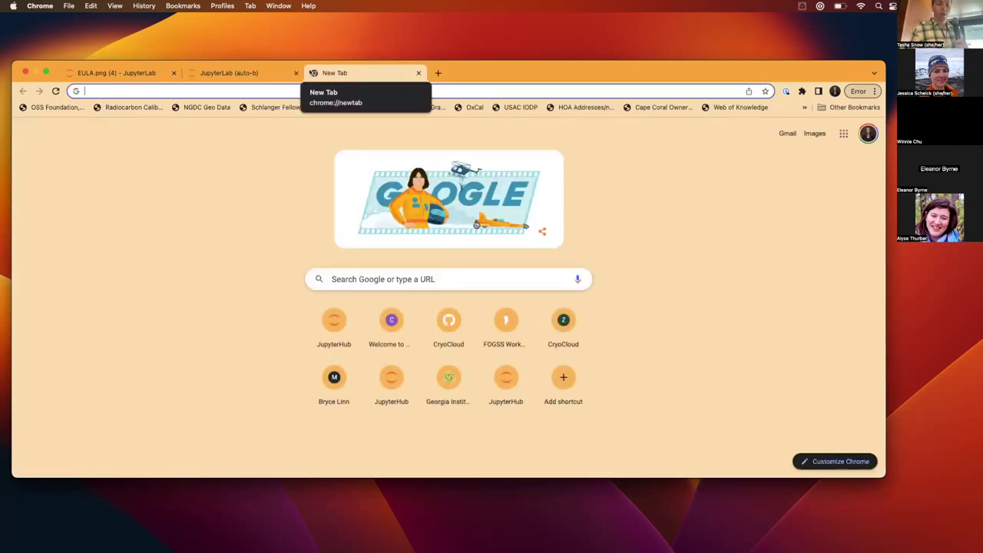
type("cry")
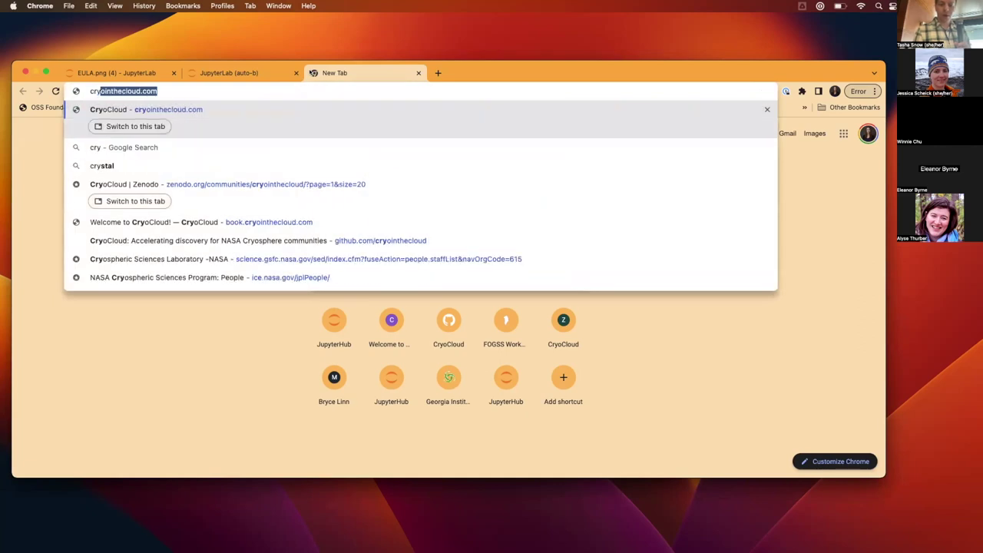
type("oi")
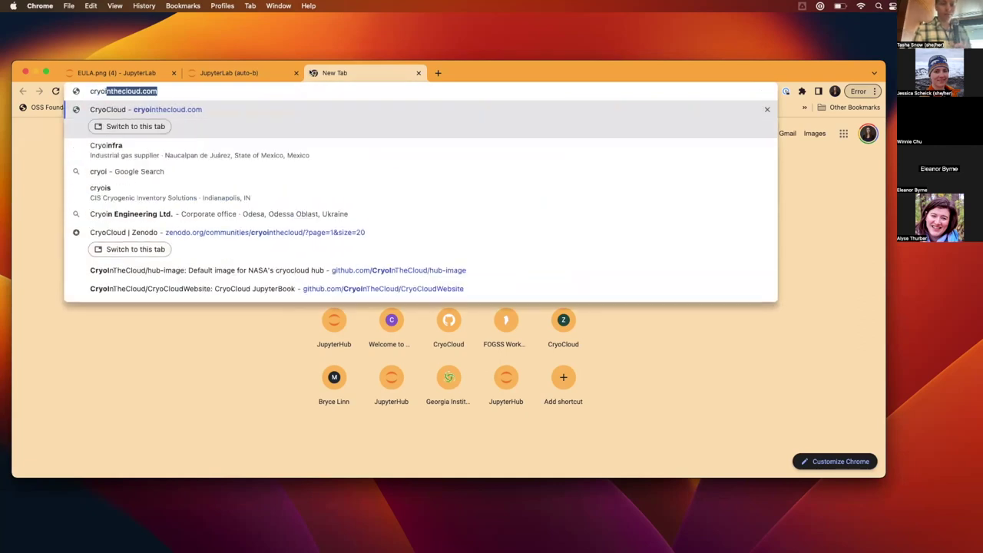
type("nthecloud")
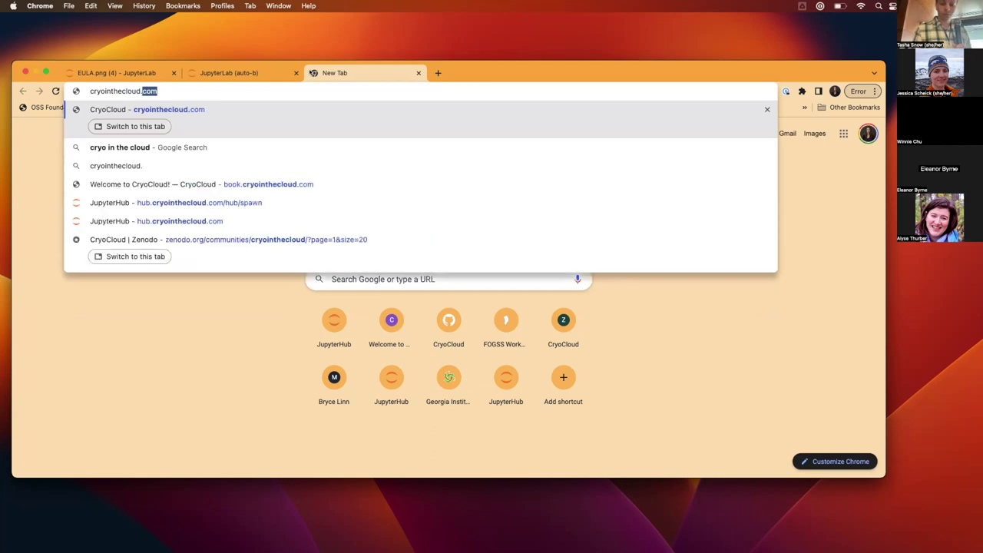
type(".com")
key("Return")
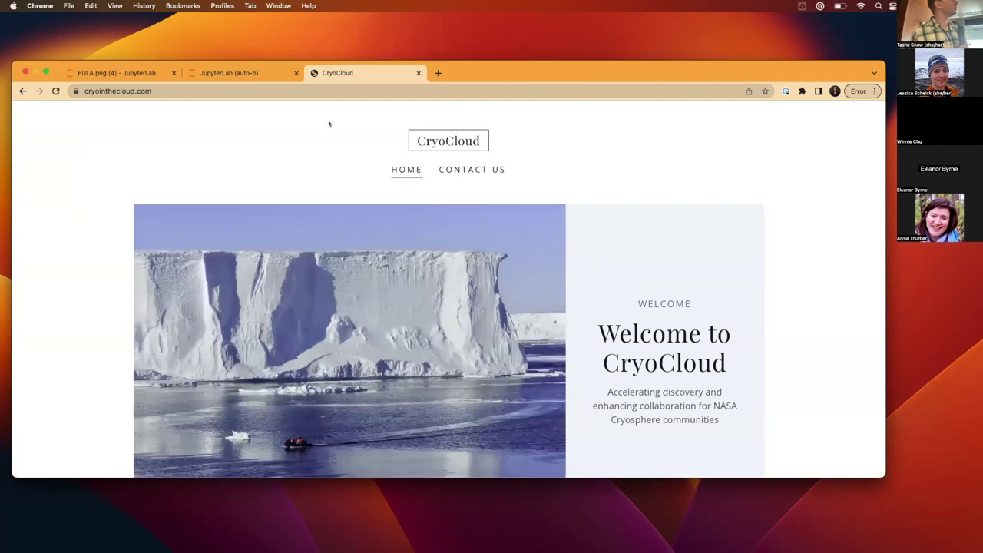
Step: Find the Access CryoCloud section on the homepage and open the CryoCloud JupyterBook
scroll(342, 178, "down", 2)
scroll(343, 178, "down", 8)
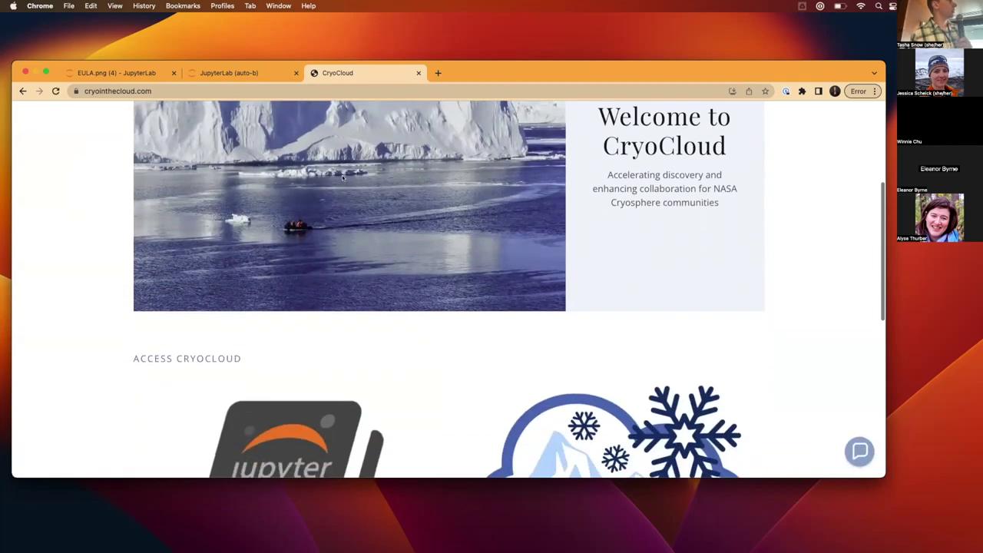
scroll(343, 178, "down", 2)
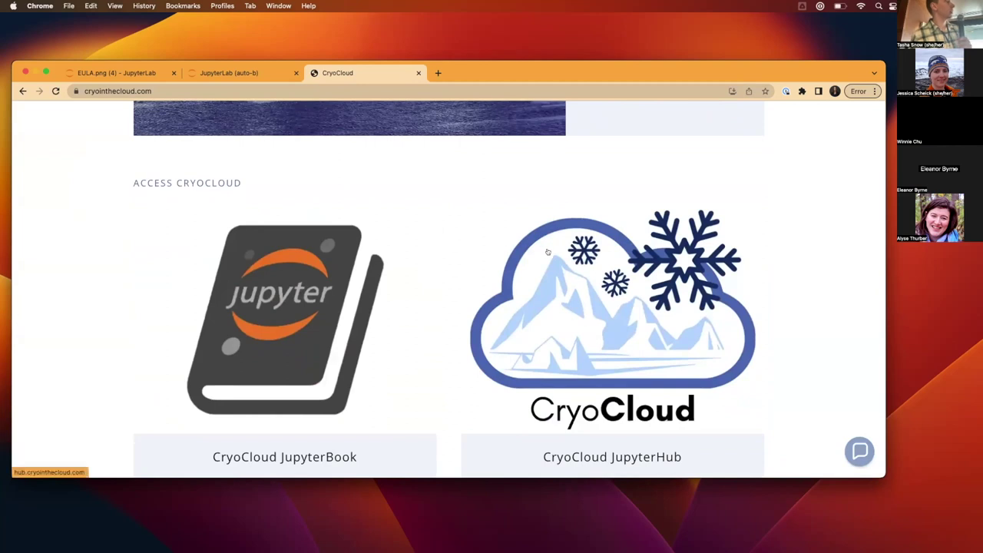
left_click(328, 310)
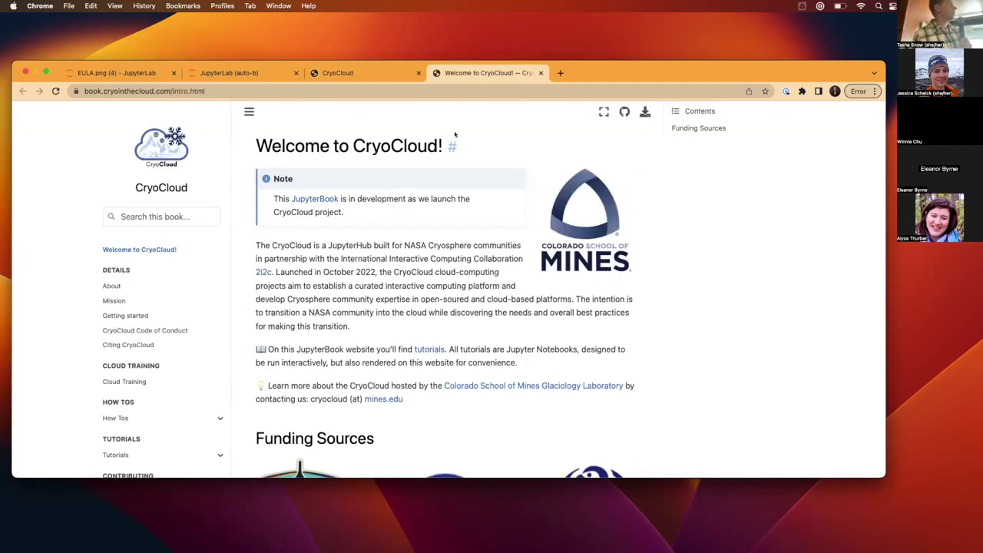
Step: Open the JupyterBook's GitHub repository, CryoCloudWebsite, and copy its HTTPS clone URL
mouse_move(620, 109)
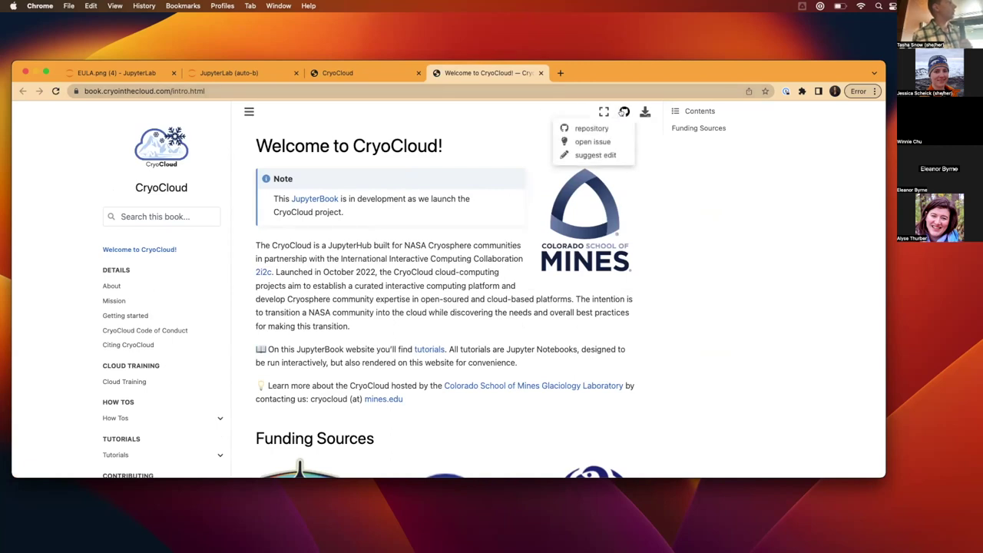
left_click(612, 129)
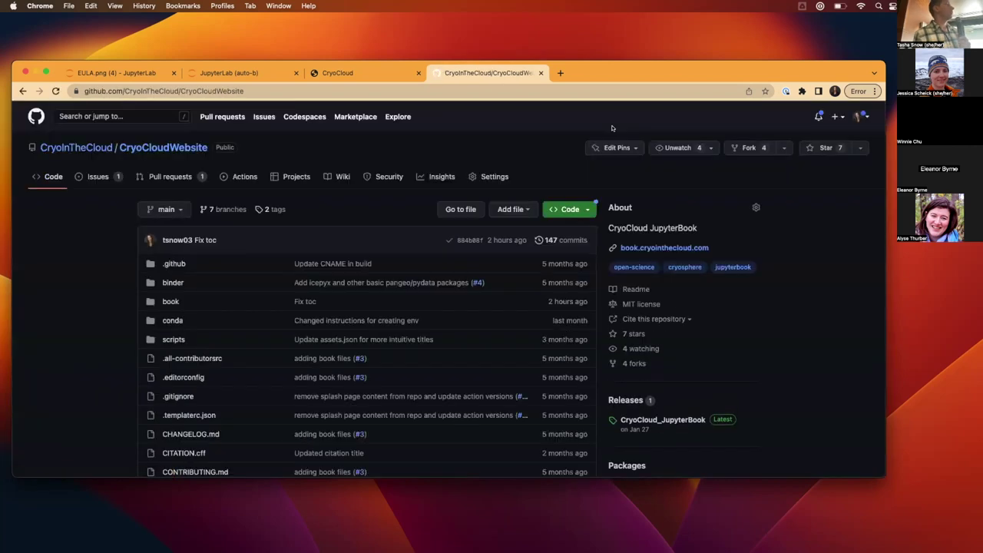
left_click(585, 211)
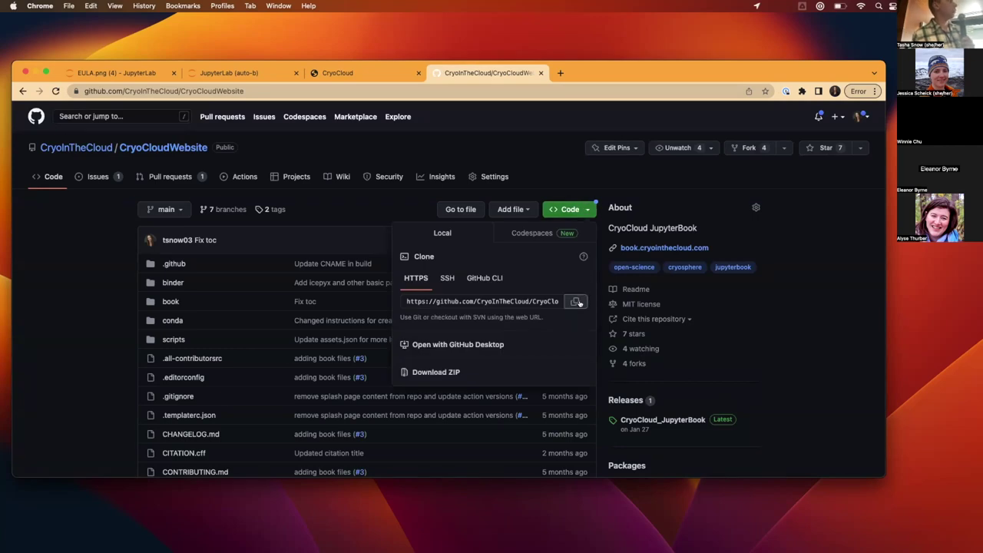
left_click(577, 302)
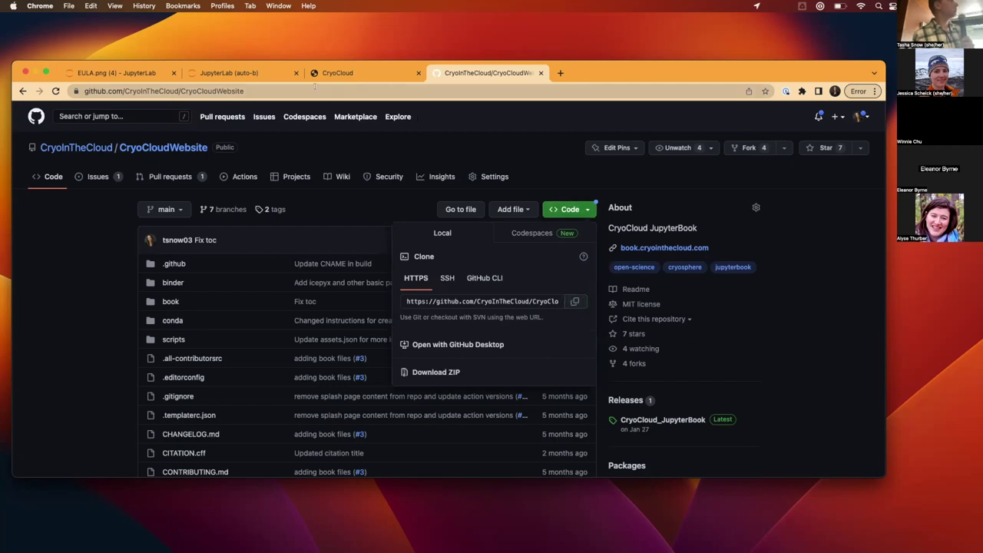
left_click(253, 73)
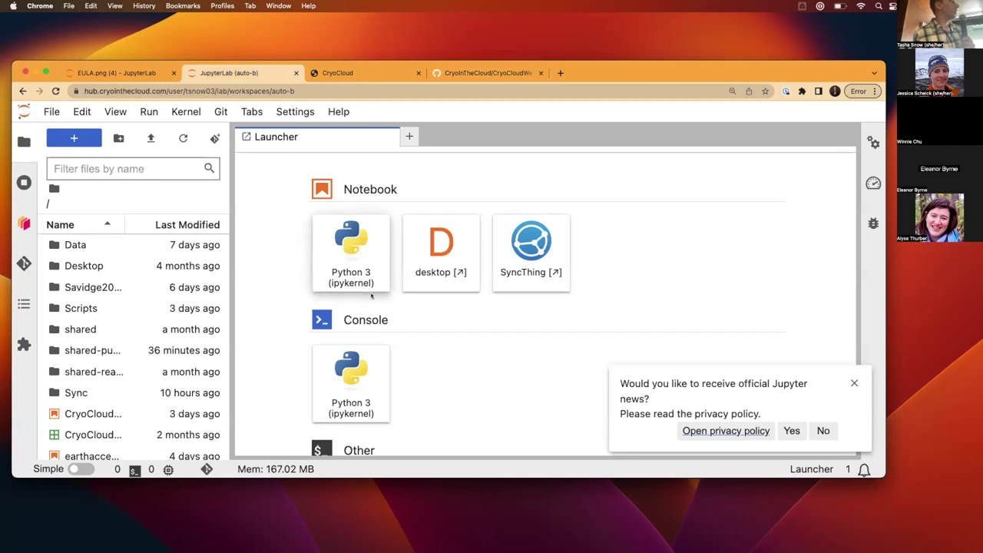
scroll(383, 324, "down", 3)
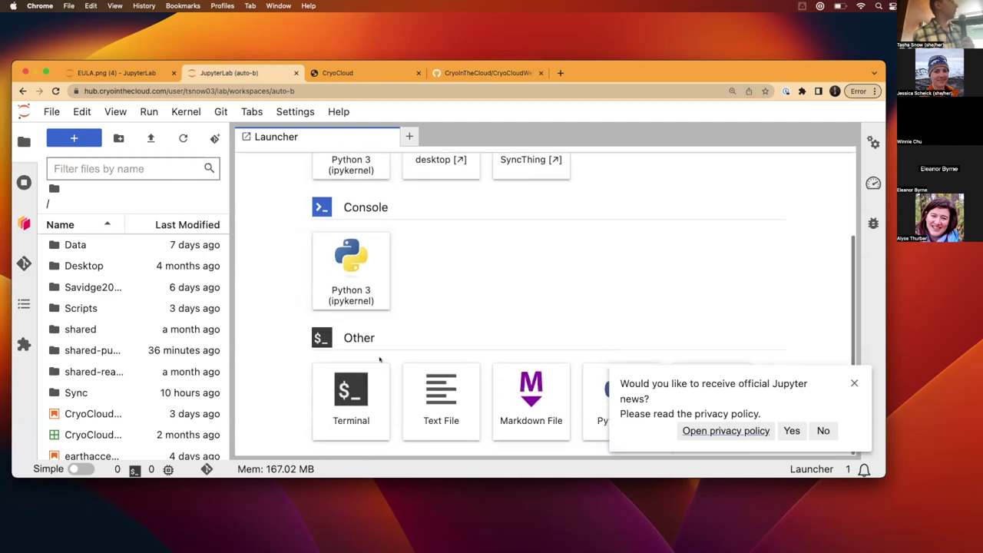
left_click(369, 395)
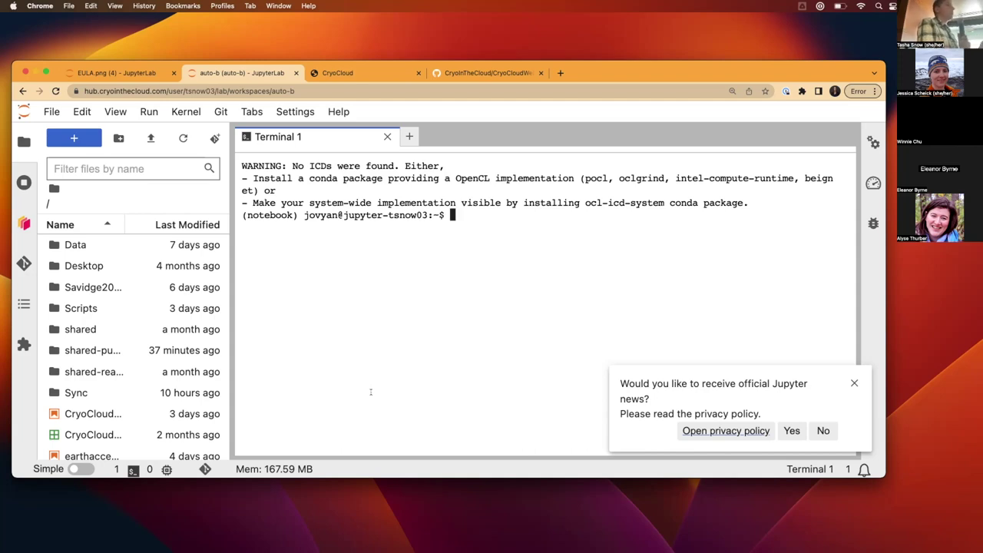
type("git clone")
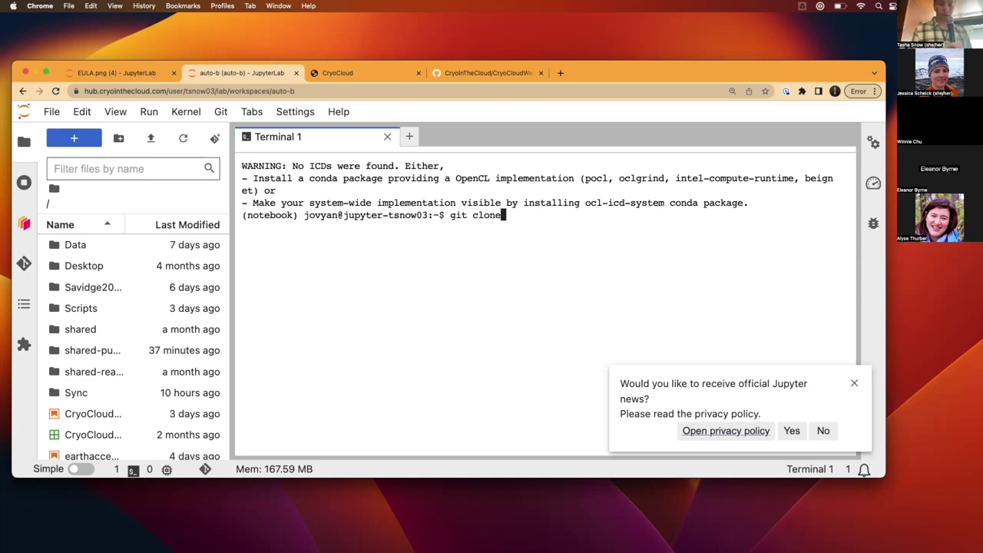
key("super+v")
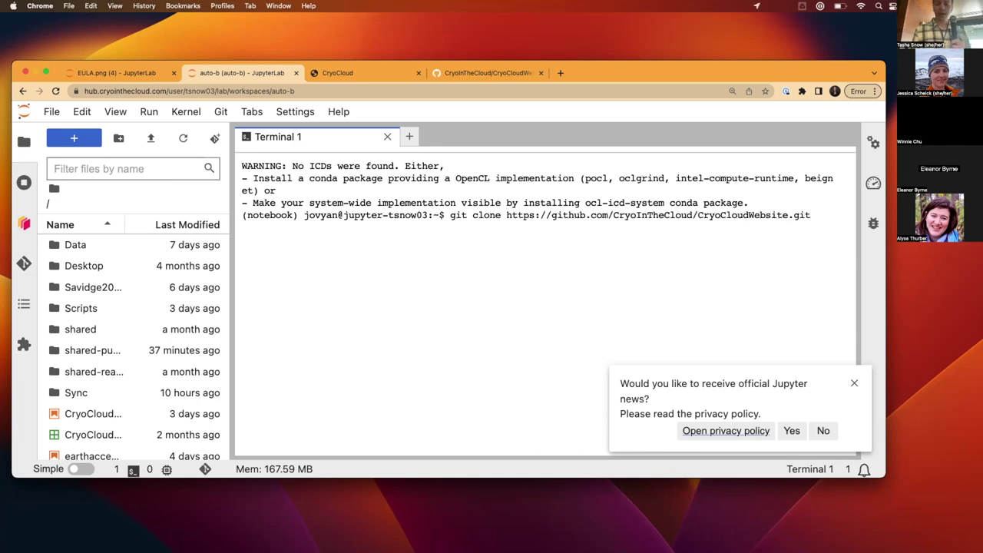
key("Return")
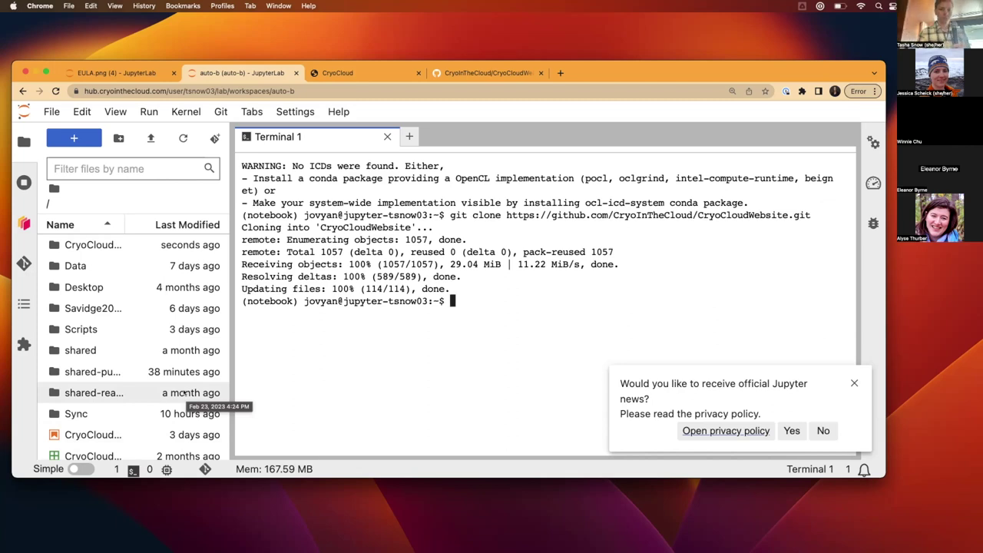
Step: Locate the cloned CryoCloudWebsite folder in the file browser and open it
scroll(104, 412, "down", 3)
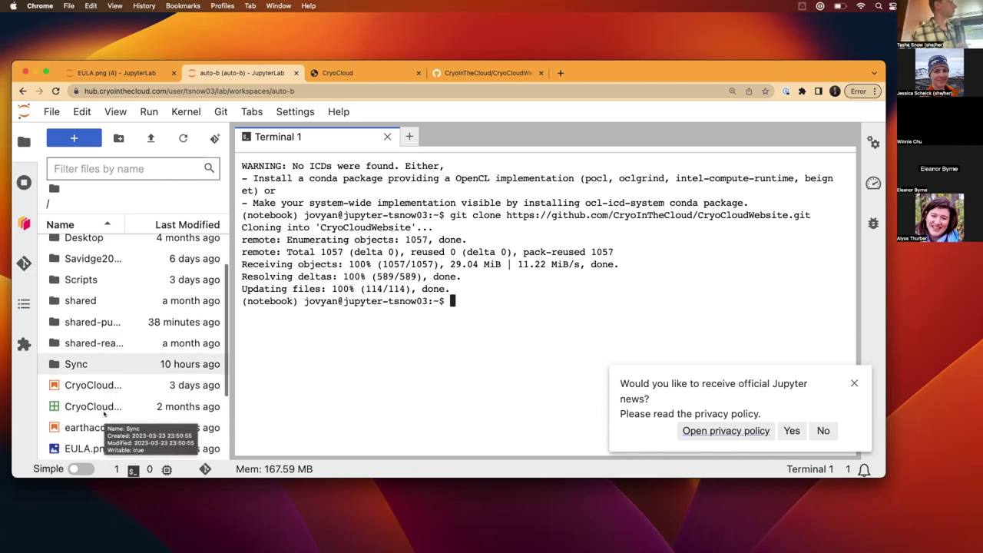
scroll(103, 414, "down", 3)
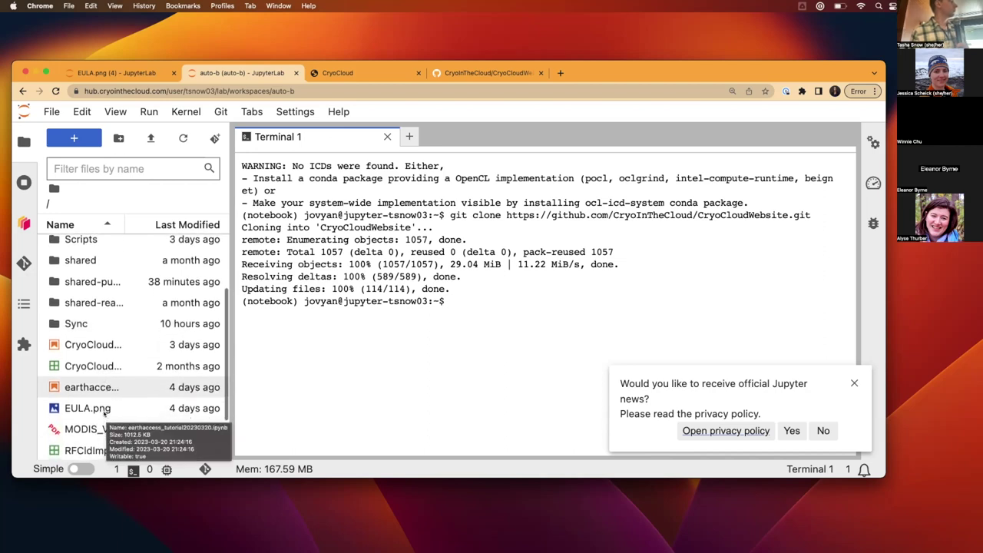
scroll(104, 415, "up", 10)
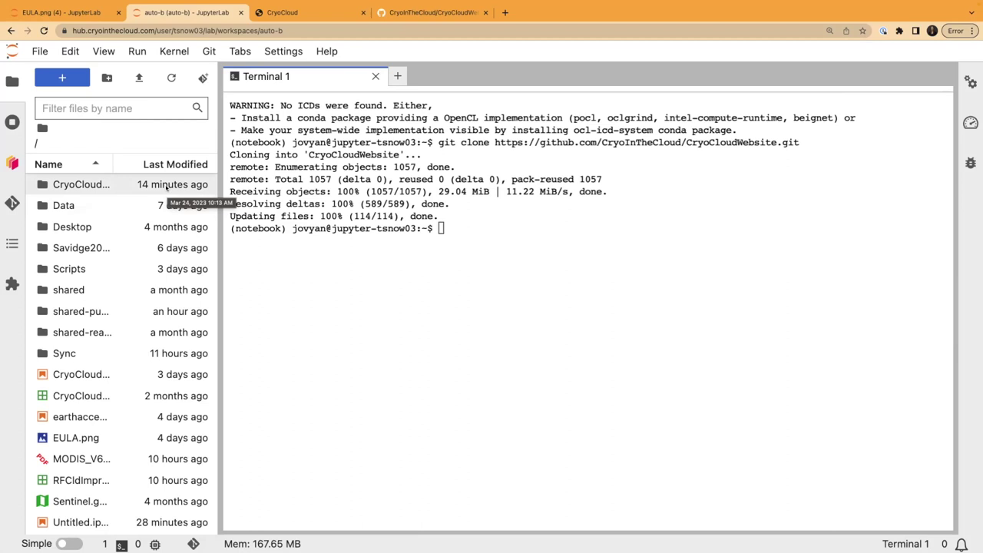
left_click(17, 87)
left_click(17, 86)
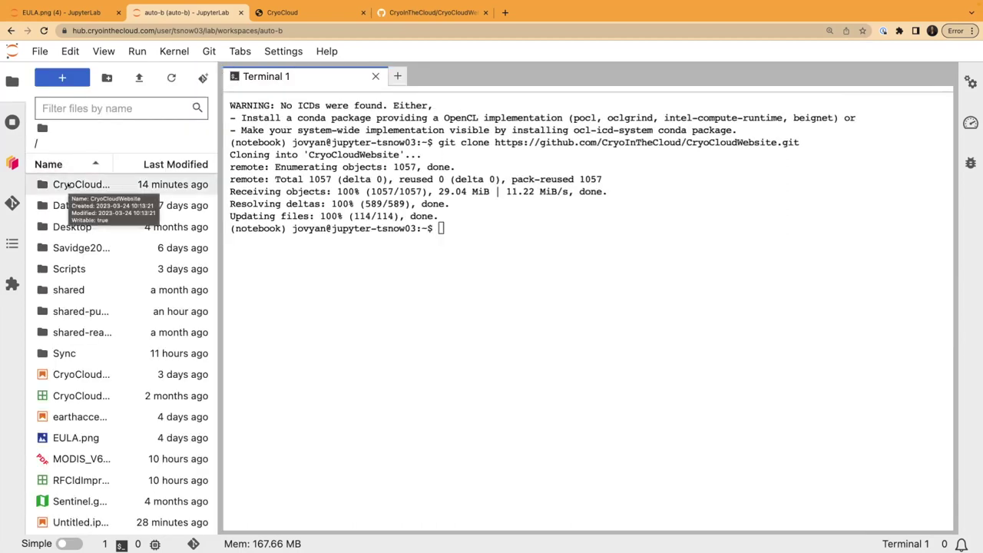
double_click(68, 185)
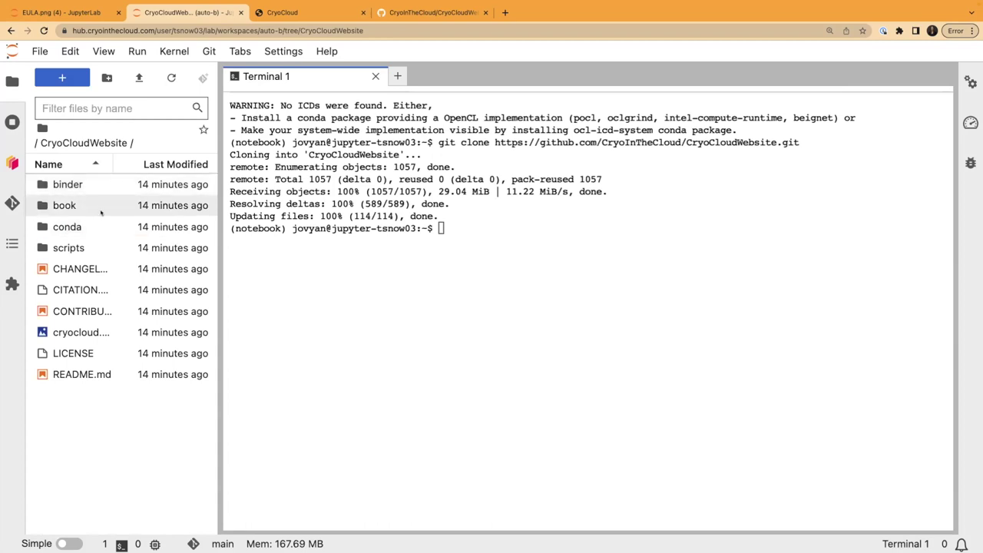
Step: Open the IS2_ATL15_surface_height_anomalies.ipynb notebook from its folder under book/tutorials and hide the file browser
double_click(64, 205)
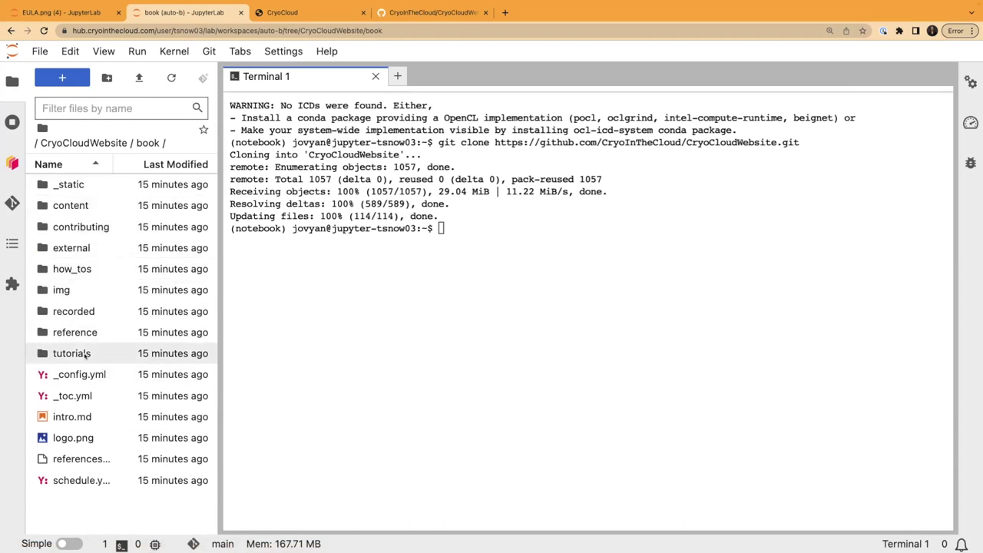
double_click(77, 353)
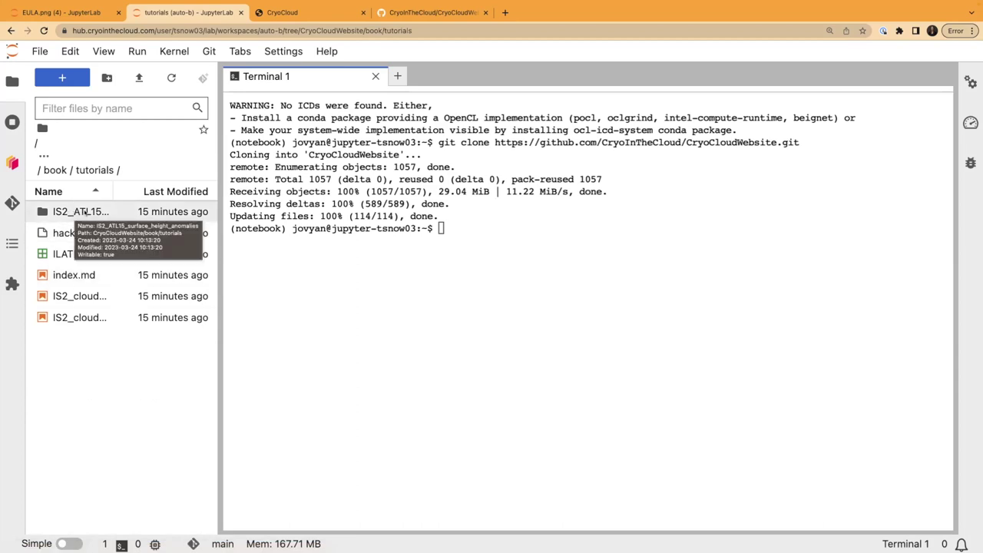
double_click(77, 212)
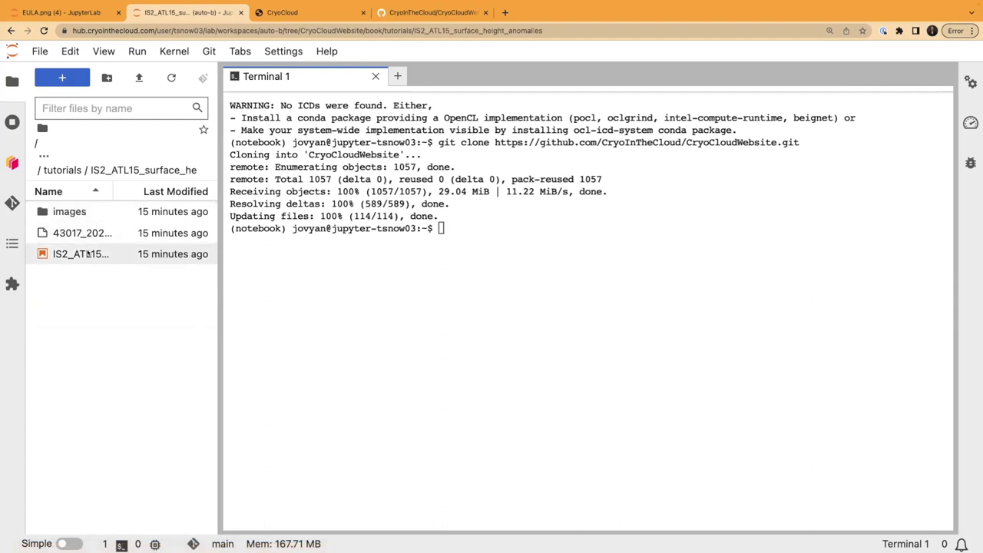
double_click(88, 254)
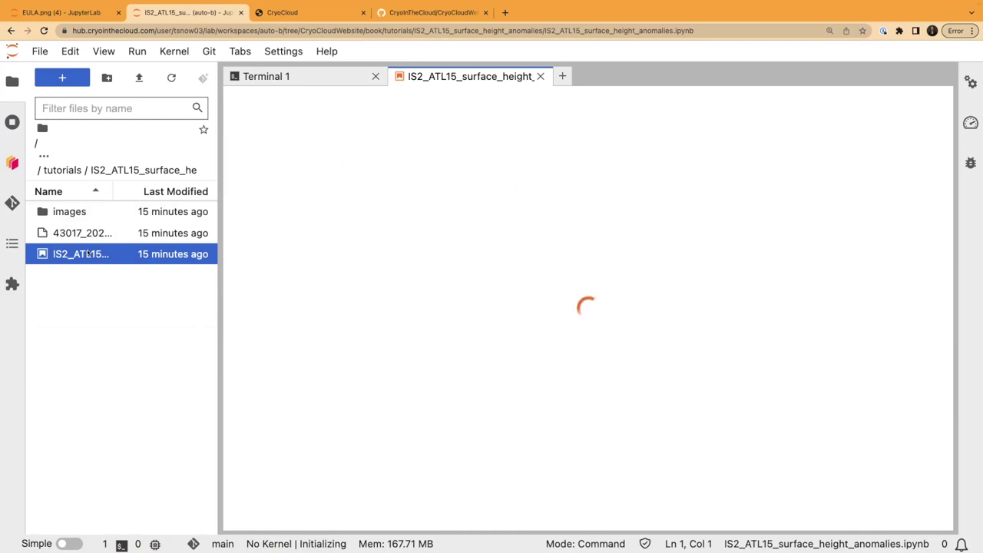
key("super+b")
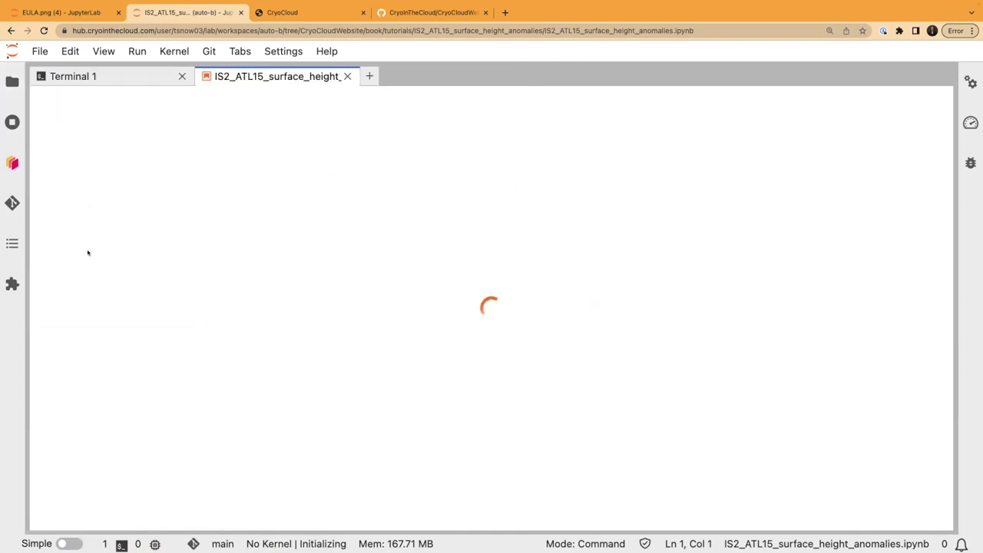
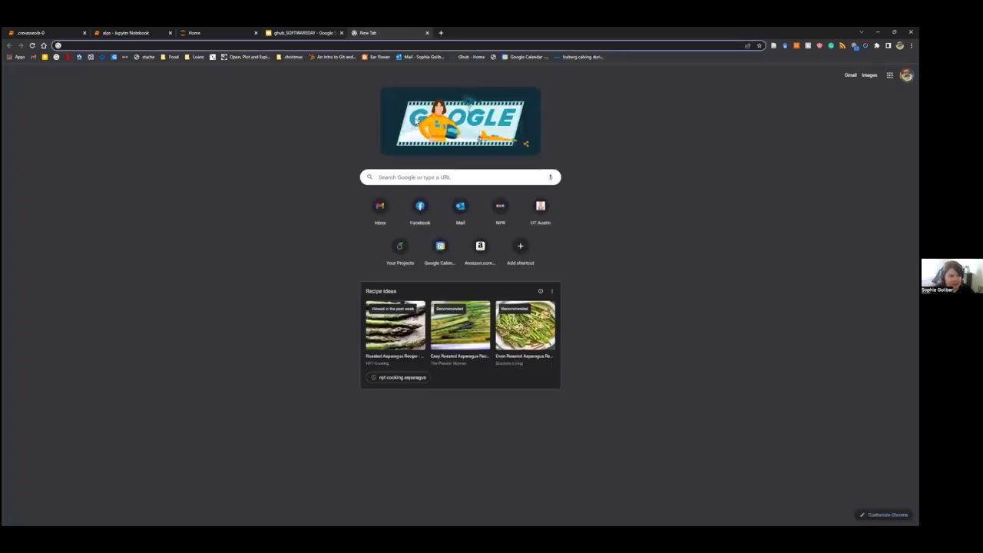
Step: Open theghub.org in the browser and look over the homepage's welcome text, section links and new resources
type("thehub")
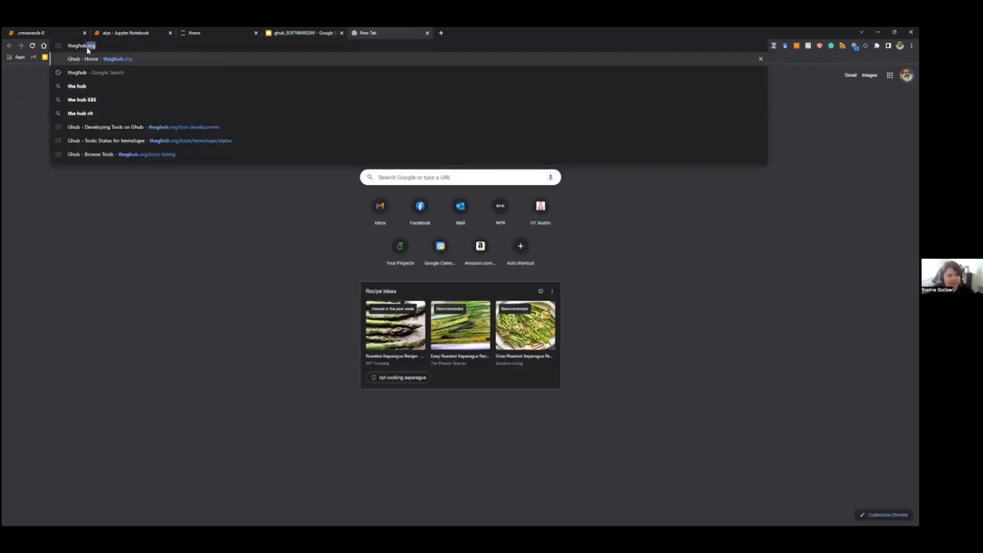
key("Return")
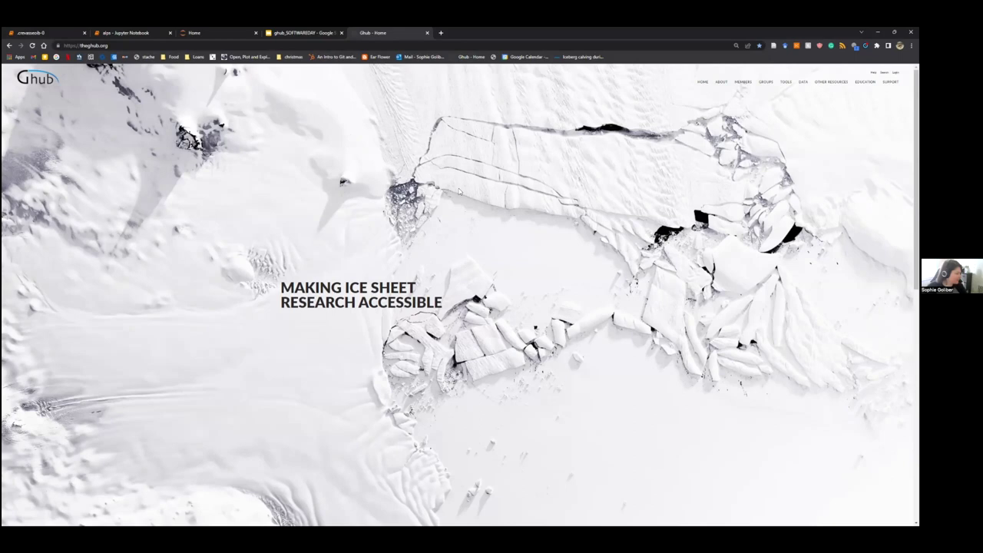
scroll(510, 212, "down", 1)
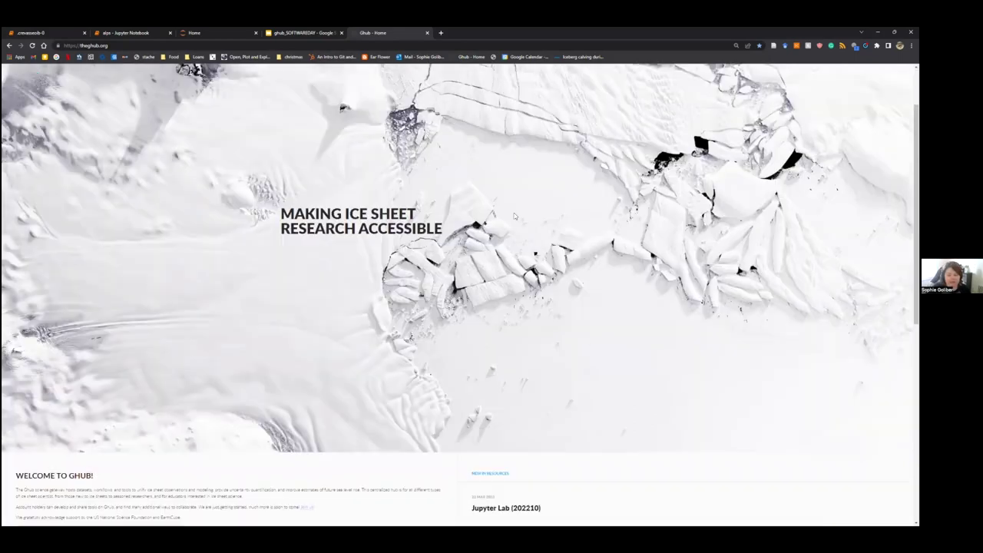
scroll(514, 213, "down", 4)
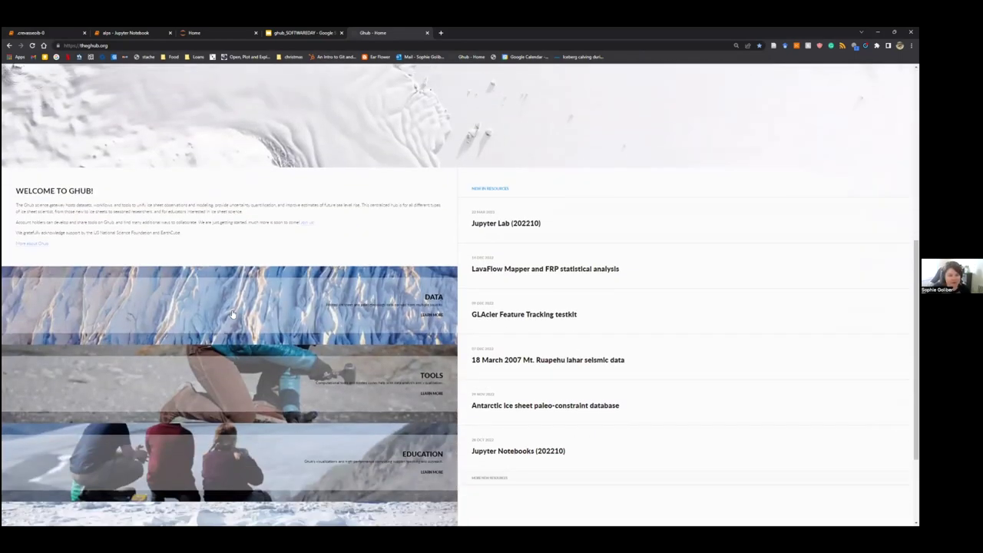
scroll(232, 313, "down", 2)
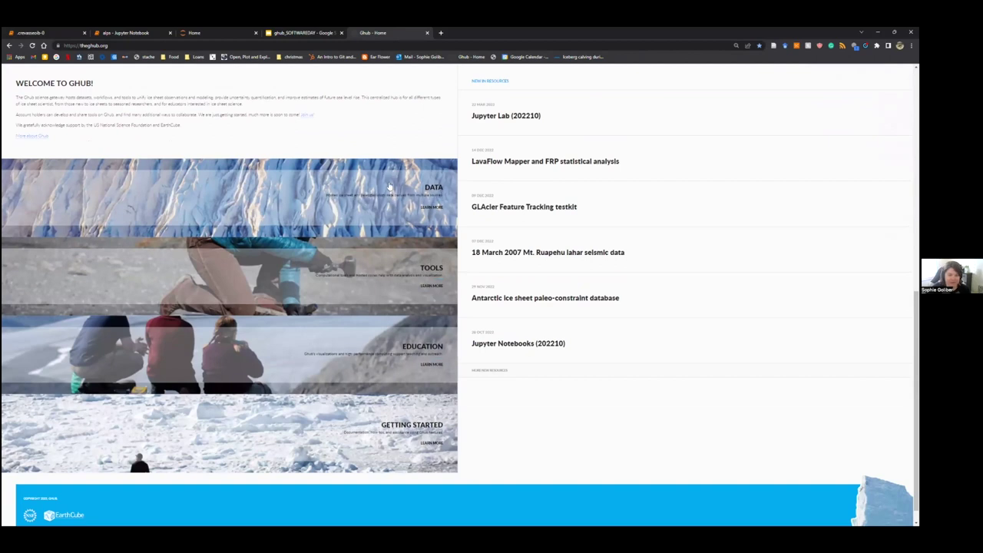
scroll(526, 410, "up", 1)
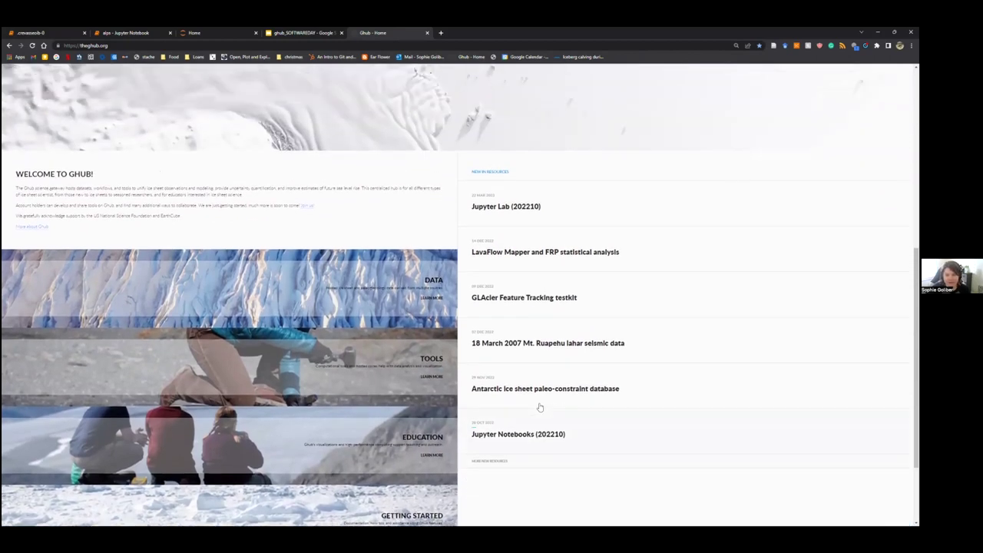
scroll(539, 407, "up", 3)
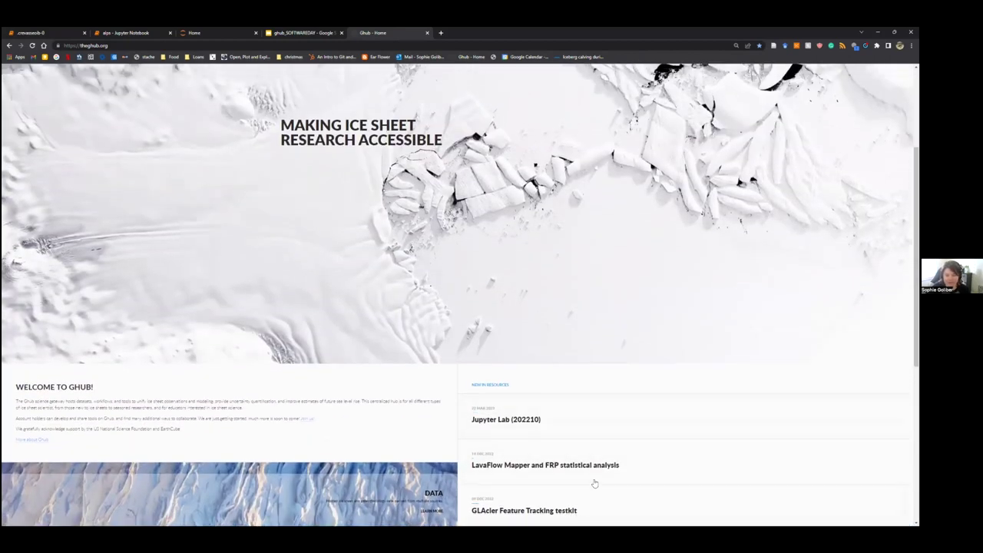
scroll(502, 369, "up", 3)
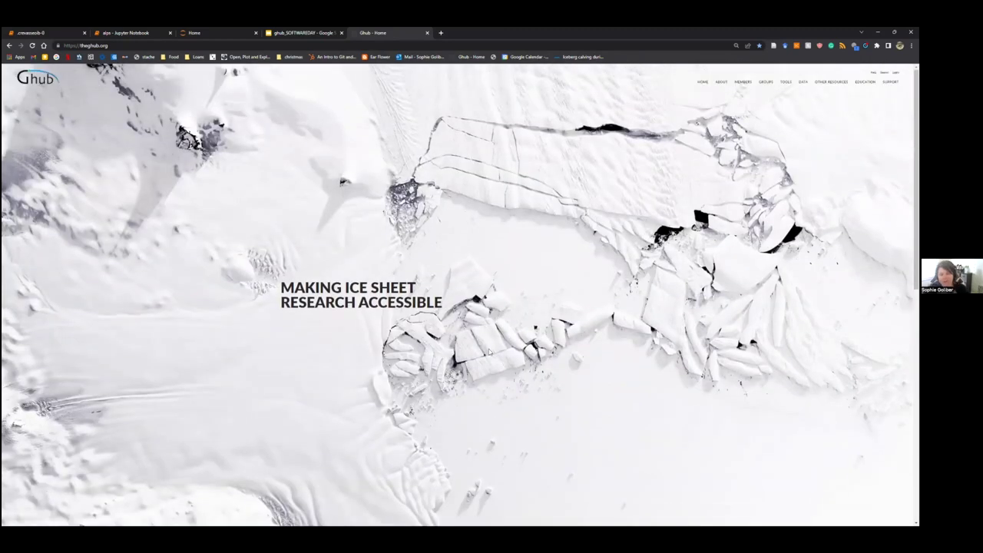
Step: Enlarge the Ghub homepage until its navigation menu is easy to read and open the login page
key("ctrl+plus")
key("ctrl+plus")
key("ctrl+plus")
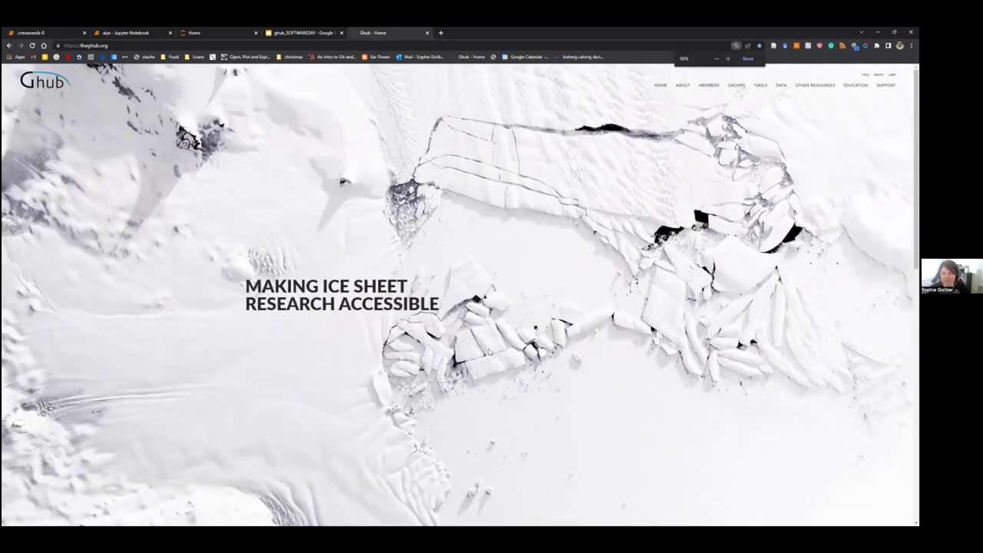
key("ctrl+plus")
key("ctrl+plus")
key("ctrl+plus")
key("ctrl+plus")
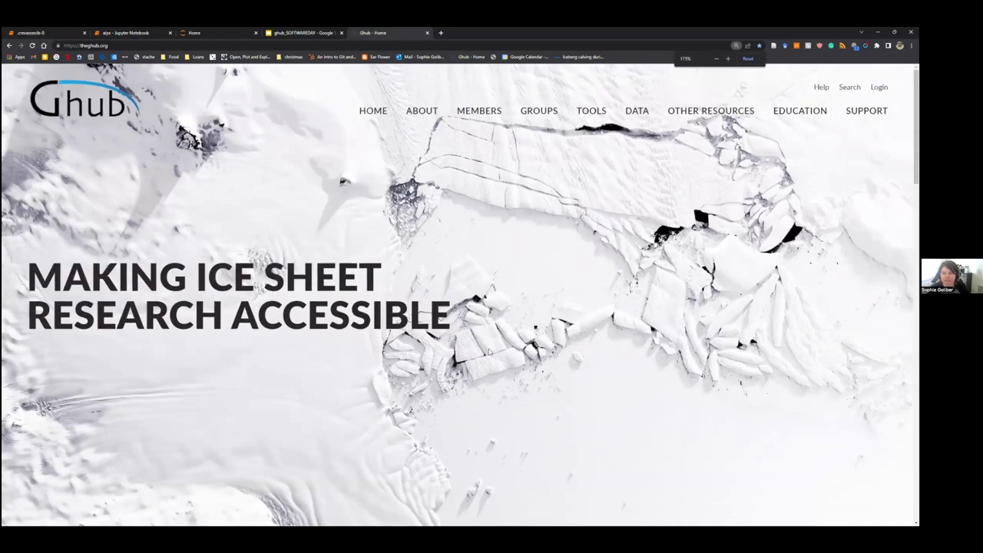
key("ctrl+minus")
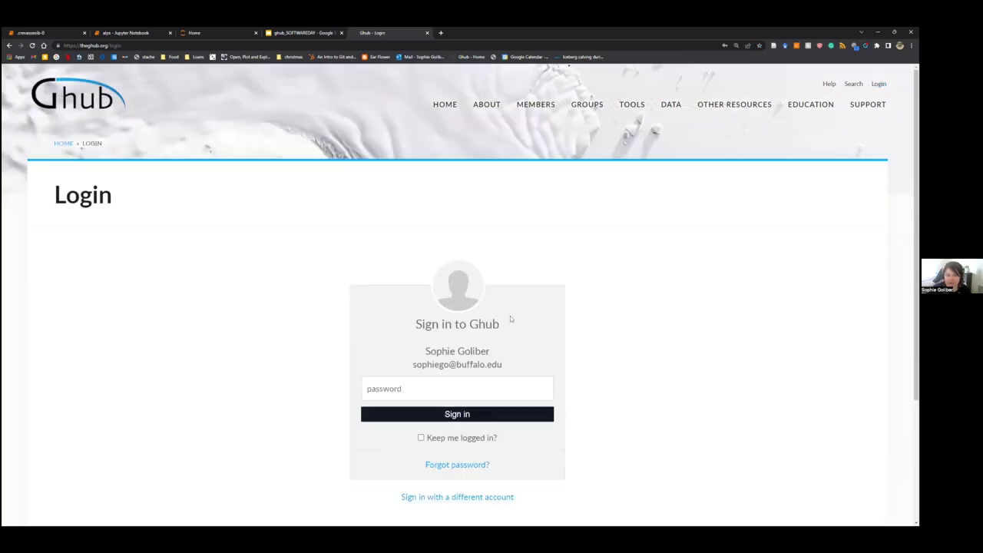
Step: Choose to sign in to Ghub with a different account and open the account creation form
scroll(507, 346, "down", 3)
left_click(484, 391)
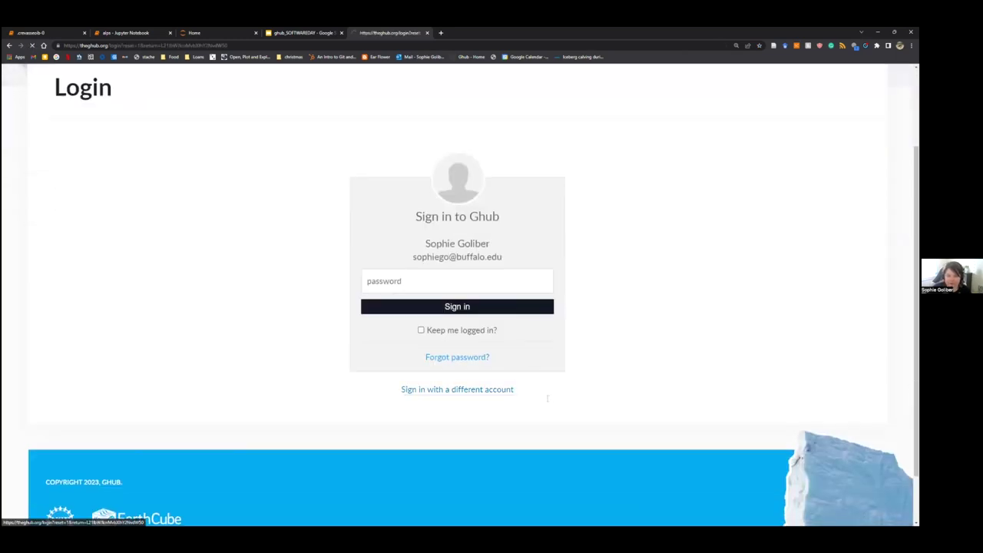
scroll(586, 380, "down", 2)
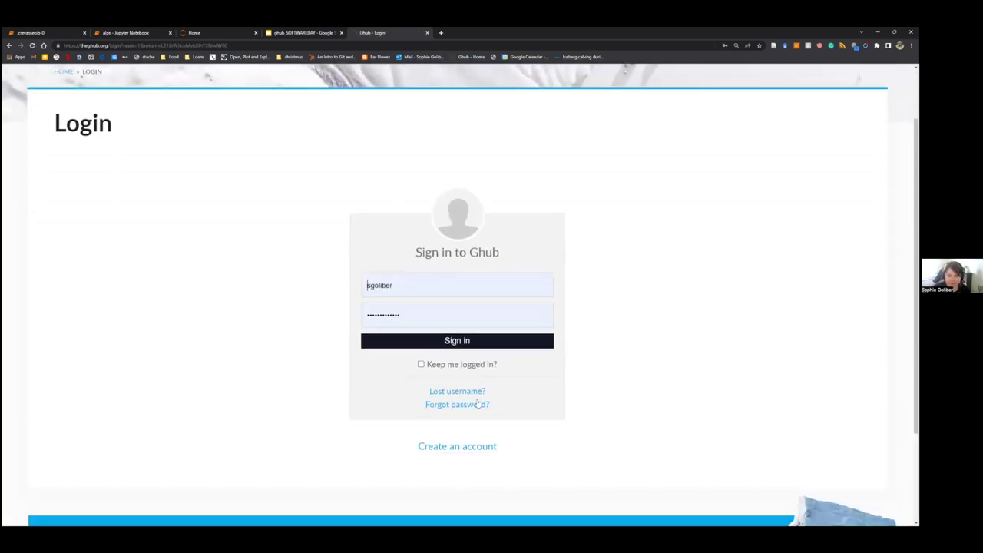
left_click(472, 446)
Step: Examine the Create New Account form, from login, contact and personal information through ORCID, email updates, human check and terms
scroll(592, 454, "down", 2)
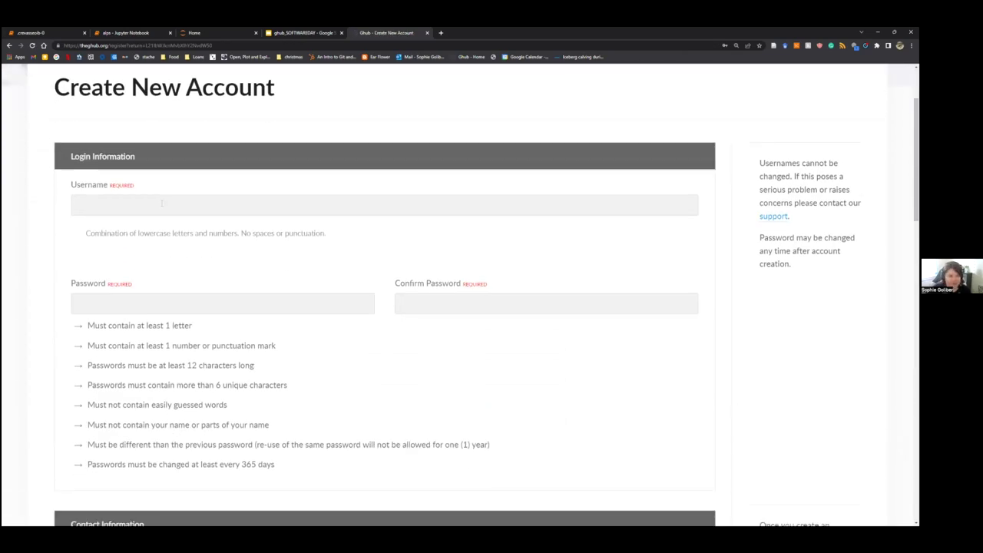
scroll(161, 202, "down", 5)
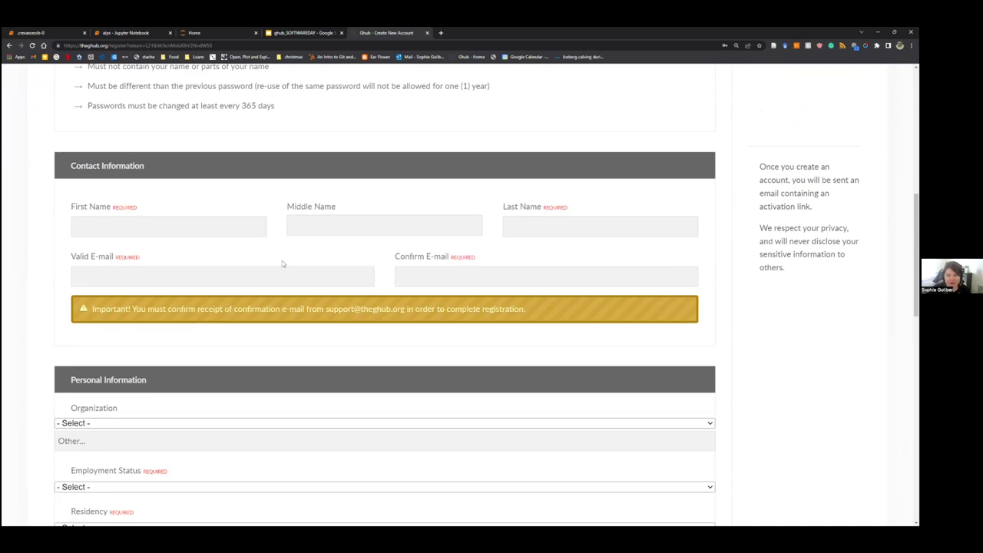
left_click_drag(115, 256, 90, 257)
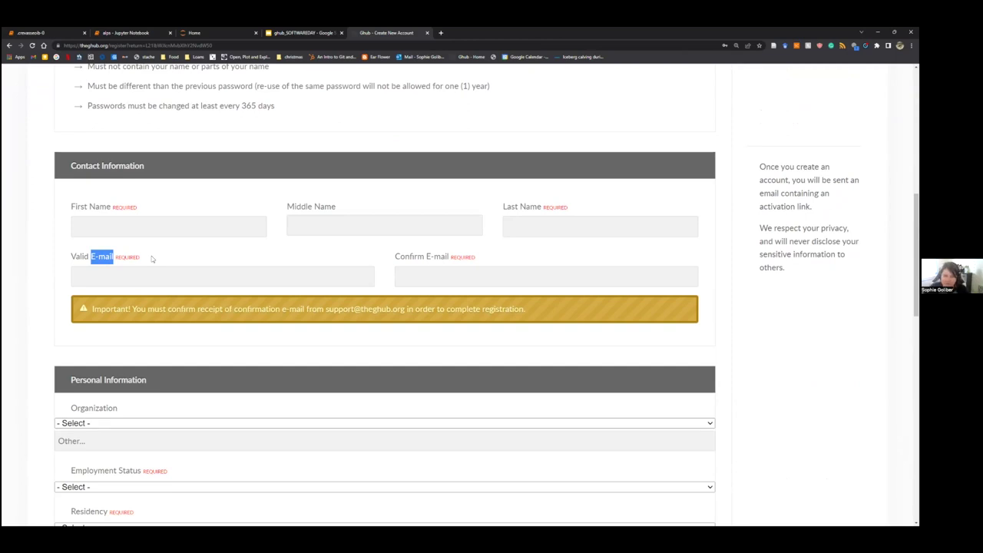
scroll(151, 259, "down", 1)
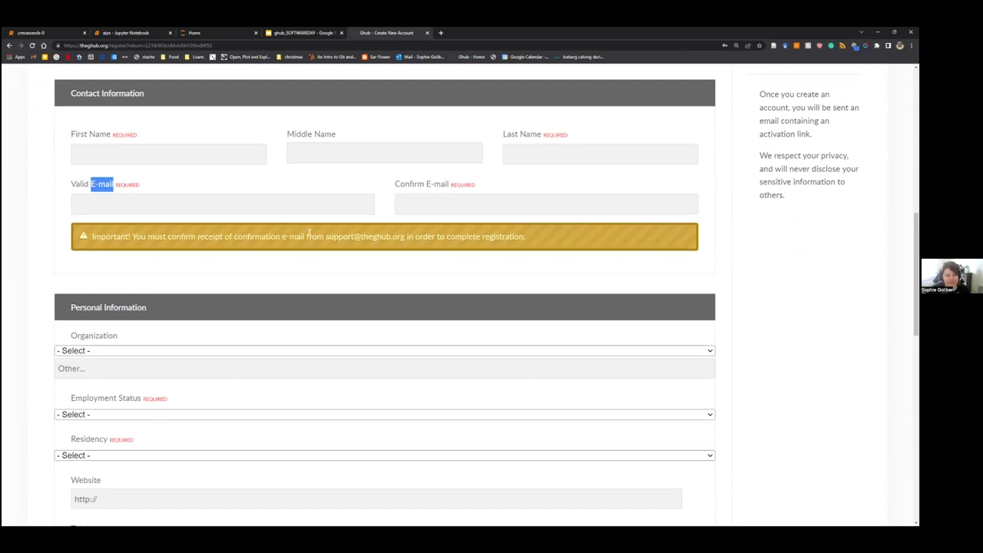
scroll(309, 233, "down", 3)
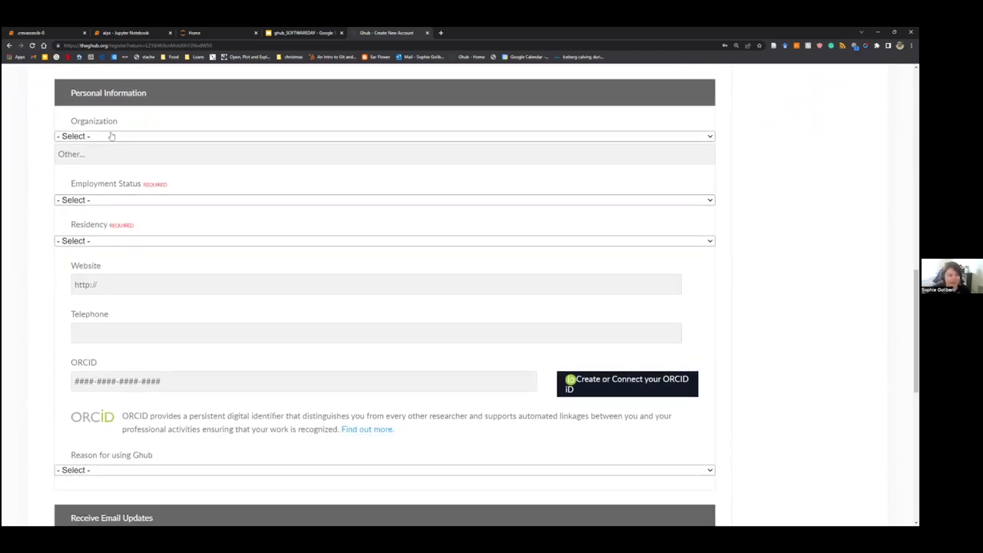
scroll(191, 298, "down", 1)
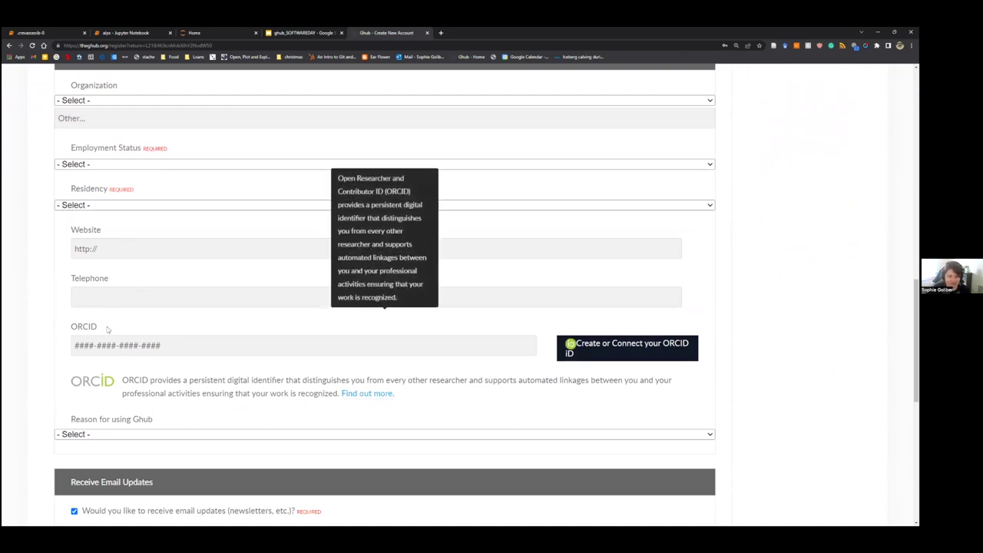
scroll(192, 341, "down", 2)
scroll(252, 358, "down", 1)
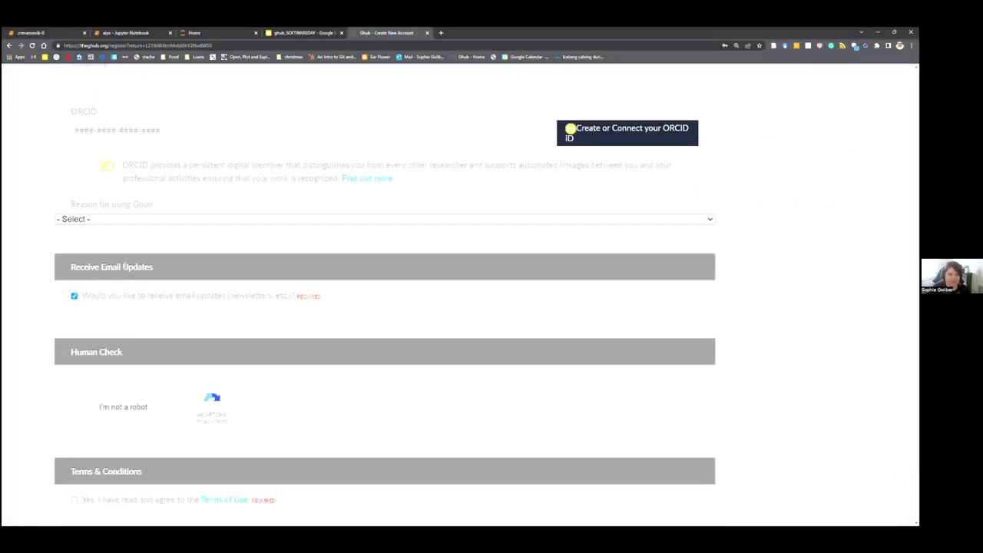
scroll(290, 307, "down", 3)
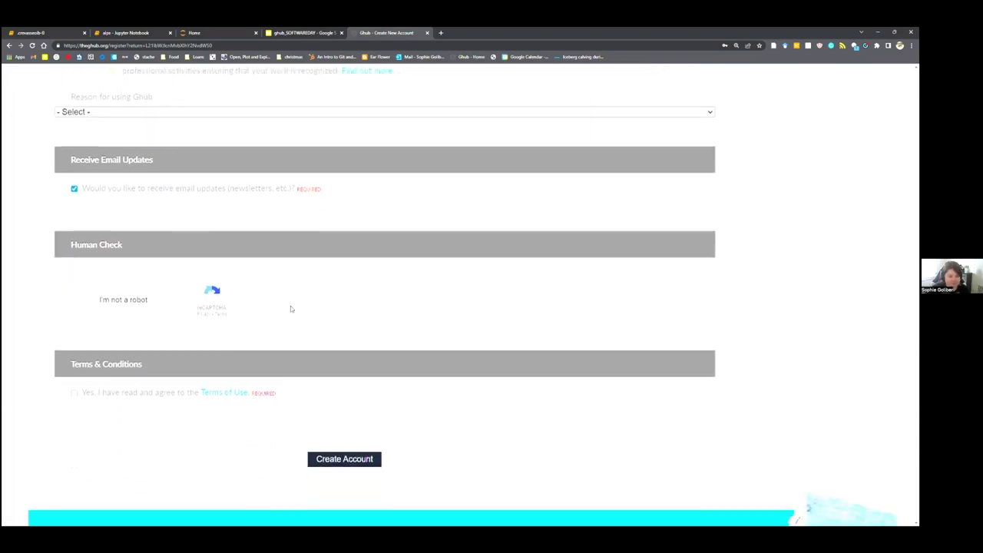
scroll(316, 282, "up", 1)
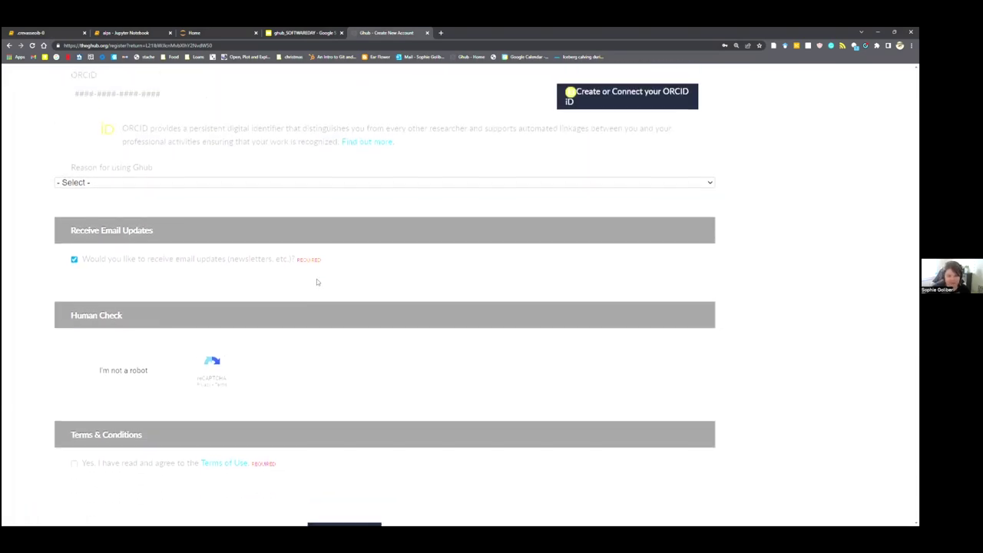
scroll(604, 302, "up", 15)
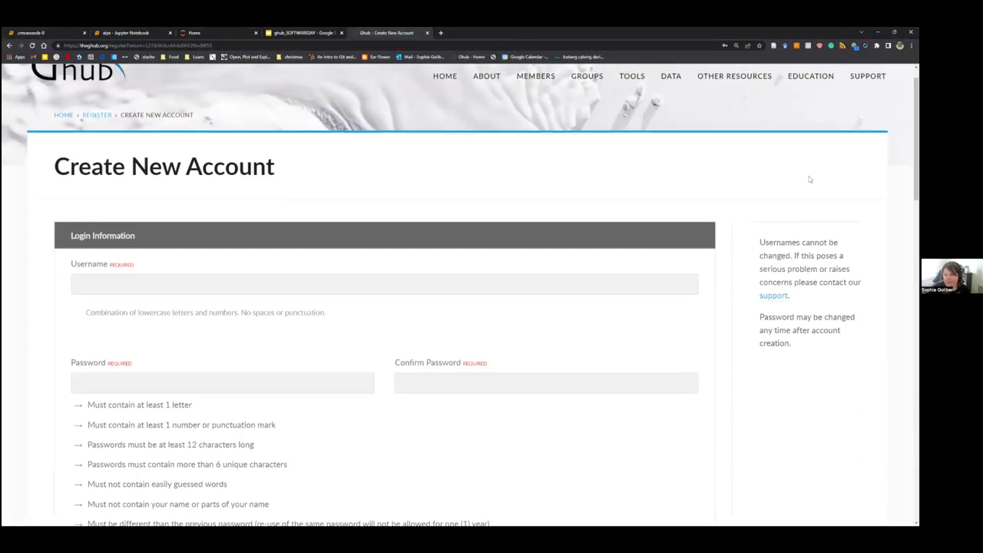
Step: Return to the Ghub login page, fill in the saved account password and sign in
scroll(808, 179, "up", 1)
left_click(878, 83)
left_click(457, 389)
left_click(419, 411)
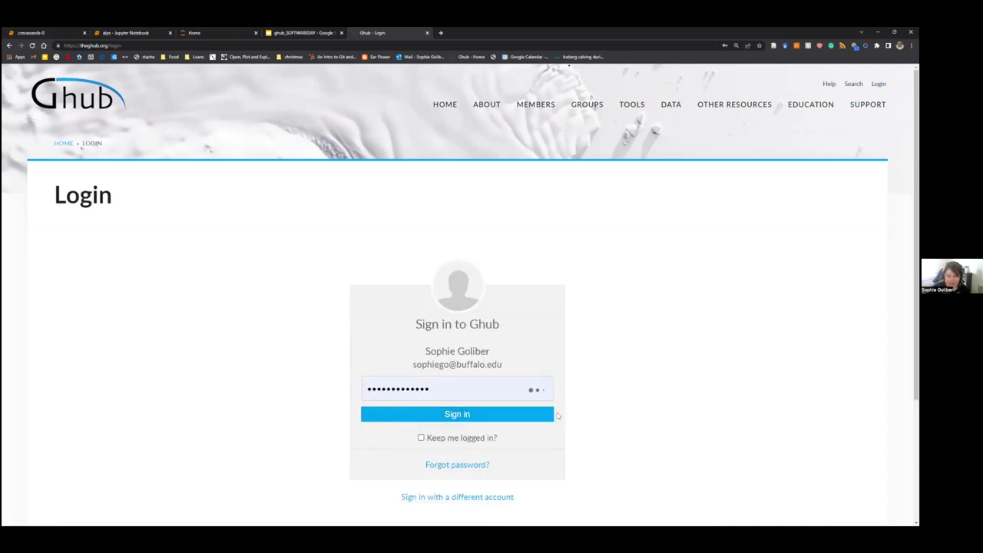
left_click(551, 415)
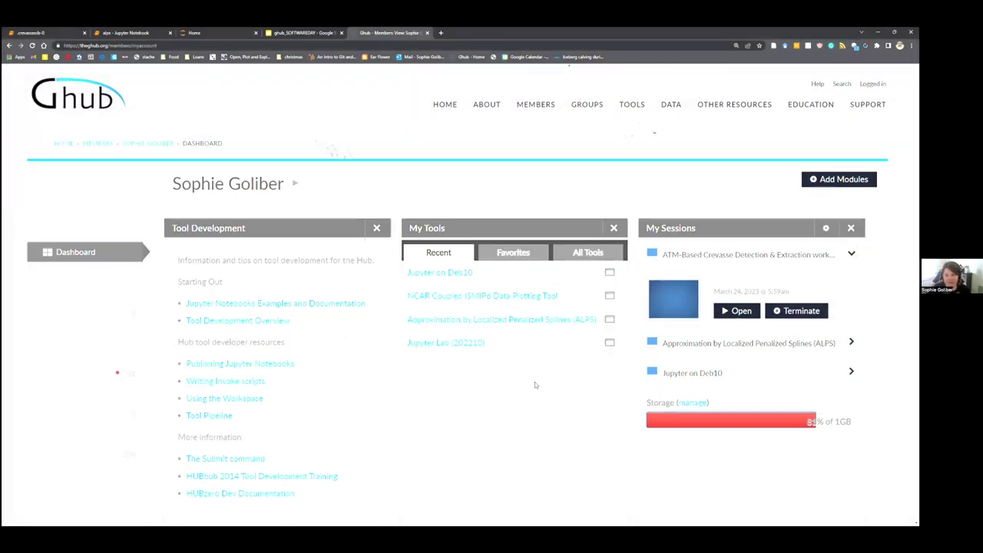
Step: Look over the member dashboard's modules, open the dialog for adding modules and browse the available ones
scroll(535, 381, "down", 1)
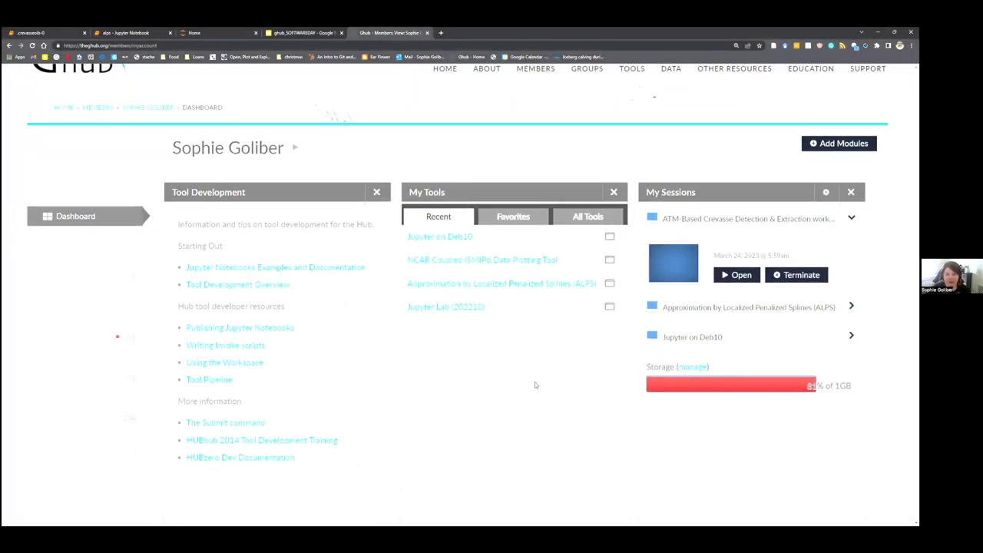
scroll(441, 381, "down", 3)
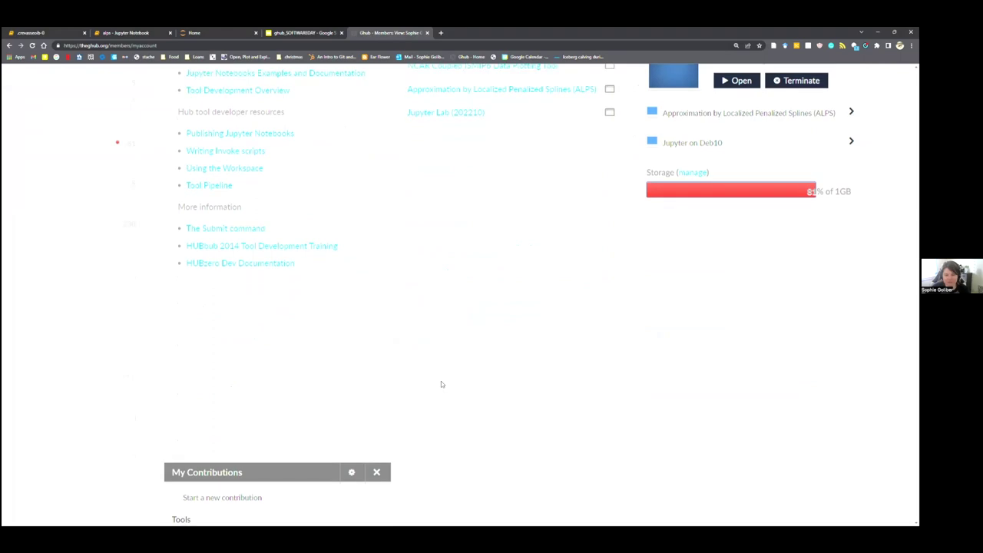
scroll(440, 381, "up", 2)
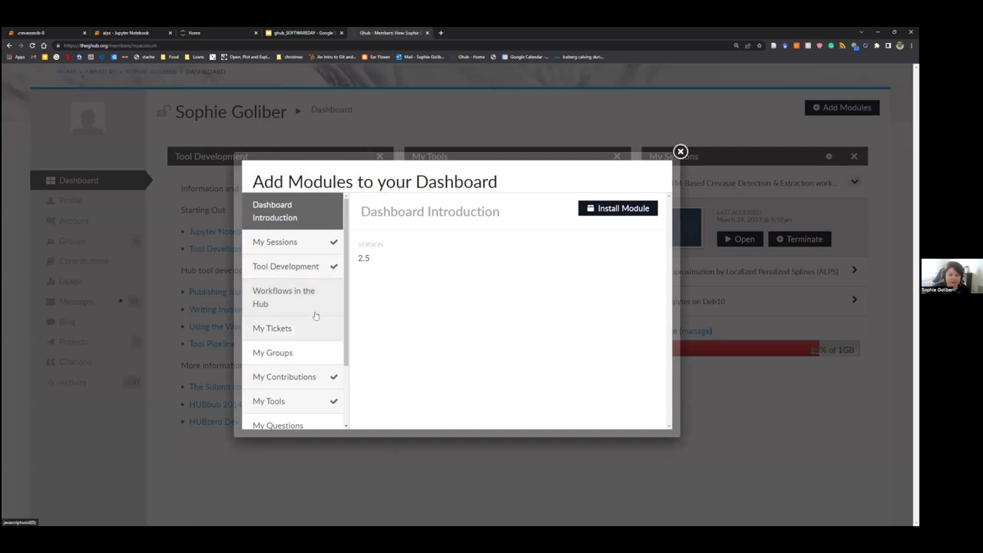
scroll(314, 311, "down", 1)
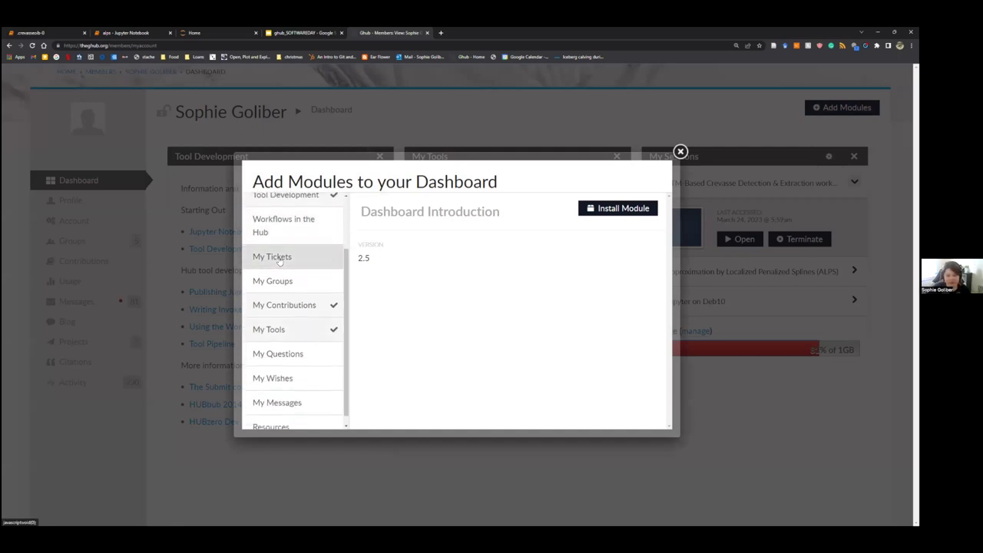
Step: Finish browsing the available modules, close the module dialog and look over the dashboard down to My Contributions
scroll(280, 261, "down", 1)
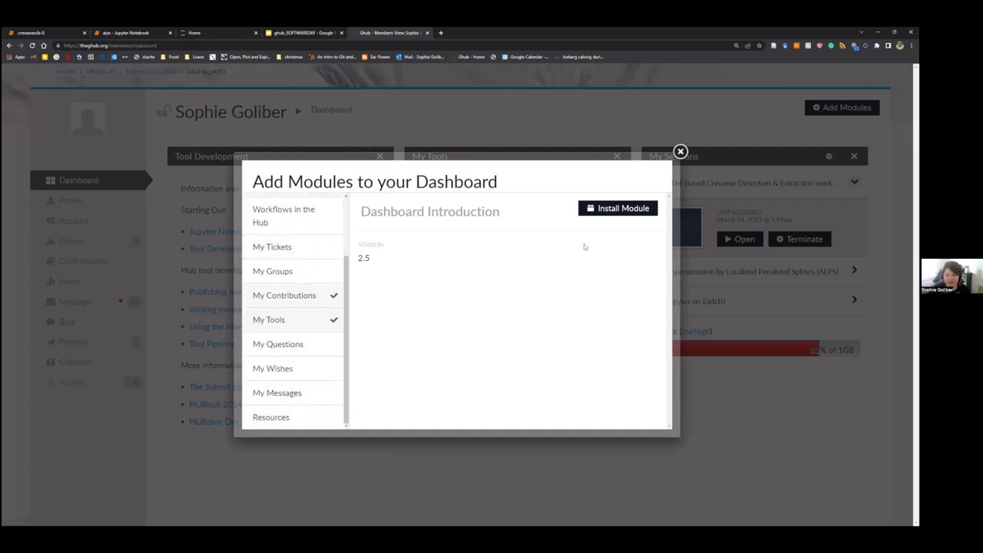
left_click(680, 151)
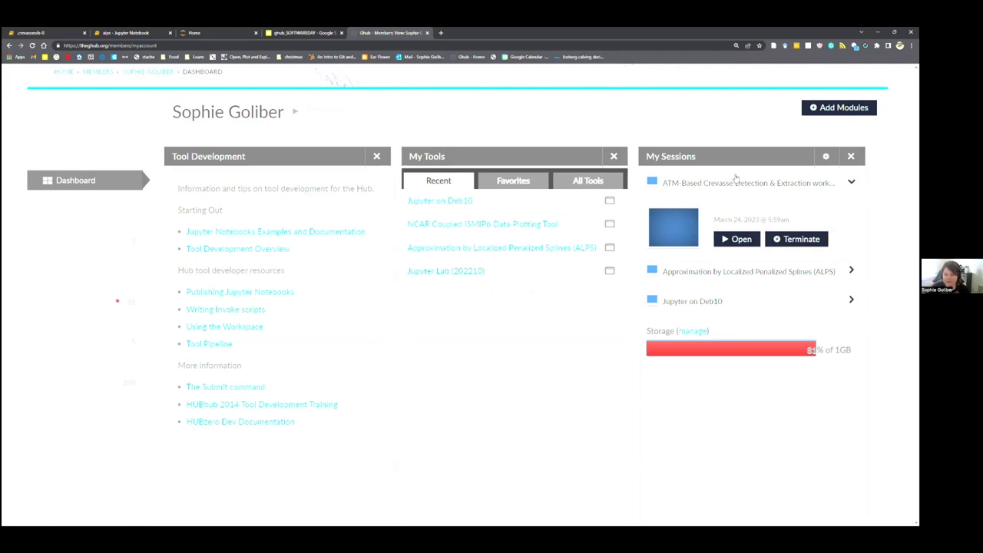
scroll(651, 191, "down", 1)
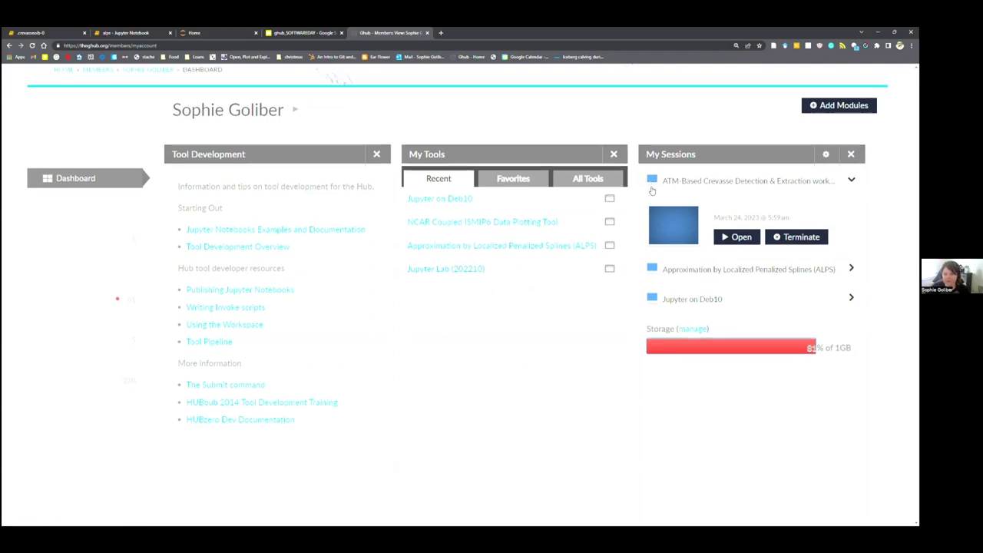
scroll(651, 190, "down", 5)
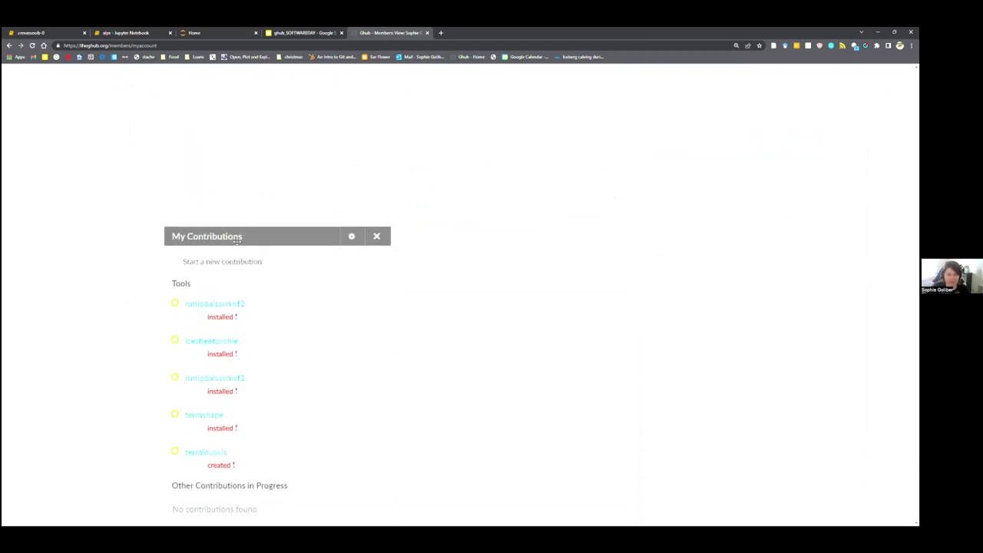
scroll(345, 387, "up", 2)
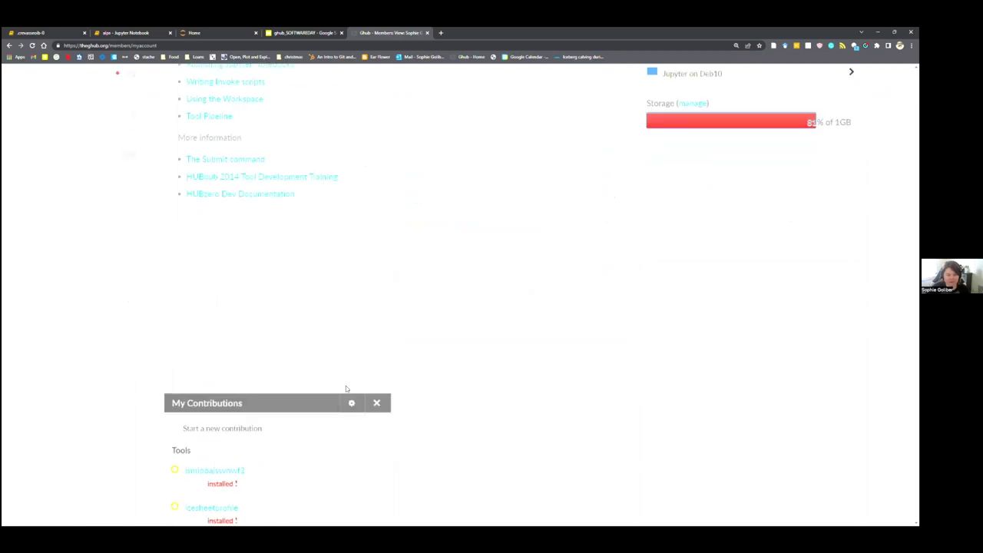
scroll(346, 388, "up", 4)
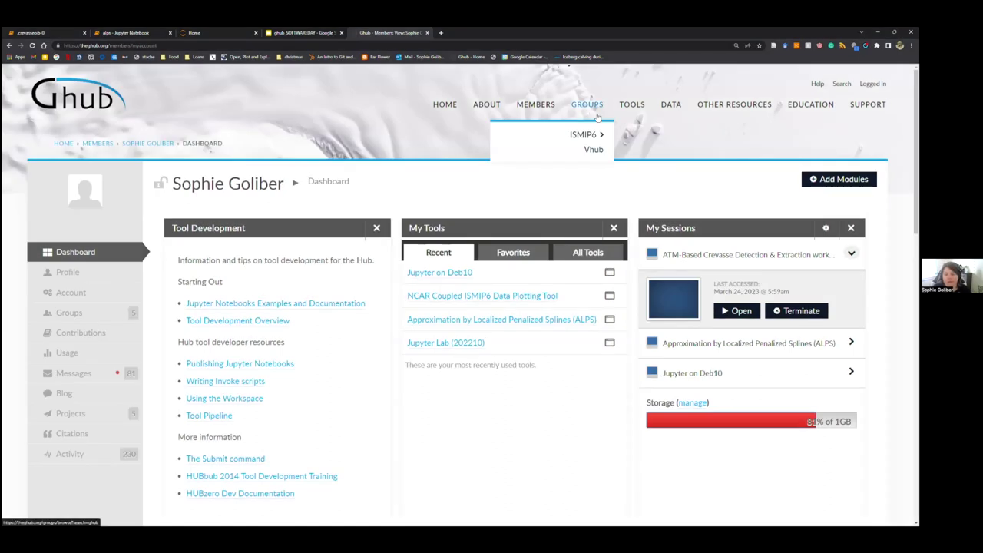
Step: Open Ghub's Browse Tools listing and go to the ATM-Based Crevasse Detection and Extraction Workflow page
mouse_move(631, 109)
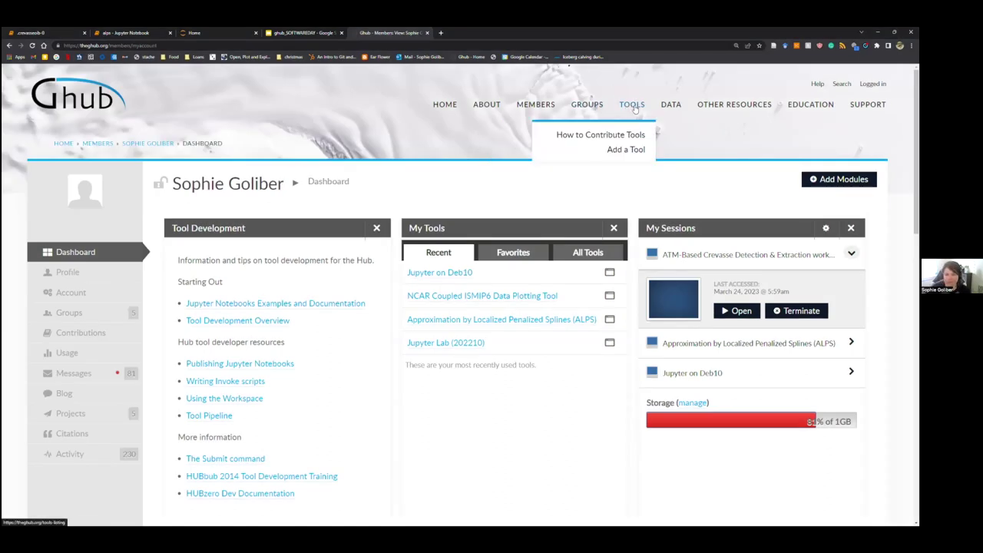
left_click(634, 107)
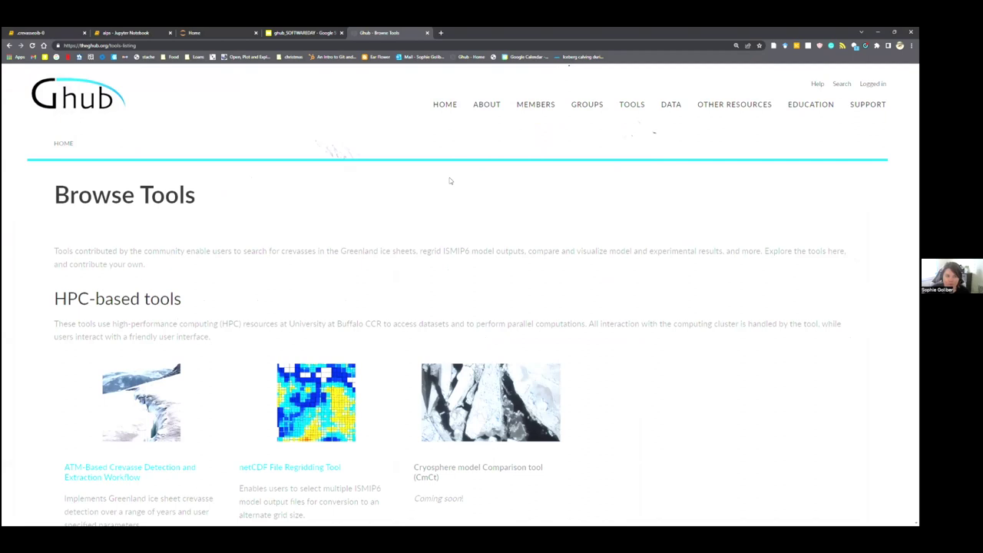
scroll(411, 179, "down", 2)
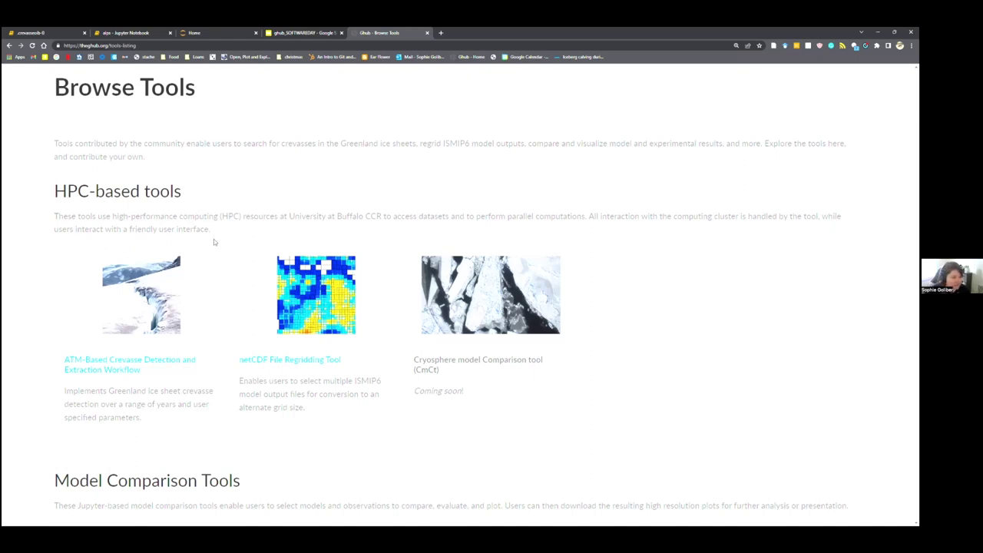
left_click(122, 364)
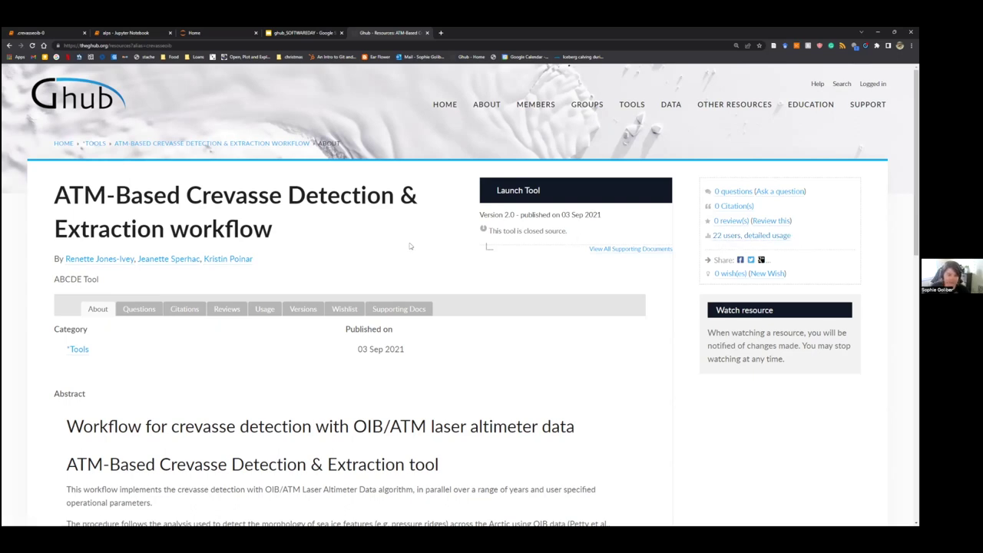
Step: Examine the crevasse detection tool's abstract, references, tags and recommended citation
scroll(410, 245, "down", 1)
scroll(205, 239, "down", 3)
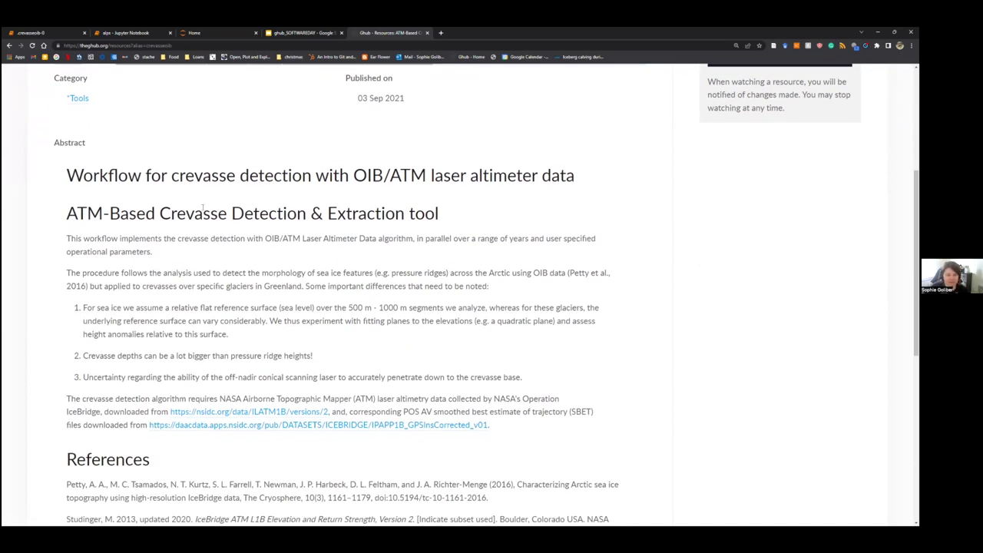
scroll(162, 234, "down", 2)
scroll(161, 343, "down", 1)
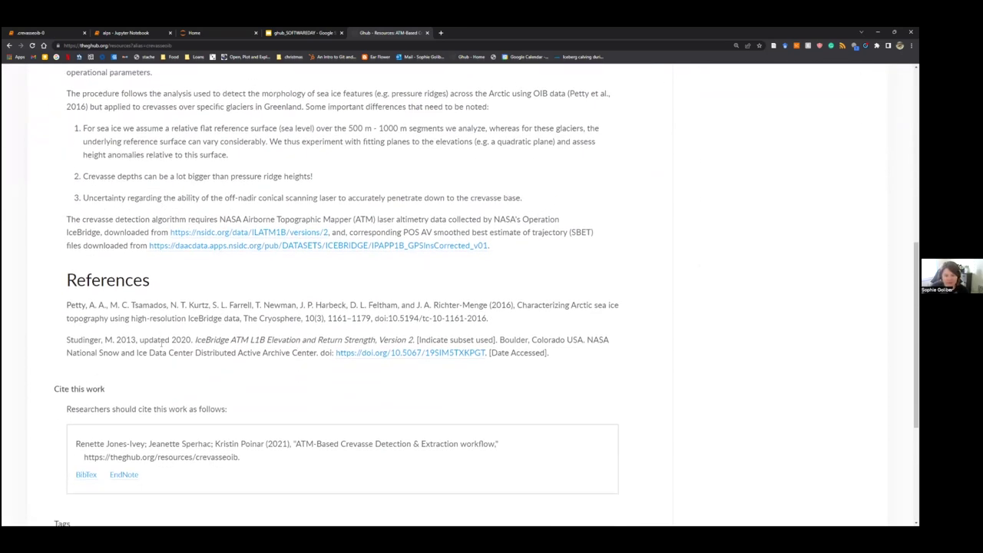
scroll(165, 343, "down", 3)
left_click_drag(252, 351, 65, 335)
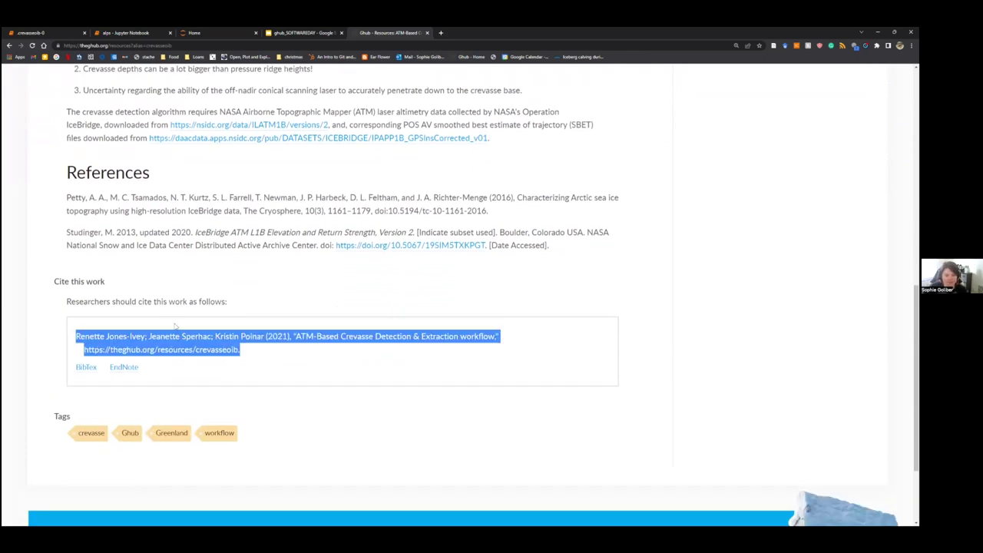
left_click(250, 361)
scroll(261, 355, "up", 10)
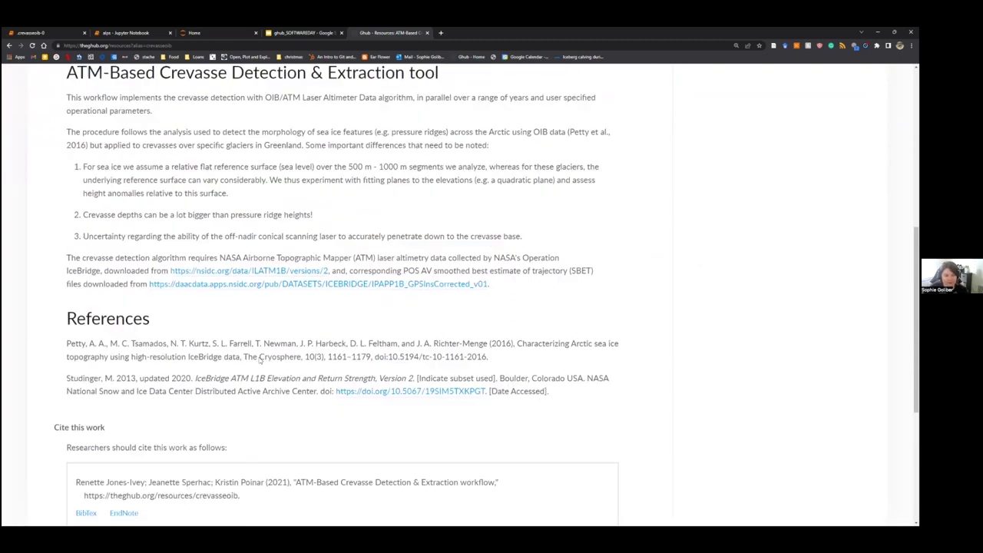
scroll(206, 205, "up", 2)
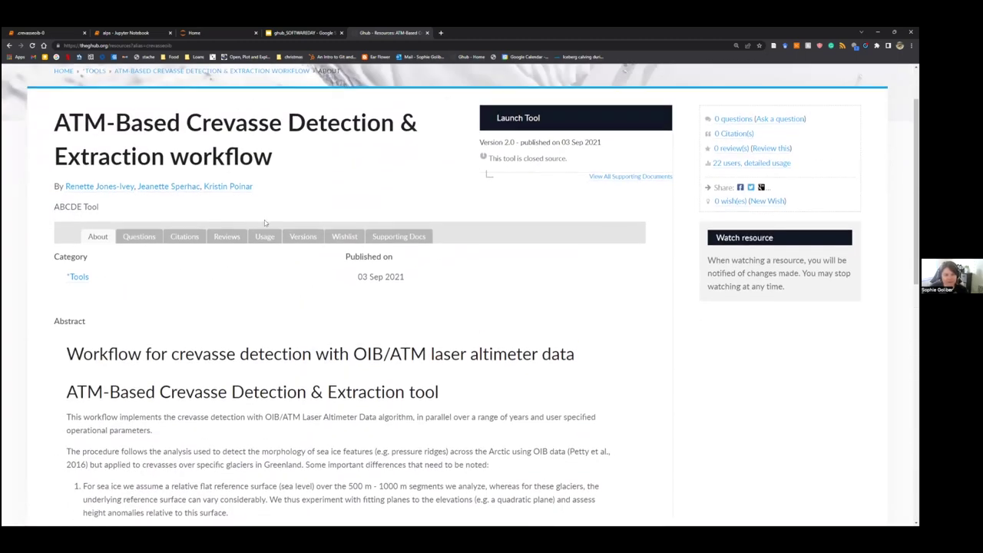
Step: Look through the tool's questions, versions, wishlist and supporting documents, and return to its About information
left_click(139, 237)
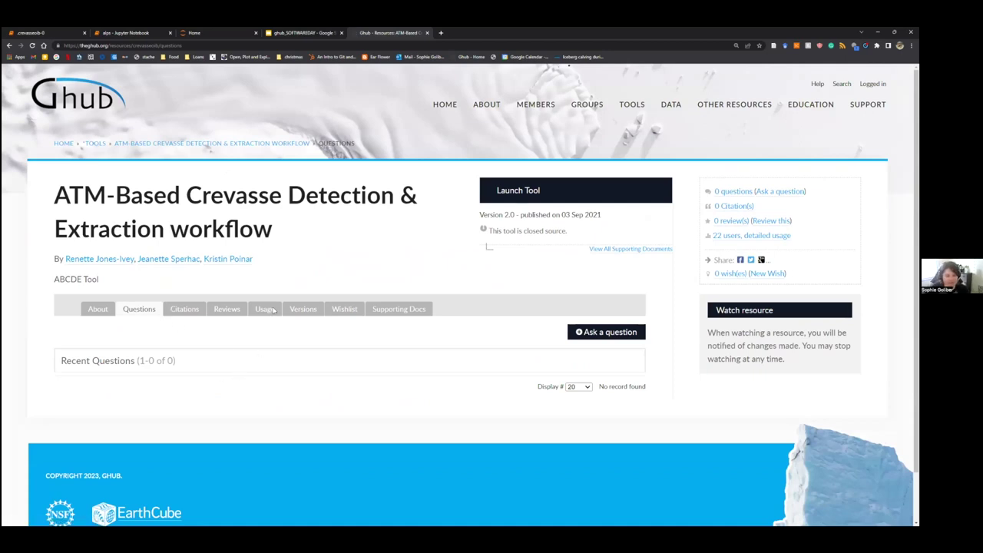
left_click(310, 311)
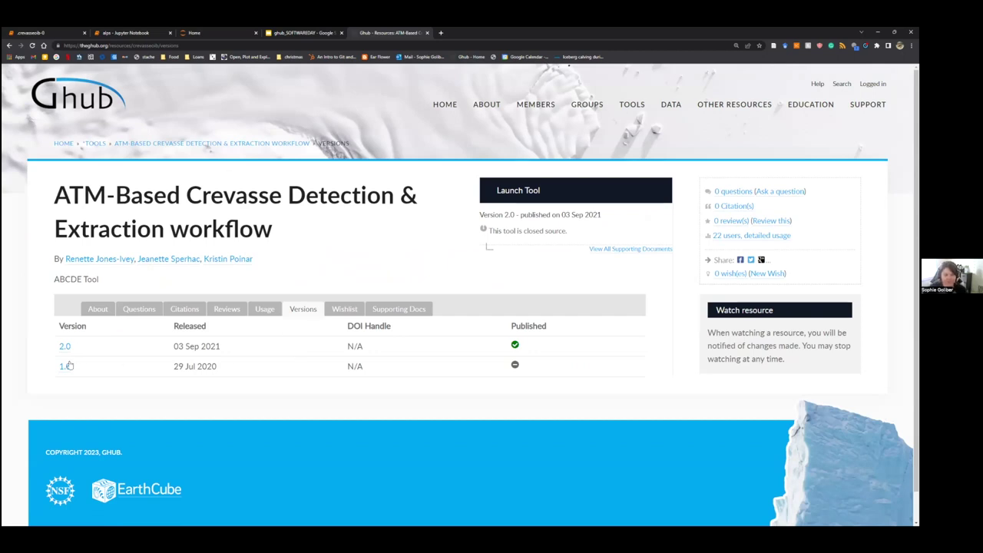
left_click(345, 310)
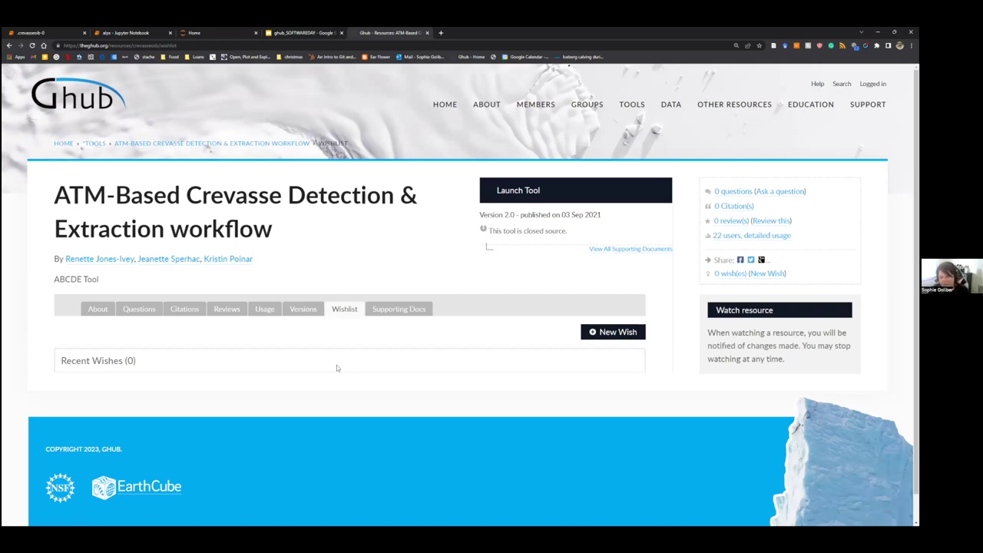
left_click(398, 309)
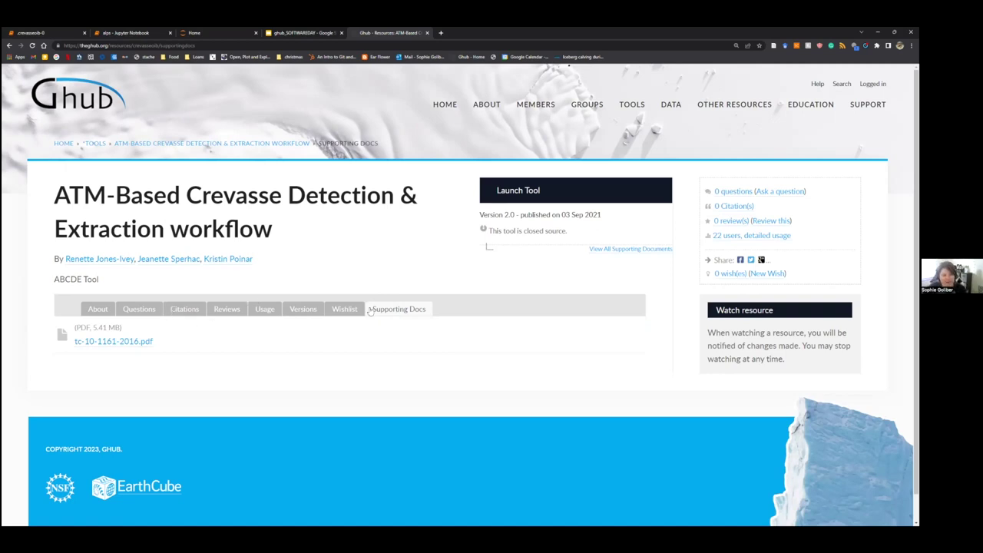
left_click(97, 309)
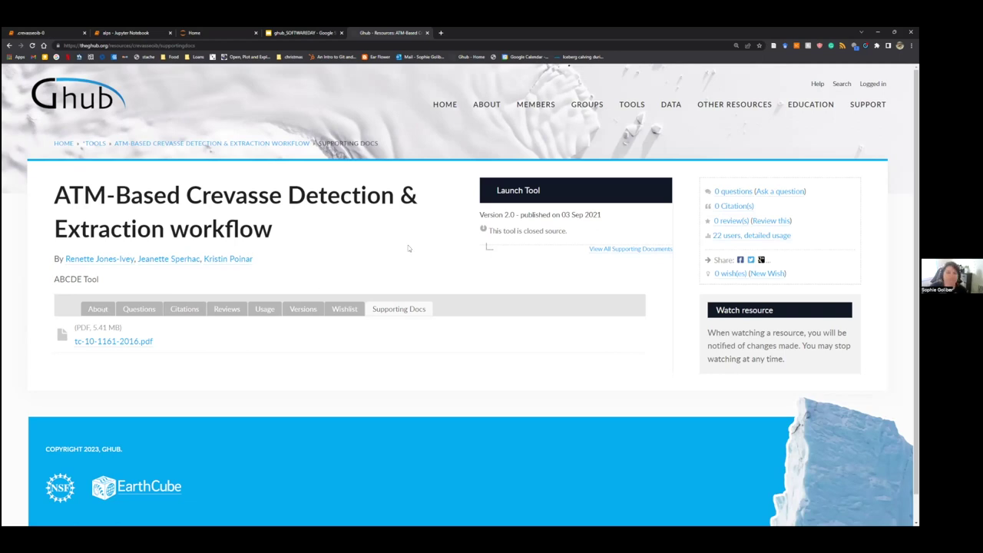
scroll(398, 242, "down", 1)
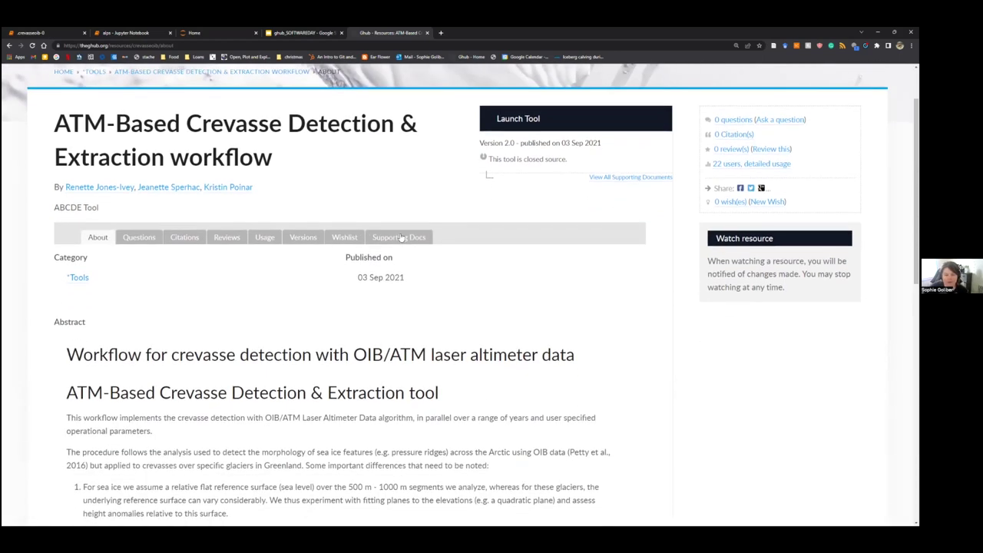
scroll(398, 243, "up", 1)
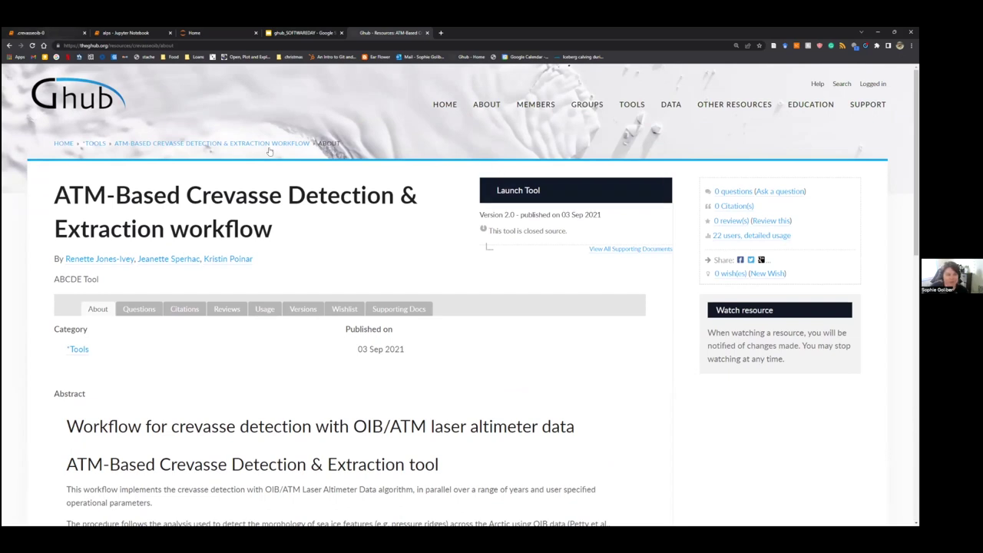
Step: Bring up the crevasseoib tool's notebook and review its overview, users guide and workflow parameter forms
left_click(575, 189)
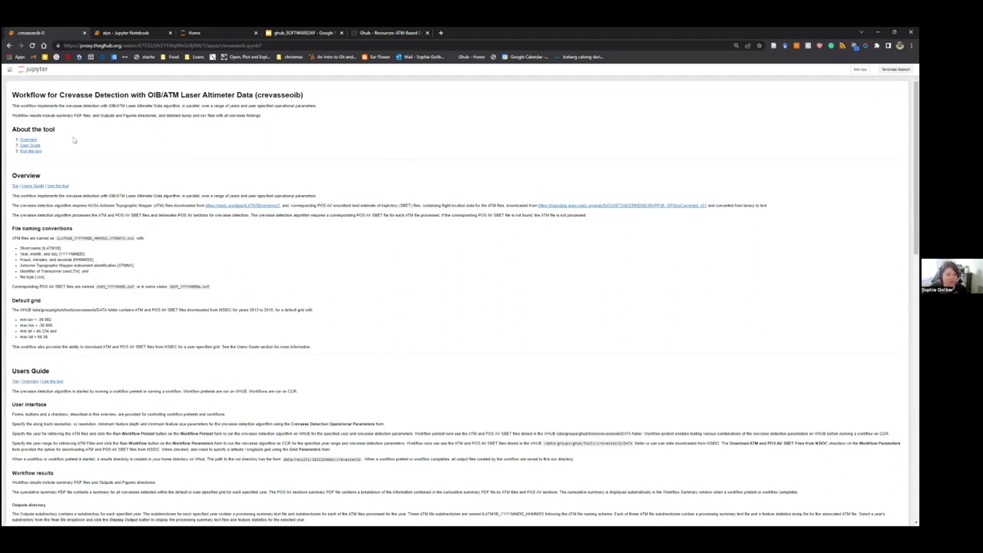
scroll(77, 237, "down", 5)
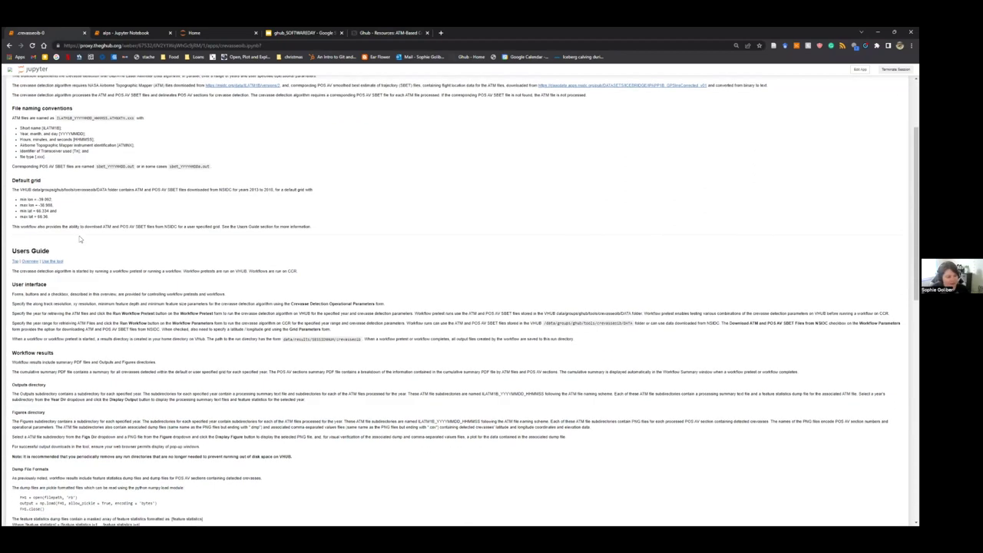
scroll(79, 238, "down", 4)
scroll(79, 238, "down", 7)
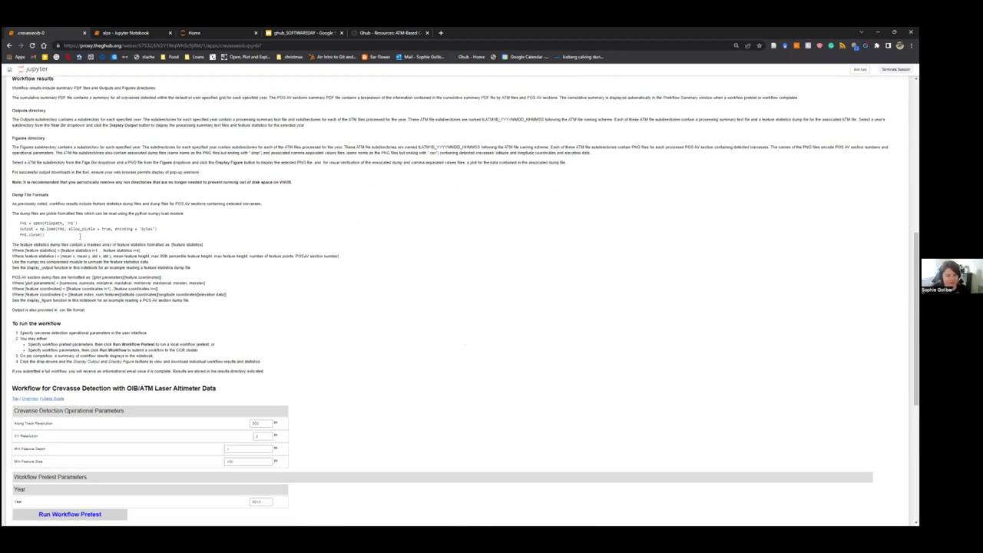
scroll(80, 239, "down", 6)
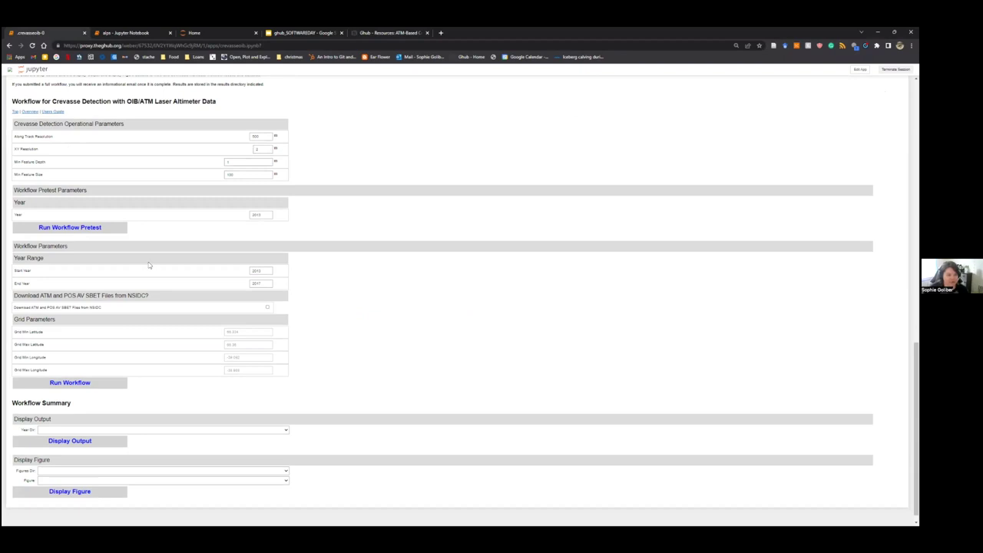
Step: Run the full crevasse detection workflow with its preset 2013 to 2017 year range and check the progress output against the parameters and guide
scroll(169, 308, "down", 1)
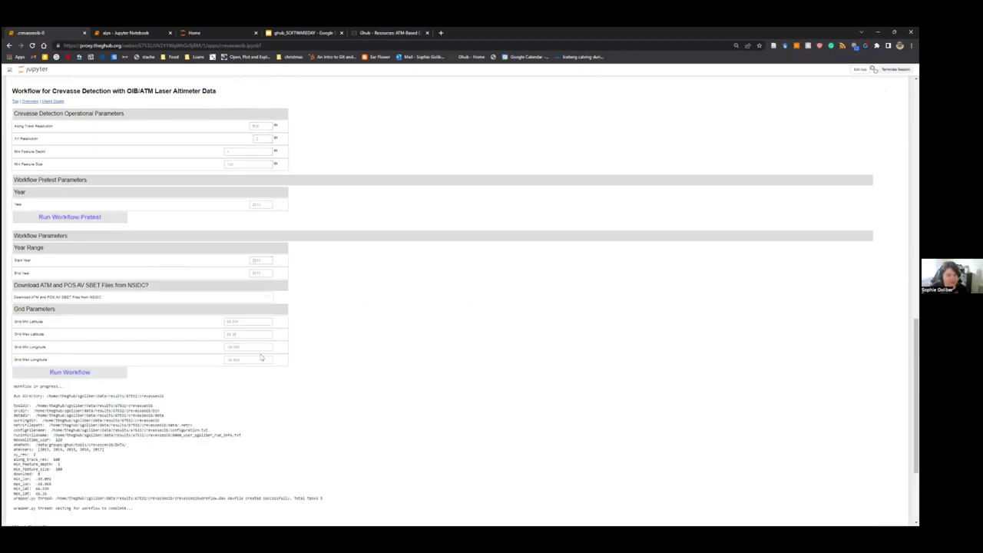
scroll(197, 382, "down", 2)
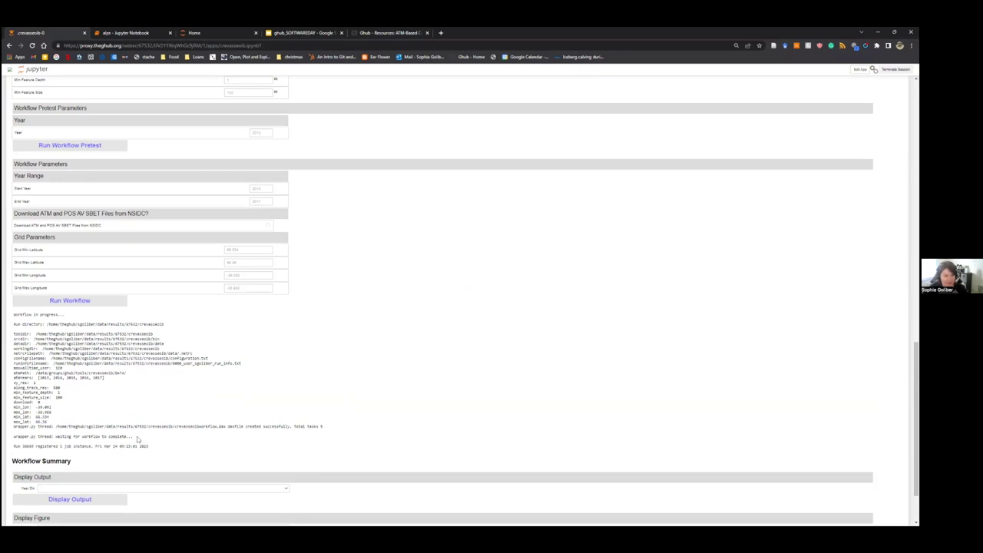
scroll(137, 436, "down", 2)
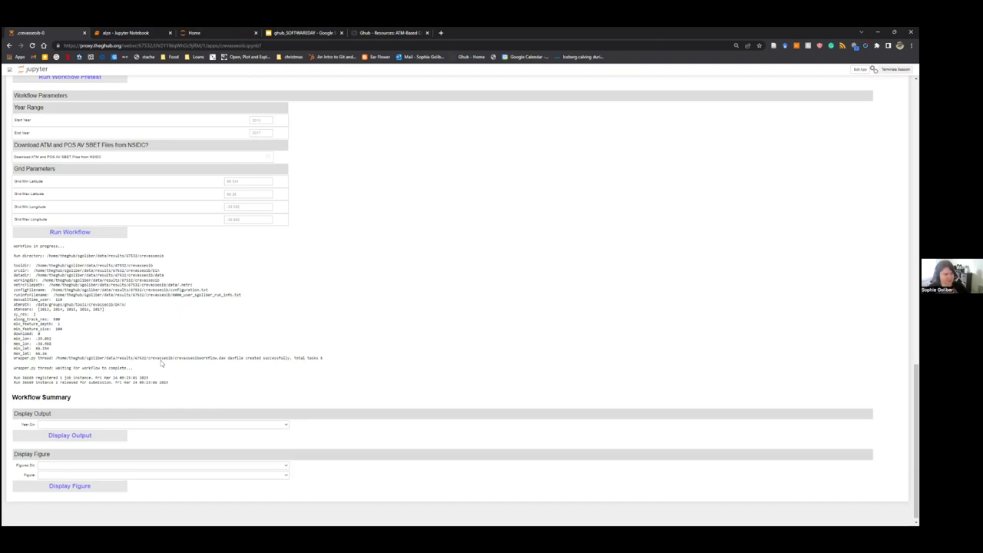
scroll(176, 356, "up", 2)
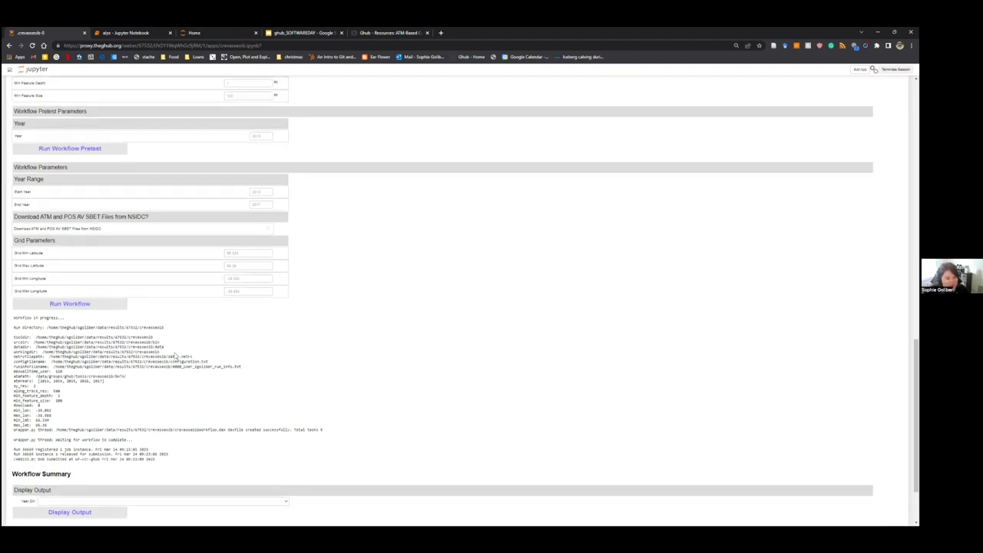
scroll(296, 311, "up", 7)
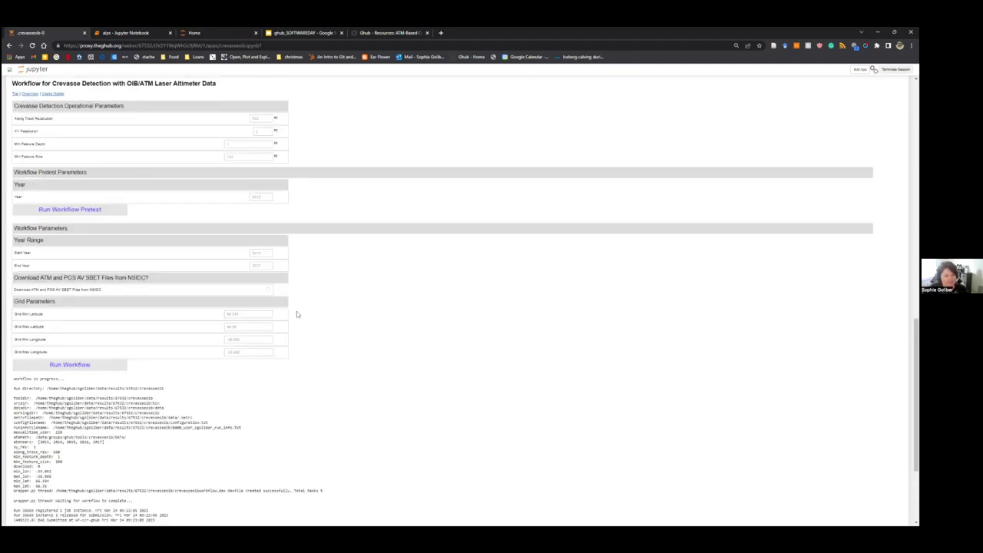
scroll(296, 311, "down", 6)
scroll(297, 313, "down", 2)
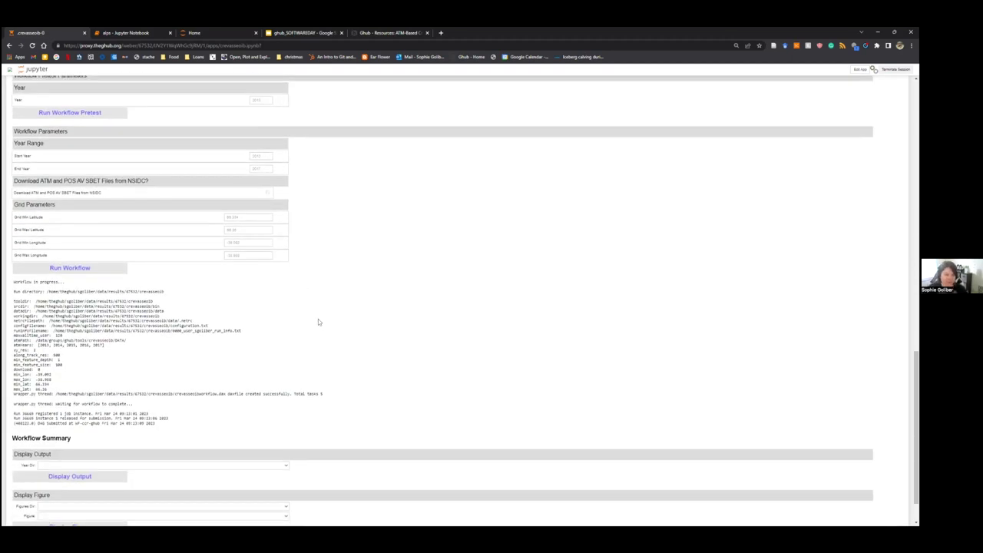
scroll(325, 316, "up", 7)
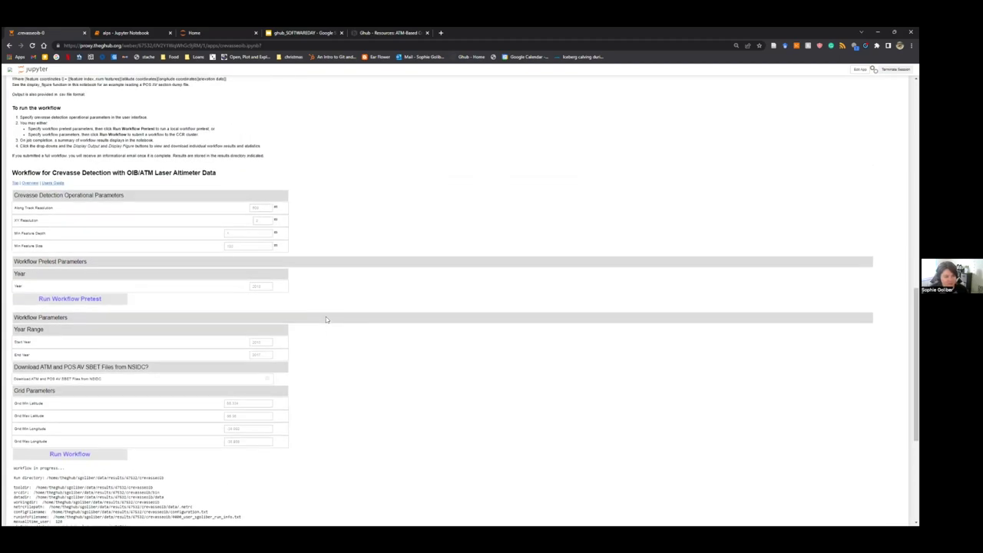
scroll(332, 311, "up", 8)
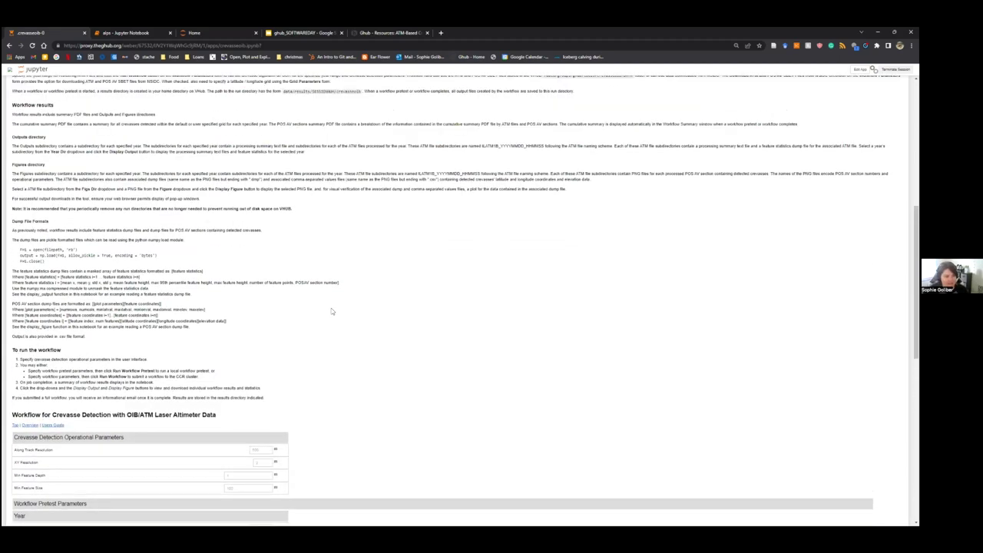
scroll(331, 310, "up", 6)
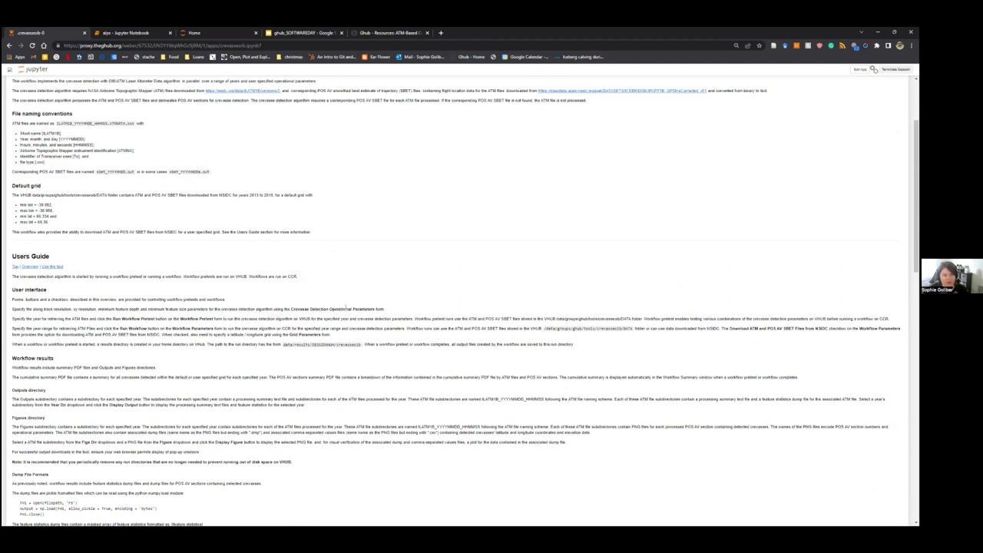
Step: Open the crevasseoib app in its editable notebook view, enlarge the page, and review the documentation and Python code cells
left_click(859, 69)
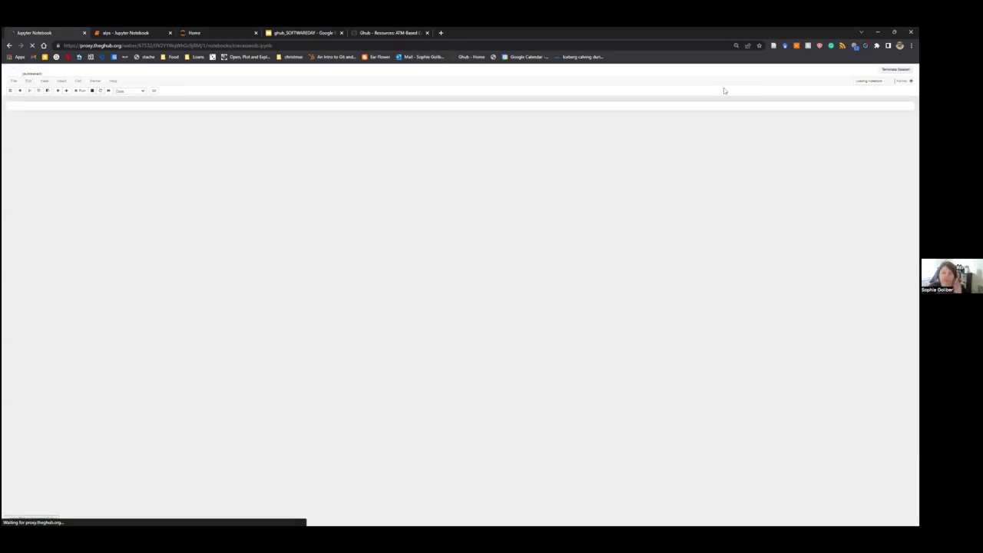
key("ctrl+plus")
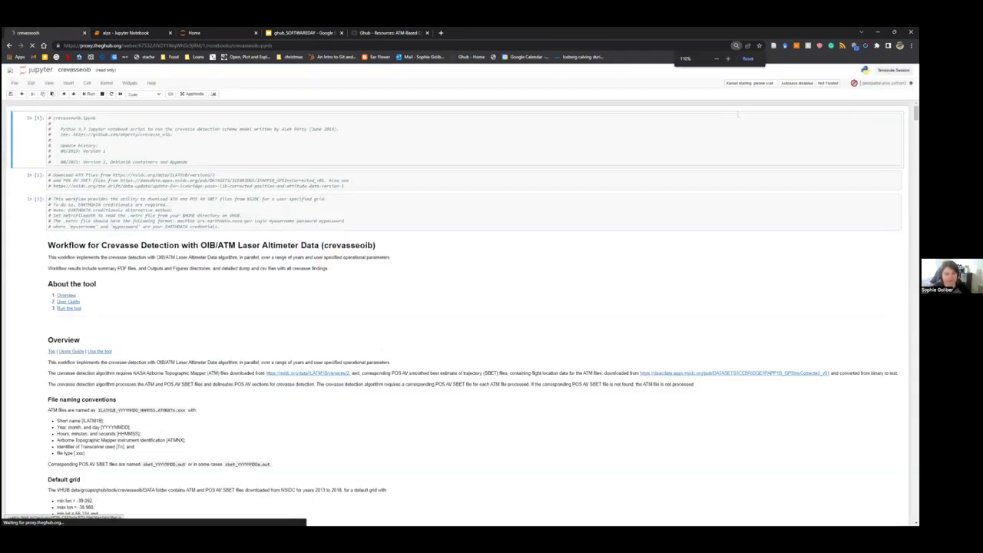
key("ctrl+plus")
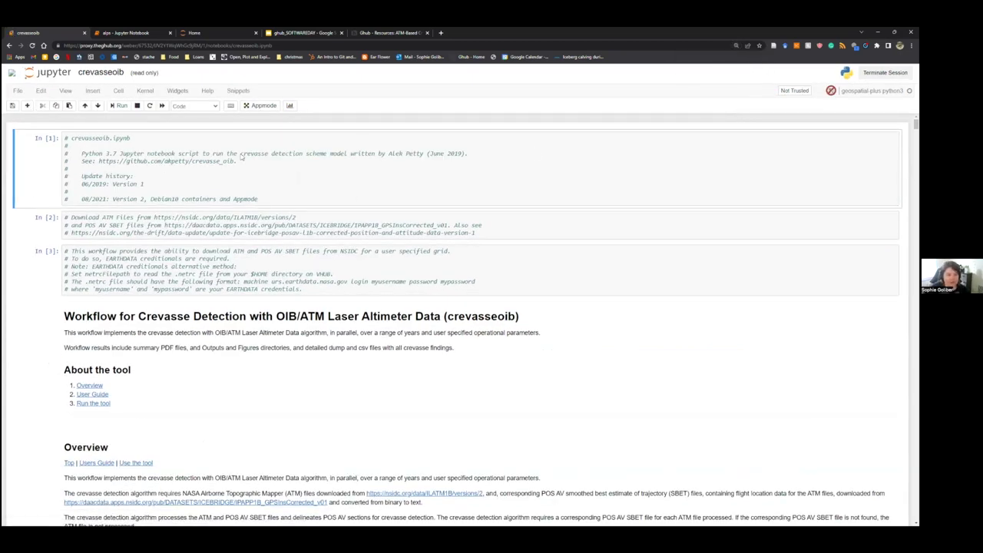
scroll(218, 168, "down", 1)
scroll(219, 165, "down", 7)
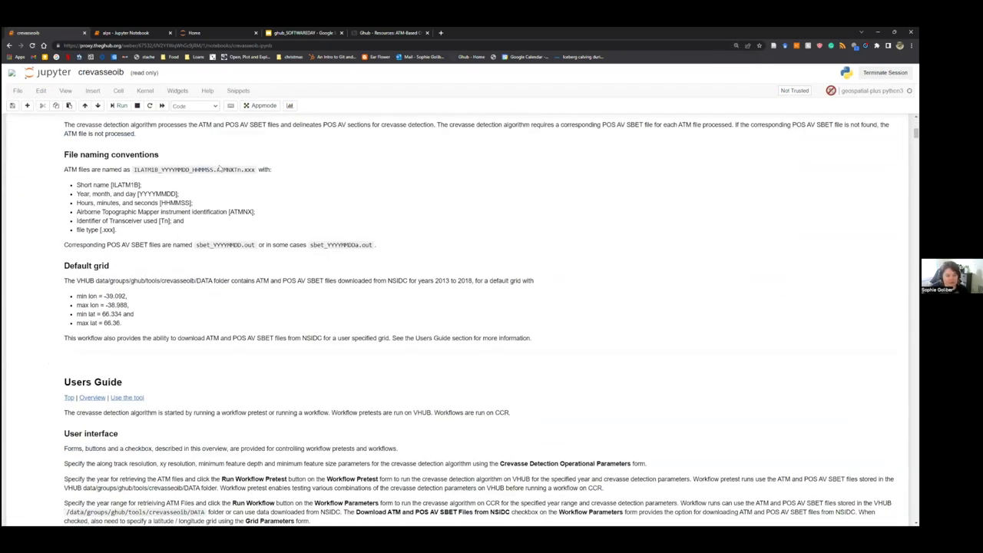
scroll(219, 165, "down", 10)
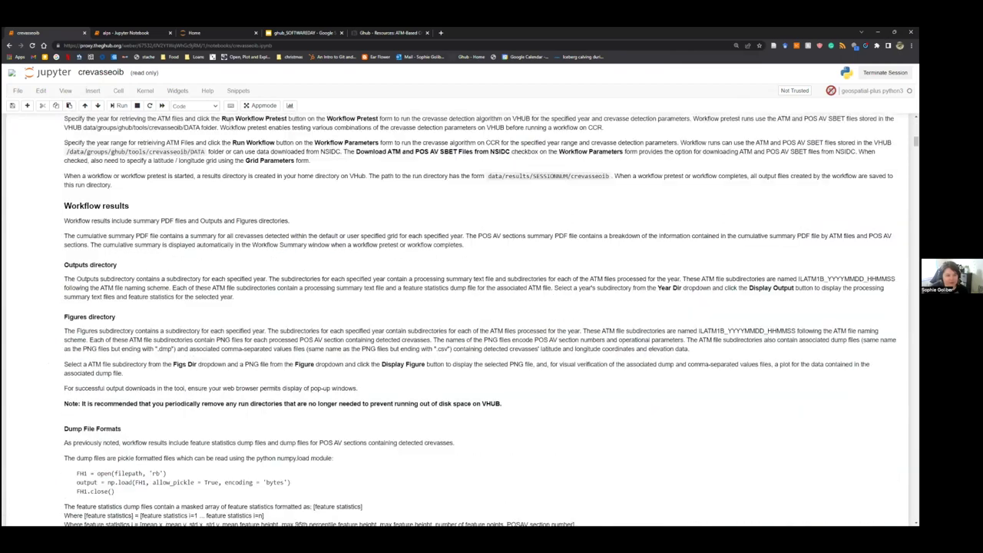
scroll(227, 317, "down", 15)
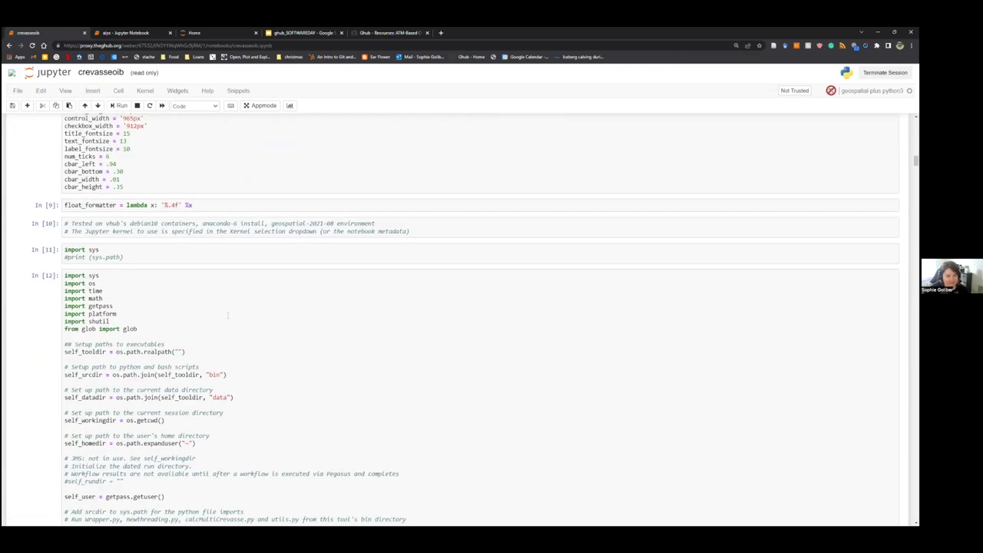
scroll(226, 315, "down", 15)
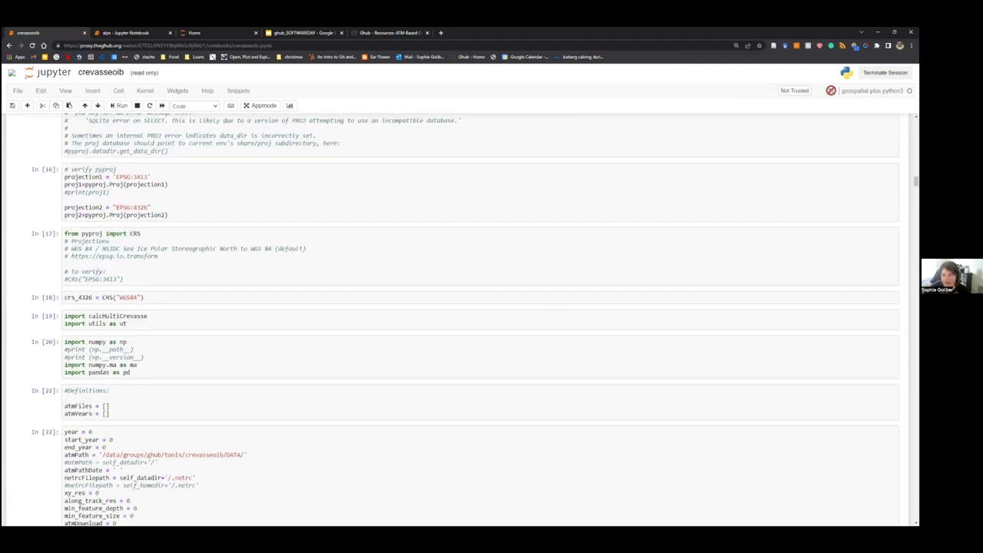
scroll(461, 318, "up", 20)
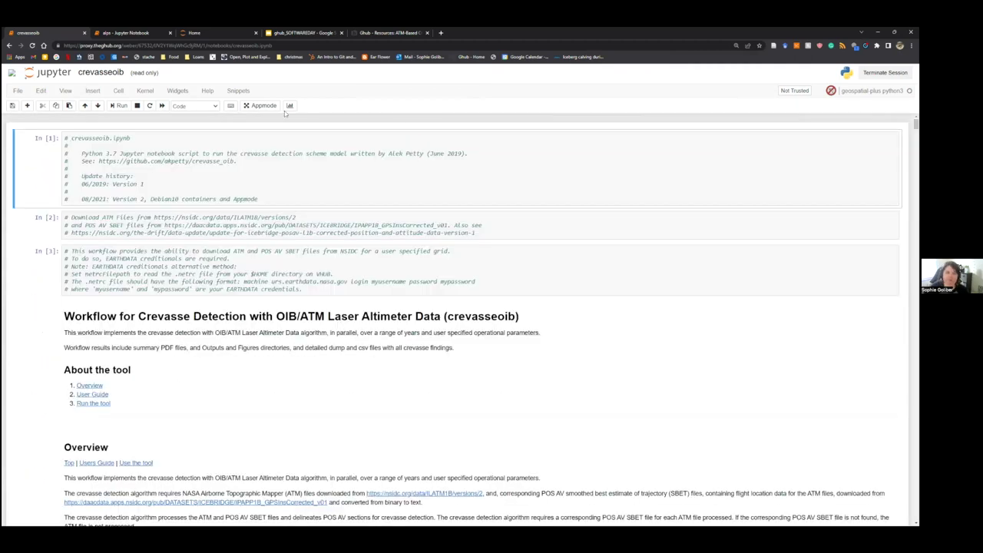
Step: Return the crevasseoib notebook to its app view and terminate the tool session
left_click(261, 105)
left_click(495, 87)
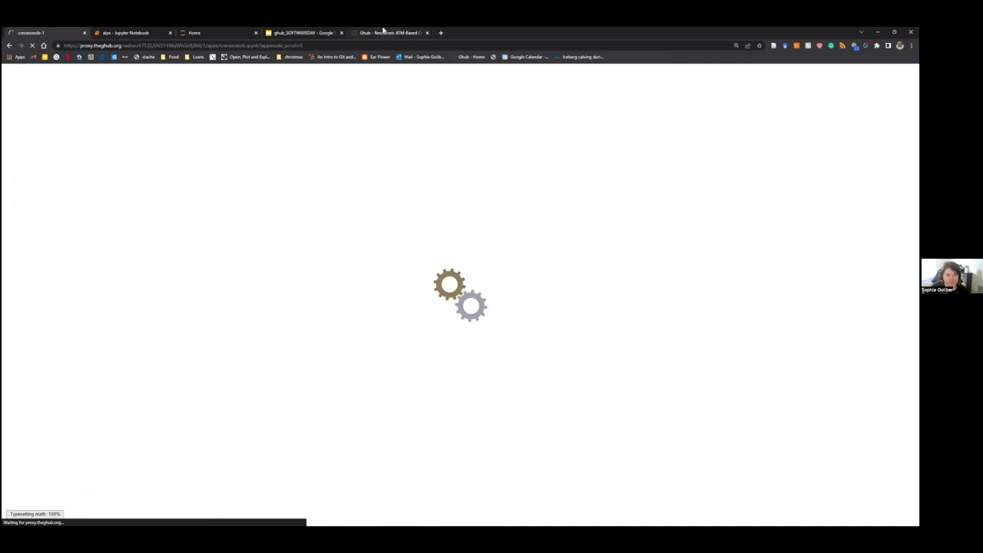
scroll(548, 125, "up", 5)
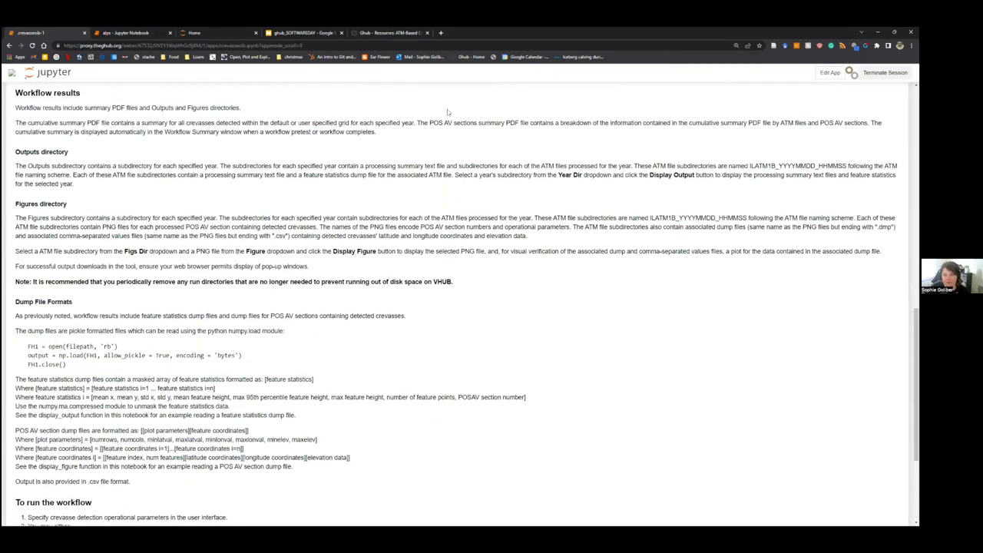
scroll(447, 109, "up", 10)
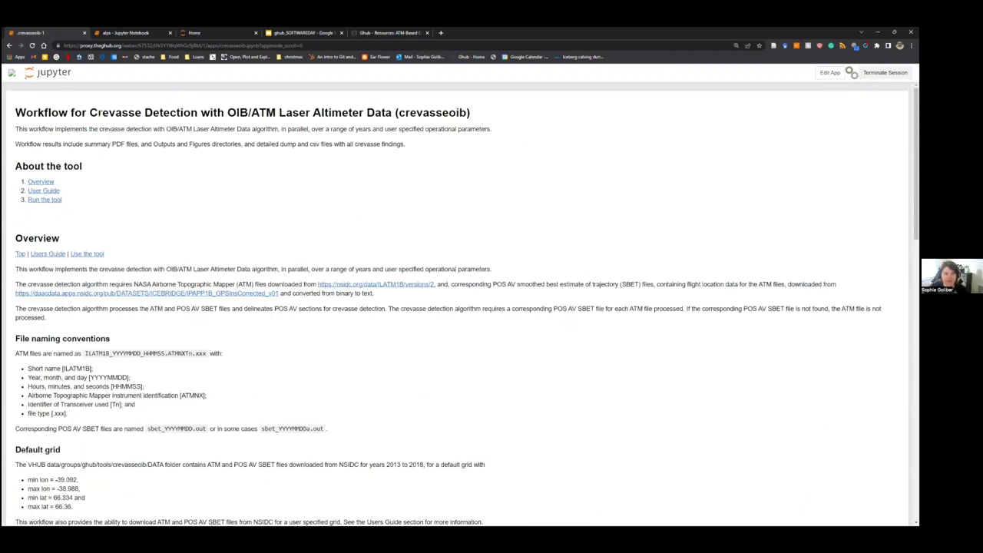
left_click(830, 73)
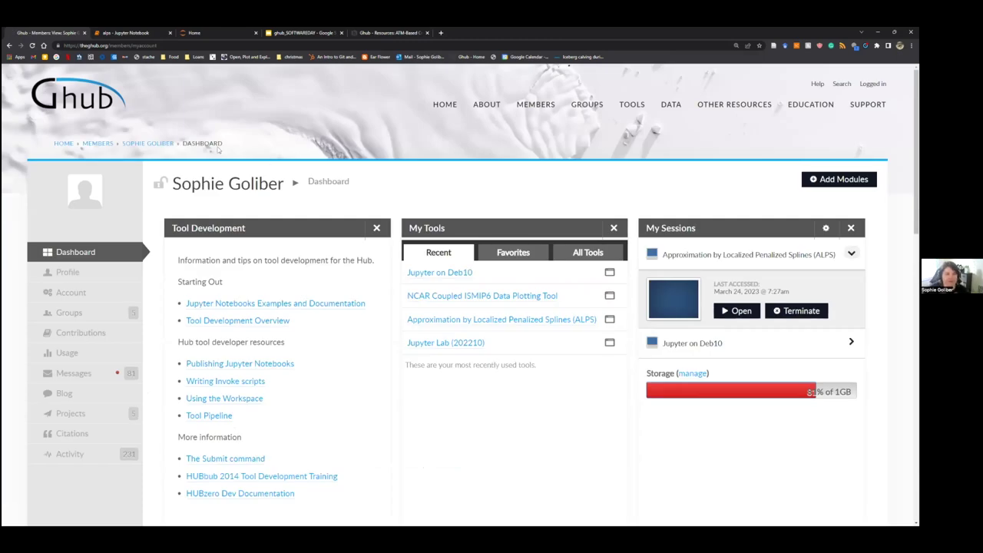
Step: Go from the crevasse detection resource page to Ghub's tool listing and browse the HPC-based, model comparison and approximation tools
left_click(375, 31)
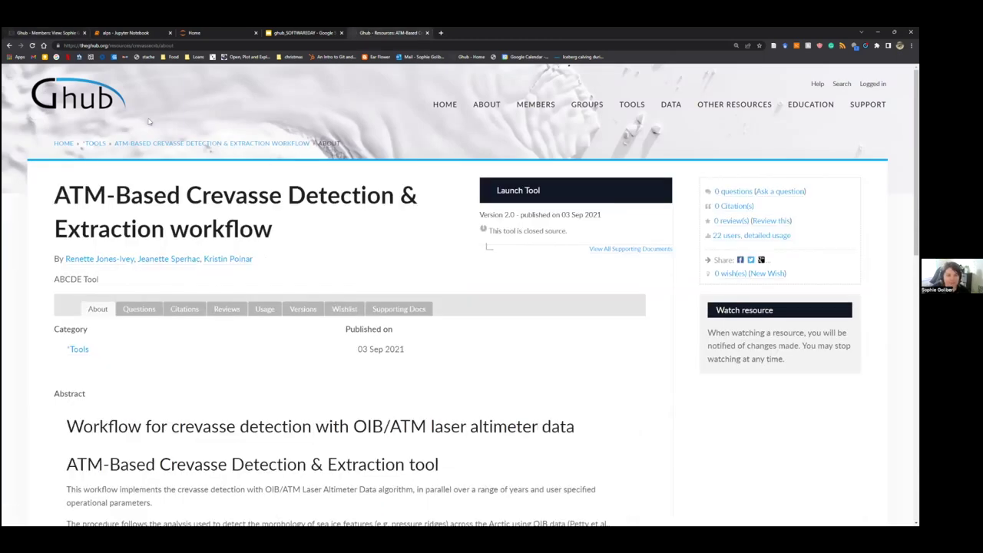
left_click(632, 108)
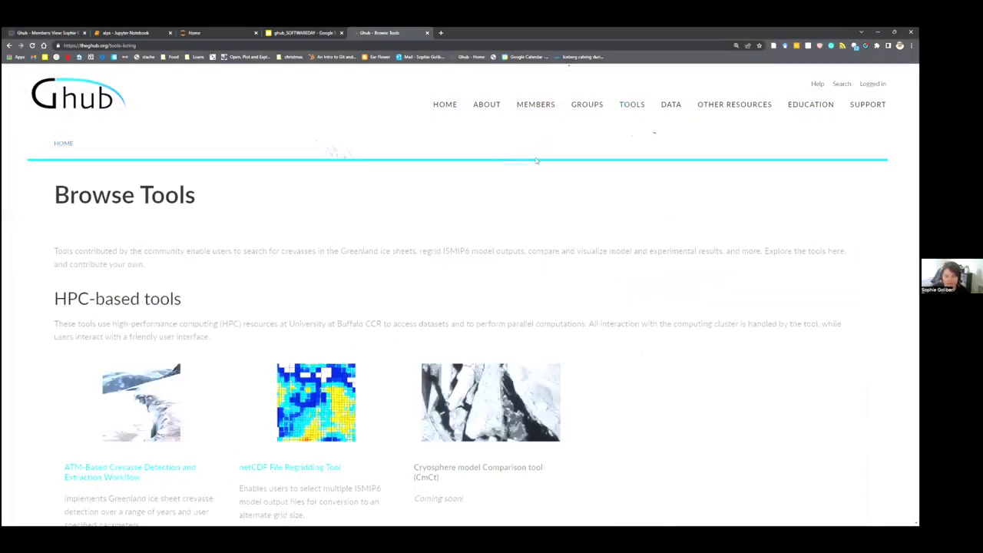
scroll(536, 160, "down", 3)
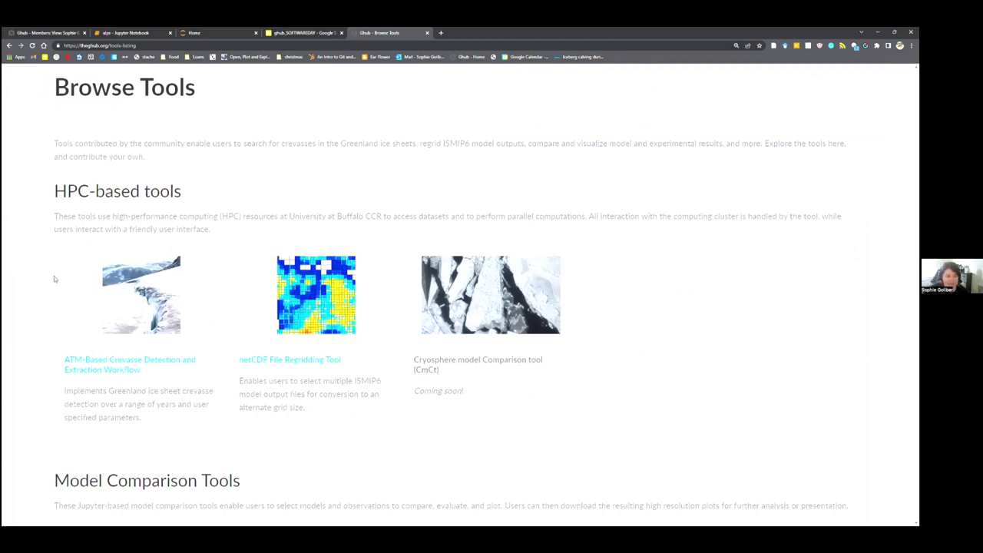
scroll(54, 279, "down", 10)
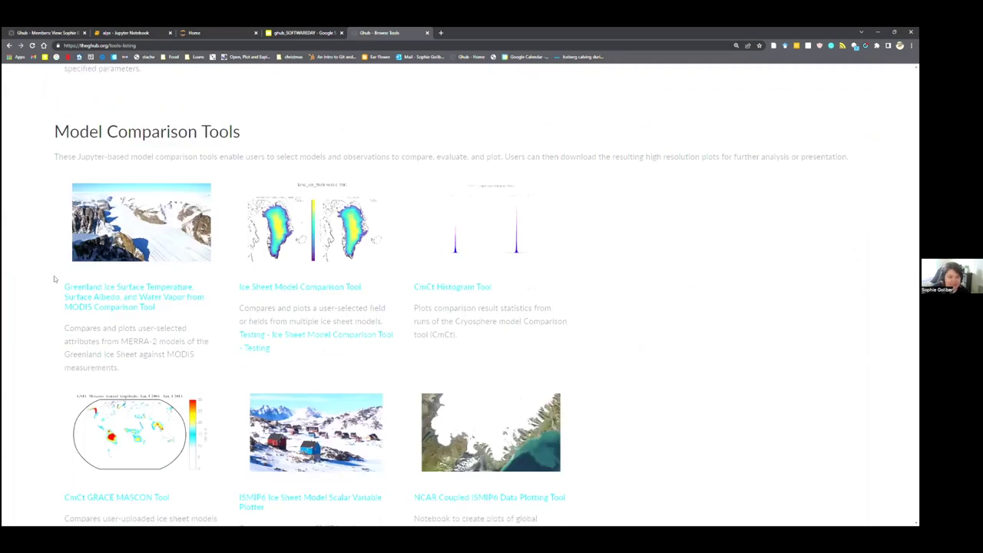
scroll(53, 279, "down", 4)
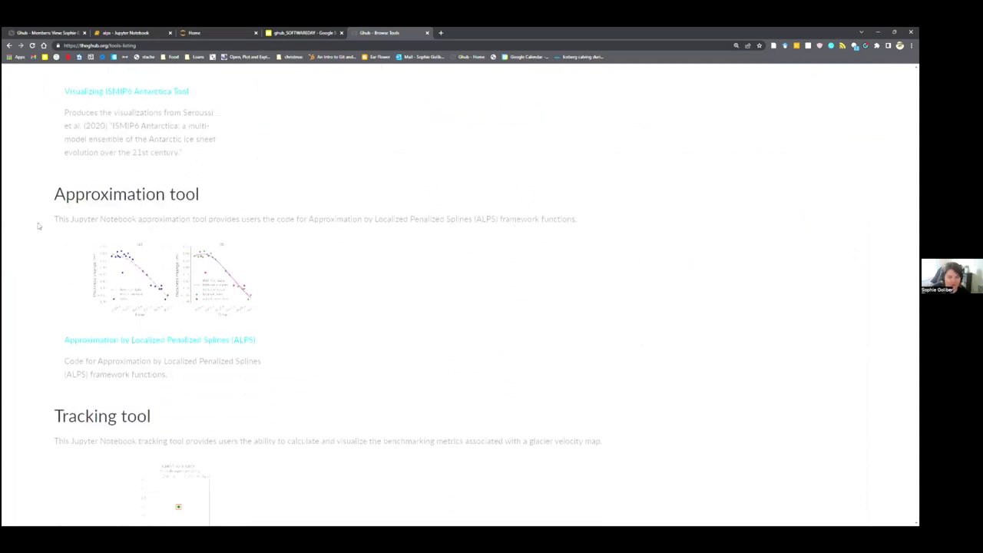
Step: Open the Approximation by Localized Penalized Splines (ALPS) resource page and review its abstract, reference and citation
left_click_drag(52, 219, 296, 221)
left_click(312, 232)
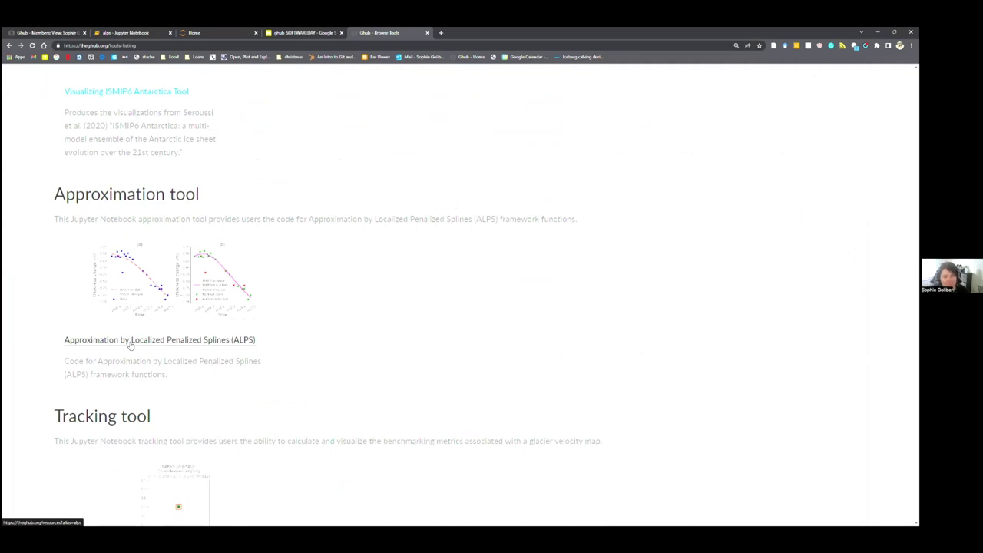
scroll(327, 341, "down", 1)
scroll(328, 341, "down", 2)
scroll(327, 341, "up", 1)
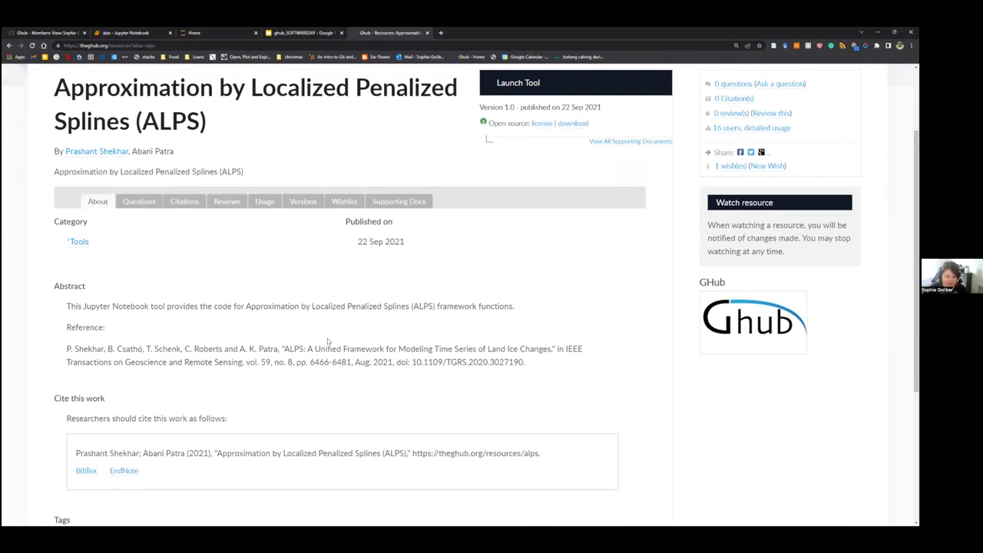
scroll(327, 341, "up", 1)
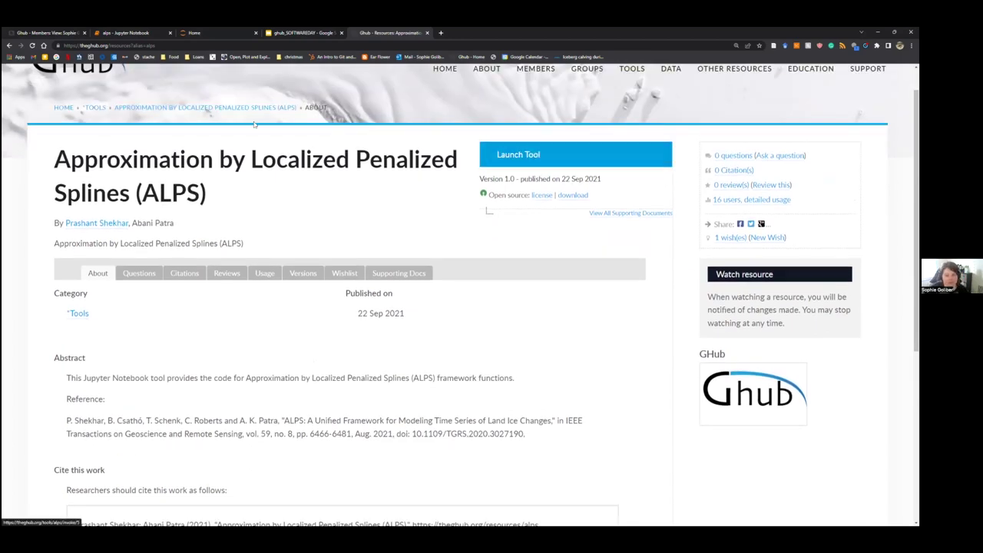
Step: Switch to the alps notebook, look over its introduction, and restart the kernel and run all cells to initialize it
key("ctrl+2")
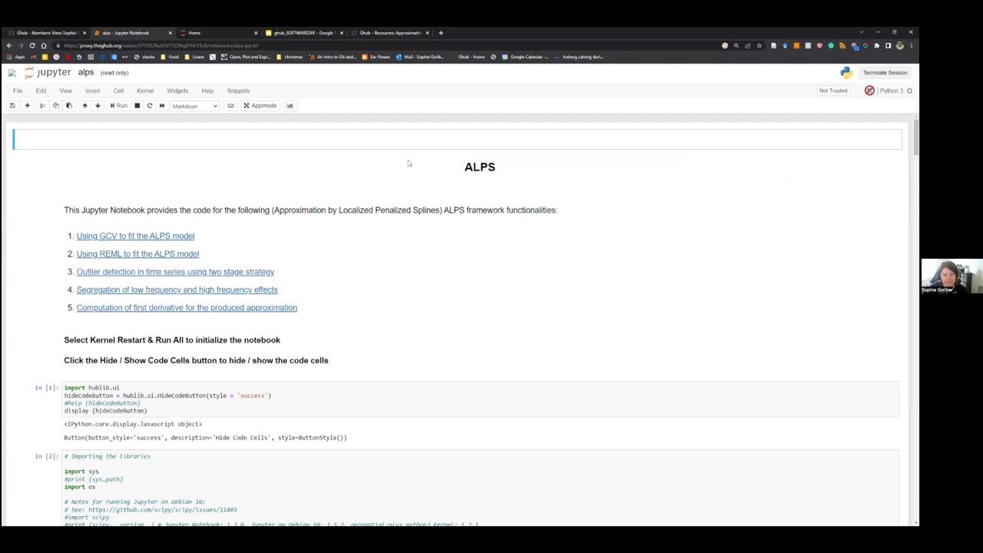
scroll(261, 141, "down", 3)
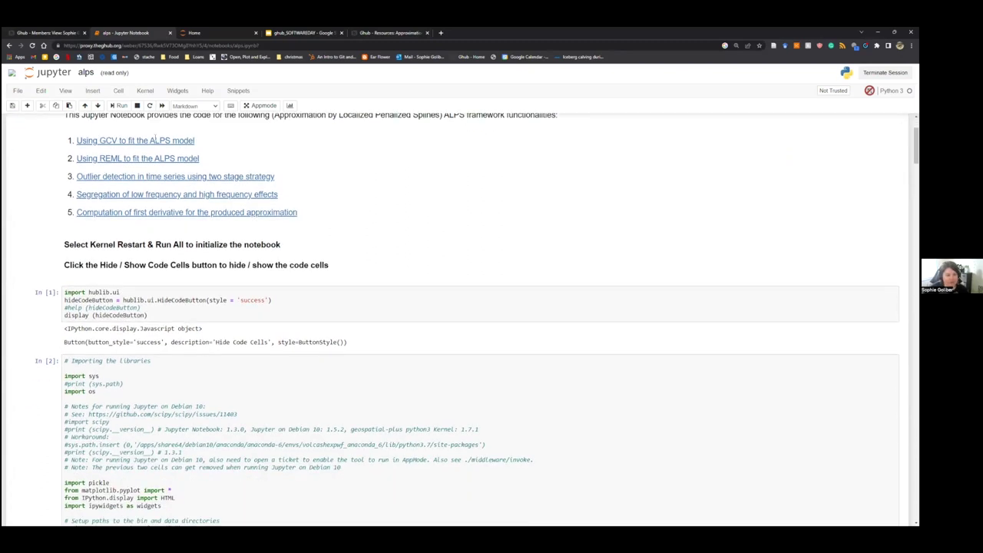
left_click(178, 175)
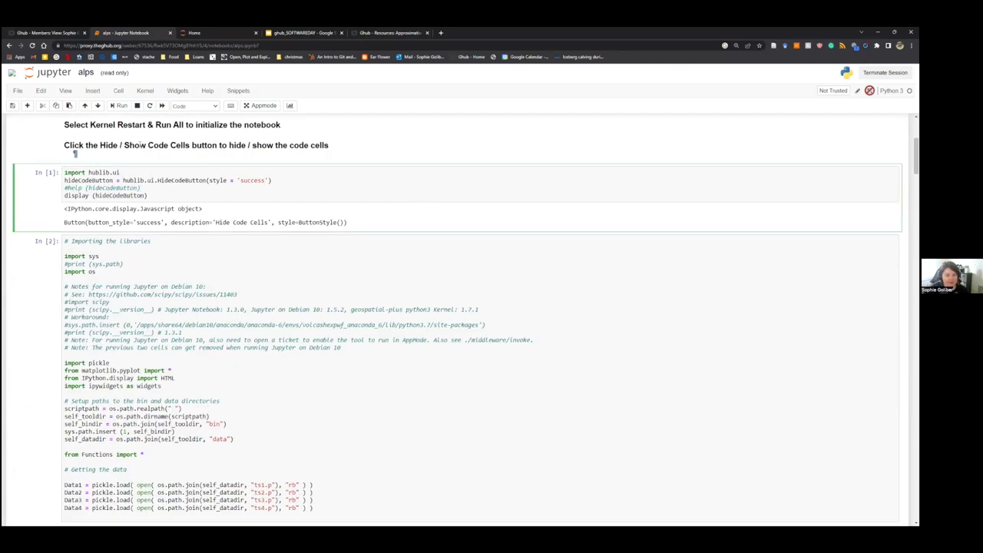
scroll(139, 146, "up", 4)
scroll(136, 145, "down", 1)
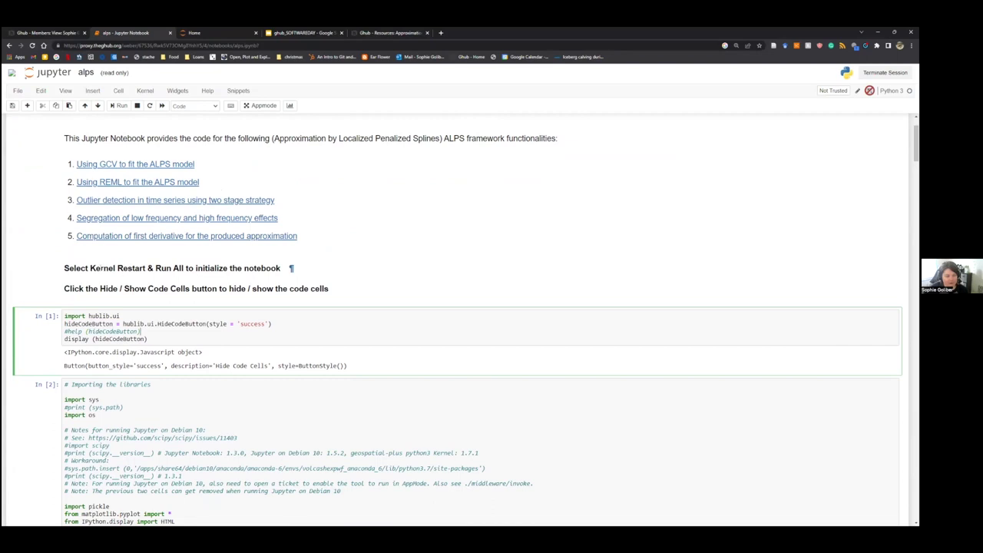
left_click(149, 92)
left_click(169, 138)
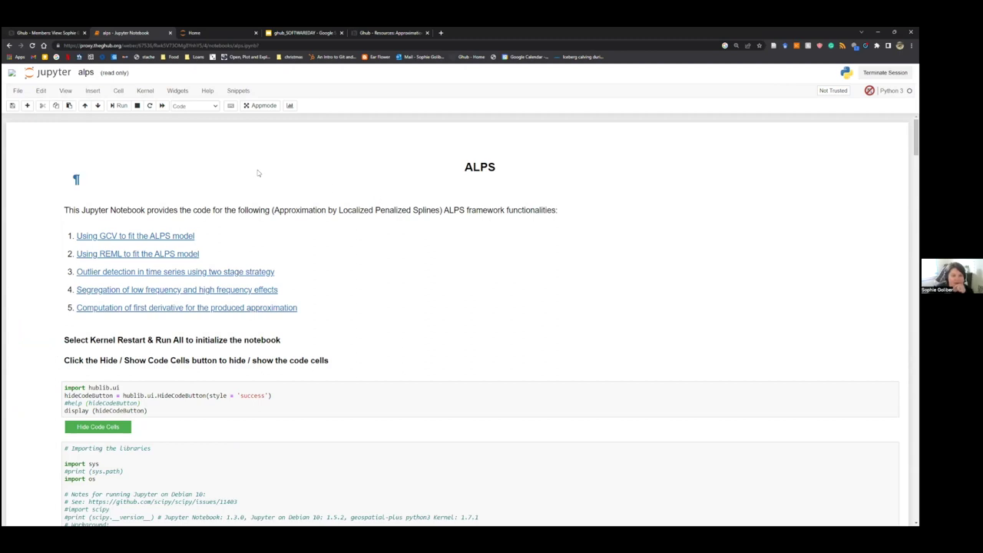
Step: Hide the alps notebook's code cells and view the GCV-fitted ALPS model plot without its code
scroll(248, 172, "down", 2)
scroll(247, 170, "down", 3)
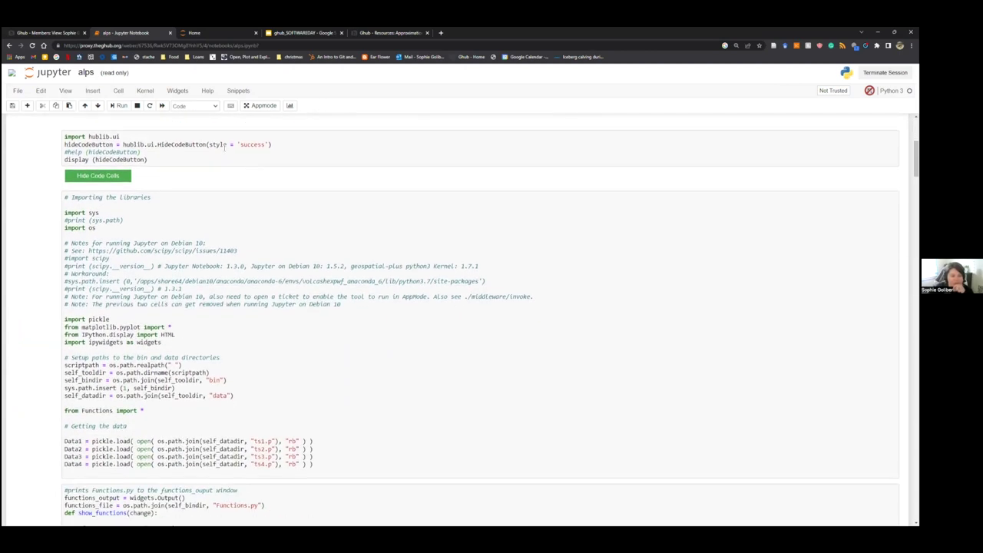
scroll(75, 189, "up", 2)
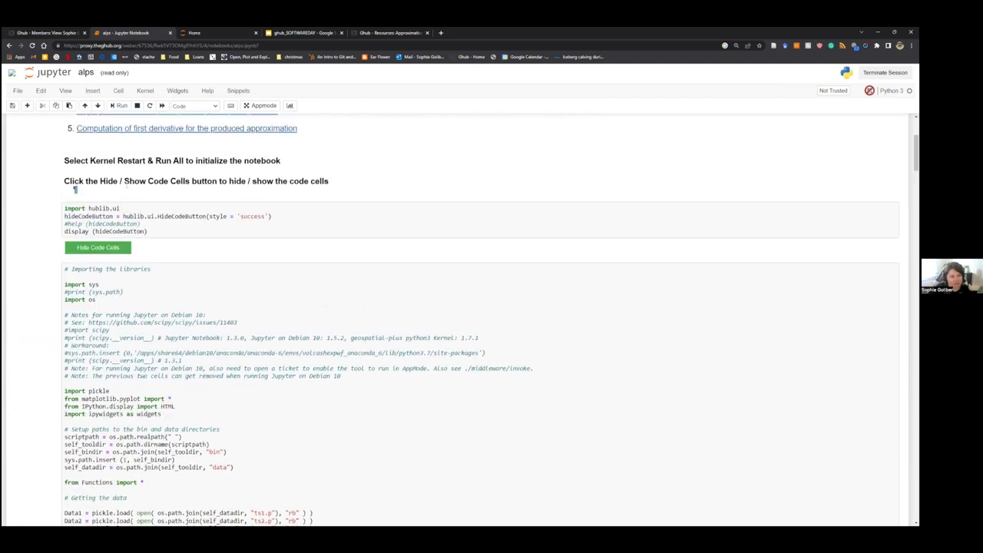
left_click(100, 248)
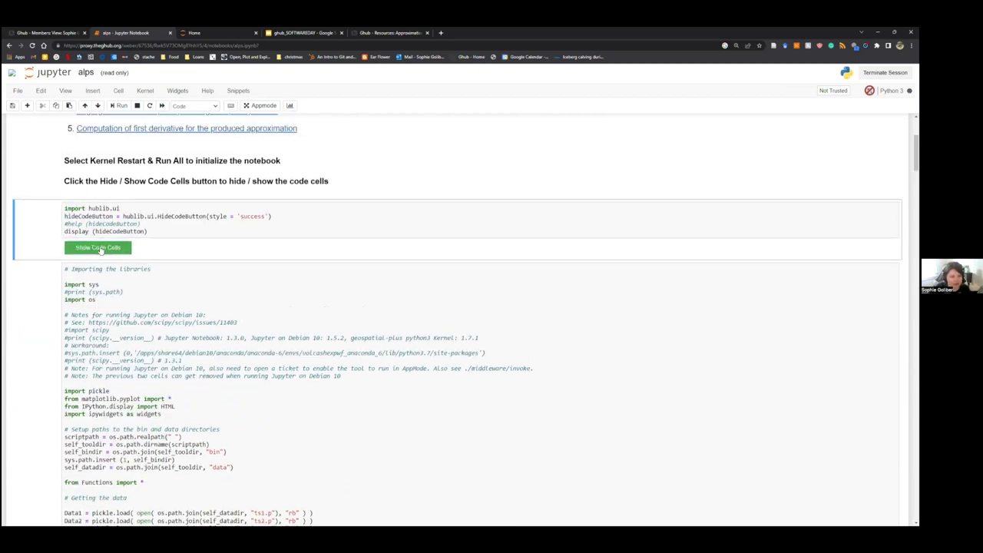
scroll(199, 265, "down", 2)
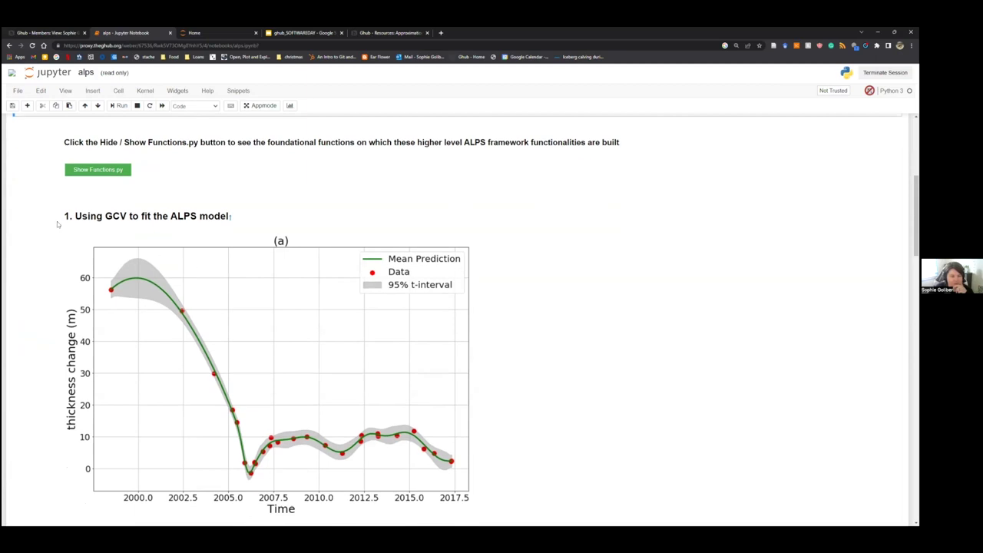
scroll(57, 224, "down", 2)
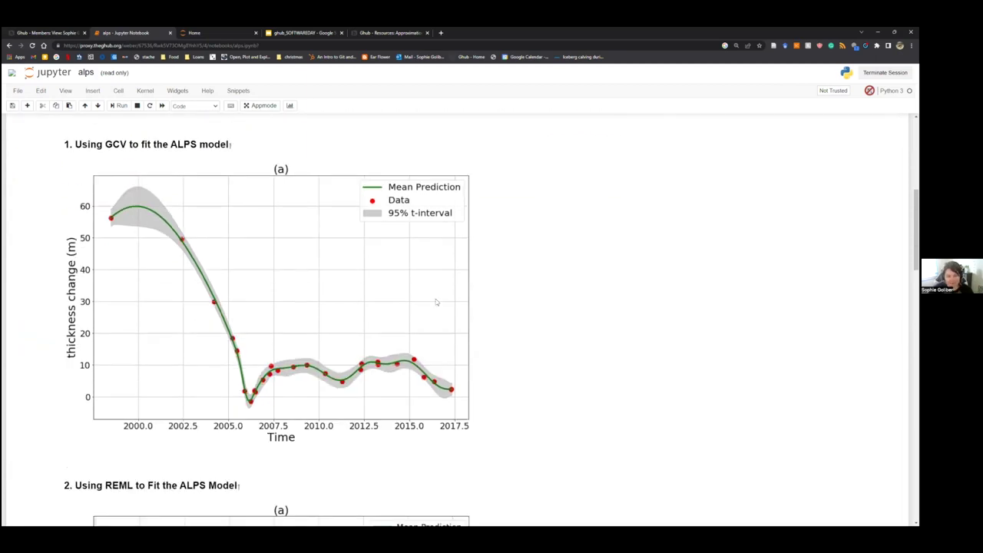
scroll(436, 301, "up", 2)
scroll(384, 311, "down", 1)
scroll(269, 373, "up", 1)
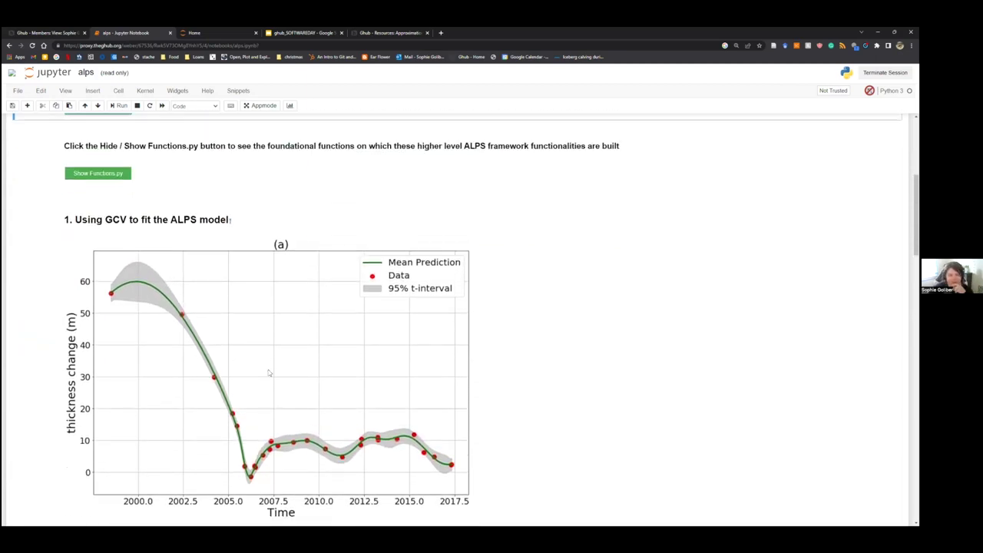
scroll(269, 373, "up", 2)
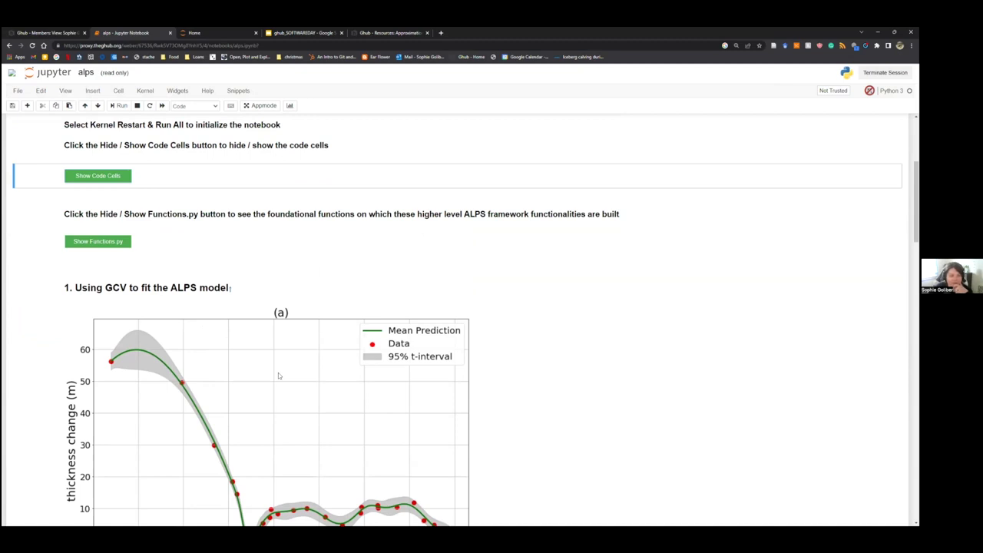
Step: Show the alps notebook's code cells again and examine the code and plot under Using GCV to fit the ALPS model
scroll(230, 322, "up", 2)
left_click(115, 247)
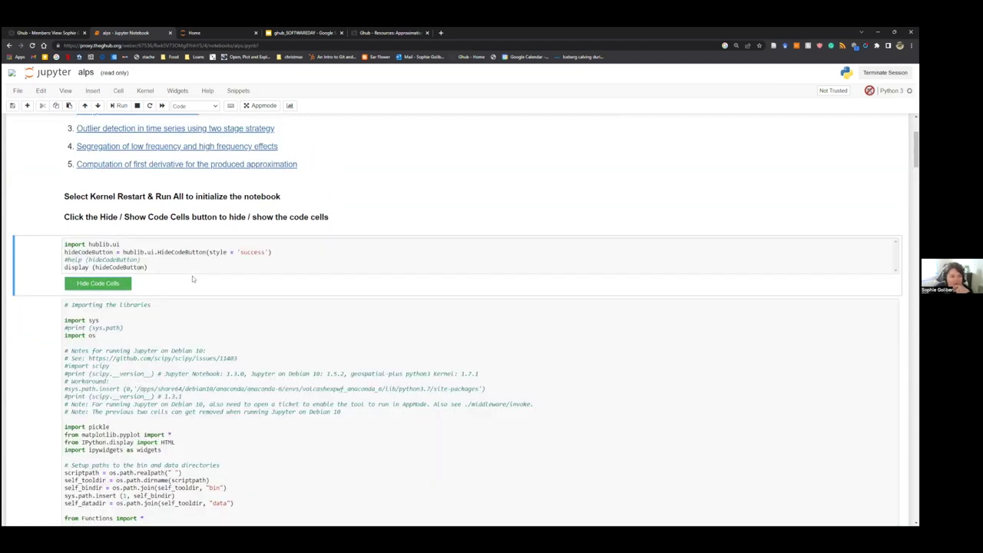
scroll(192, 275, "down", 9)
scroll(193, 278, "down", 7)
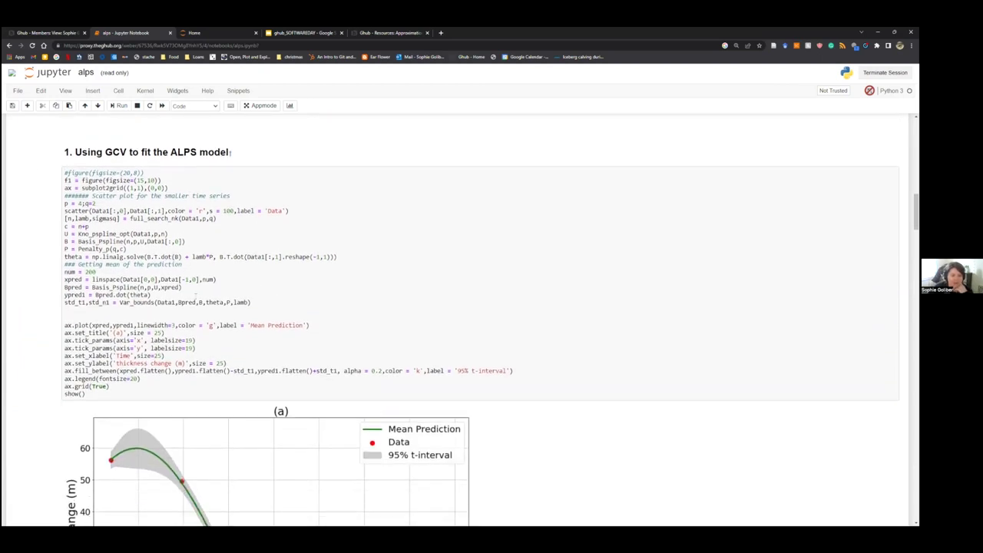
scroll(223, 324, "down", 4)
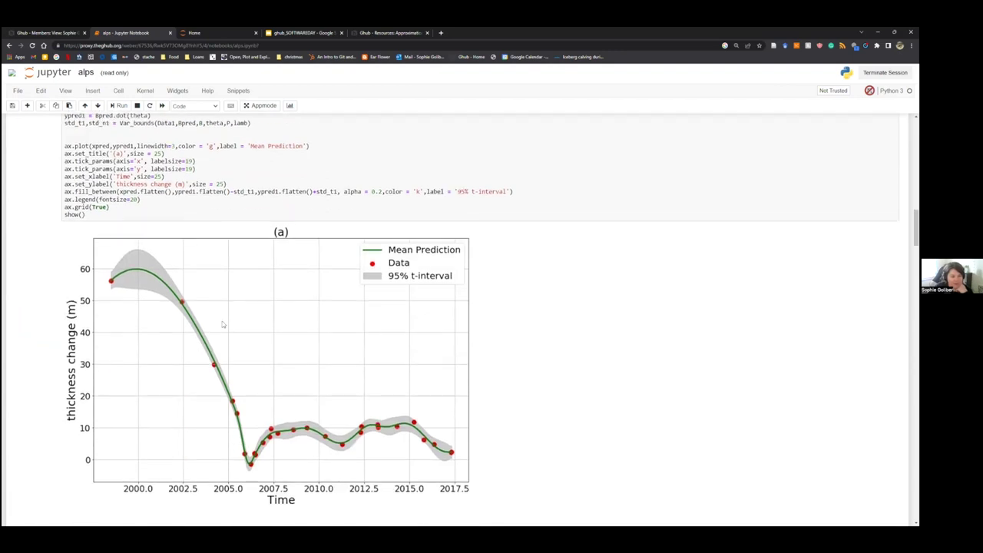
Step: Show the Functions.py code above the GCV section and look through its header and list of foundational ALPS functions
scroll(213, 315, "up", 1)
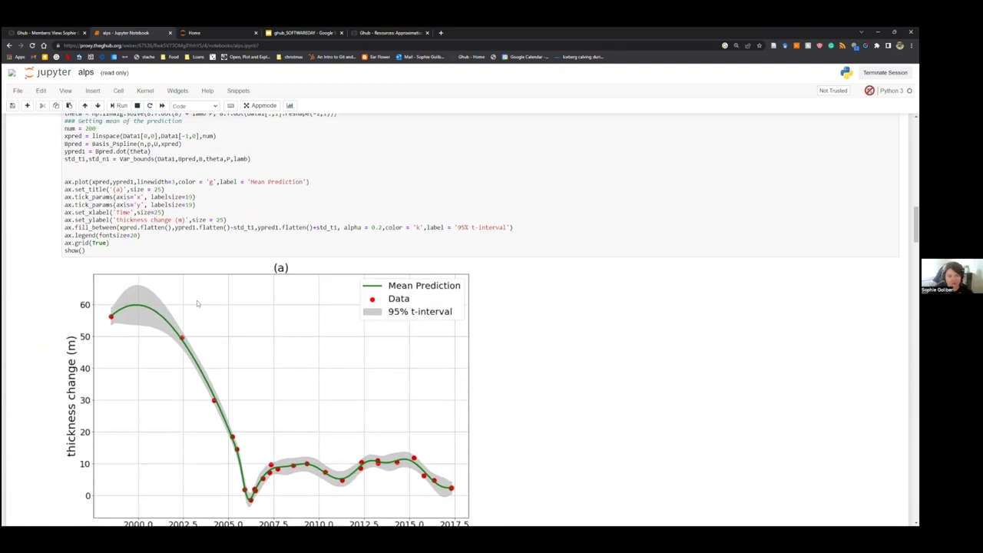
scroll(196, 300, "up", 7)
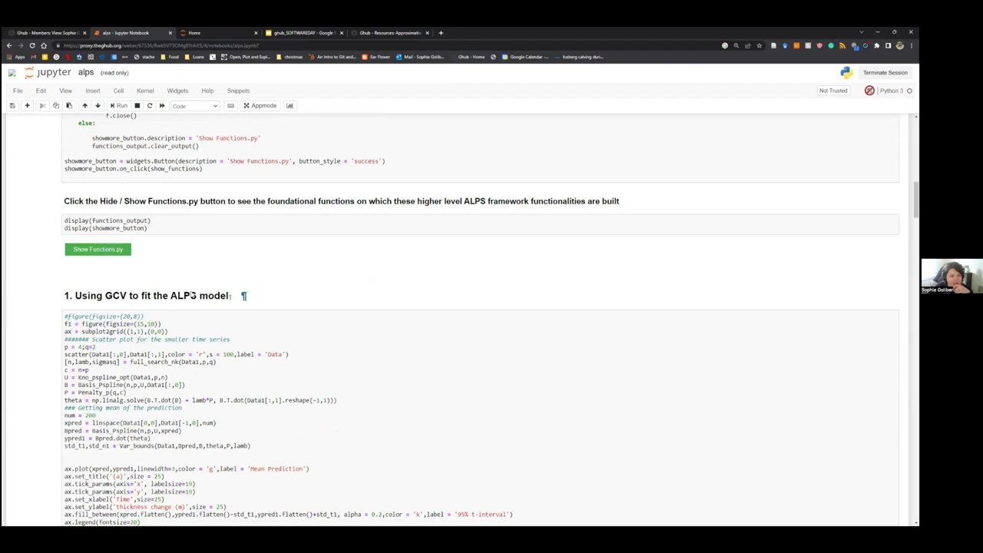
left_click(97, 285)
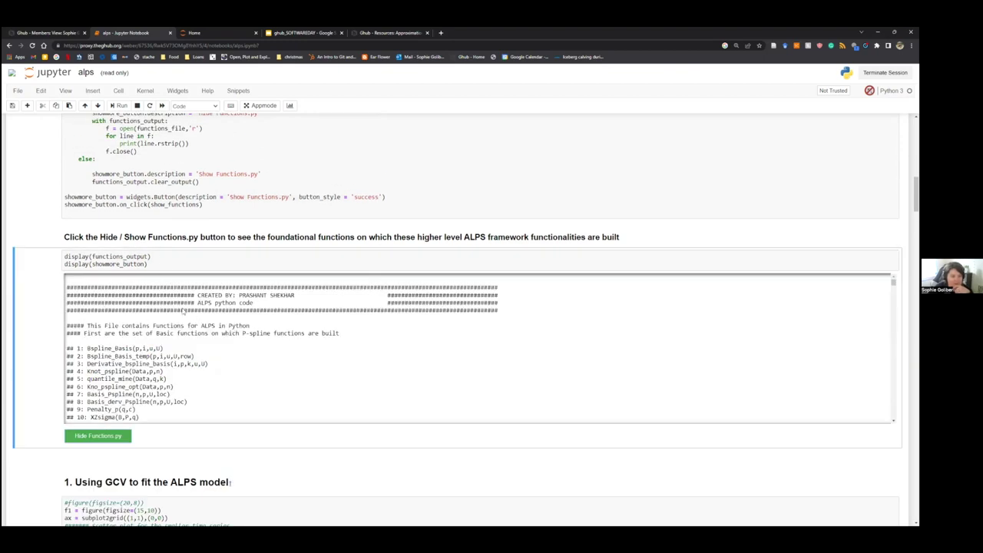
left_click_drag(195, 328, 223, 329)
left_click(223, 303)
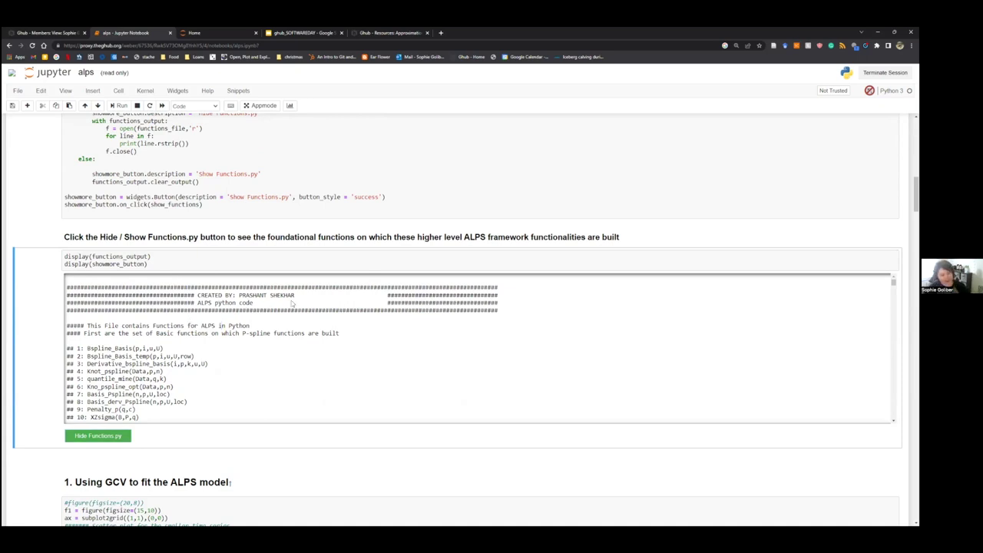
scroll(293, 301, "down", 5)
scroll(14, 197, "down", 3)
scroll(14, 197, "down", 5)
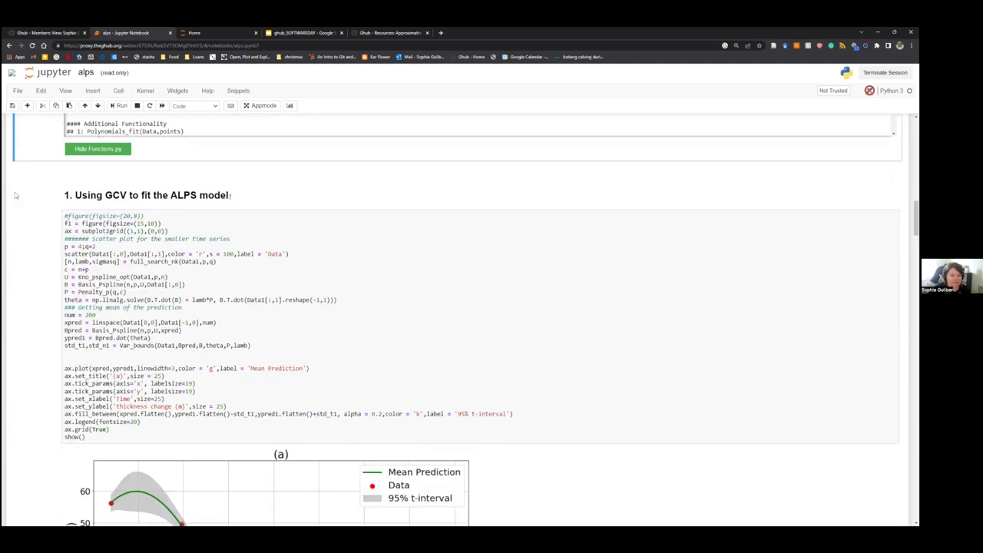
scroll(14, 197, "up", 7)
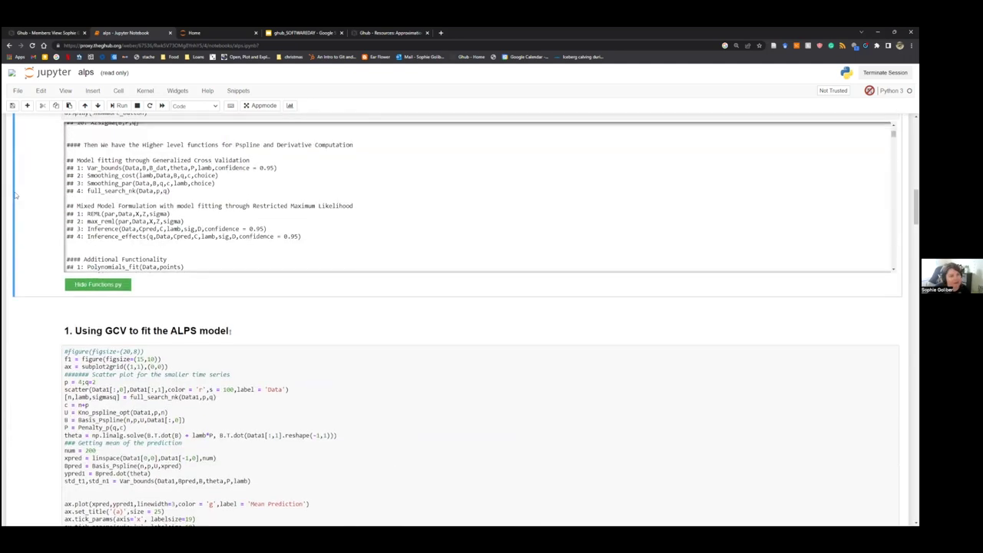
scroll(14, 197, "down", 3)
scroll(14, 197, "down", 4)
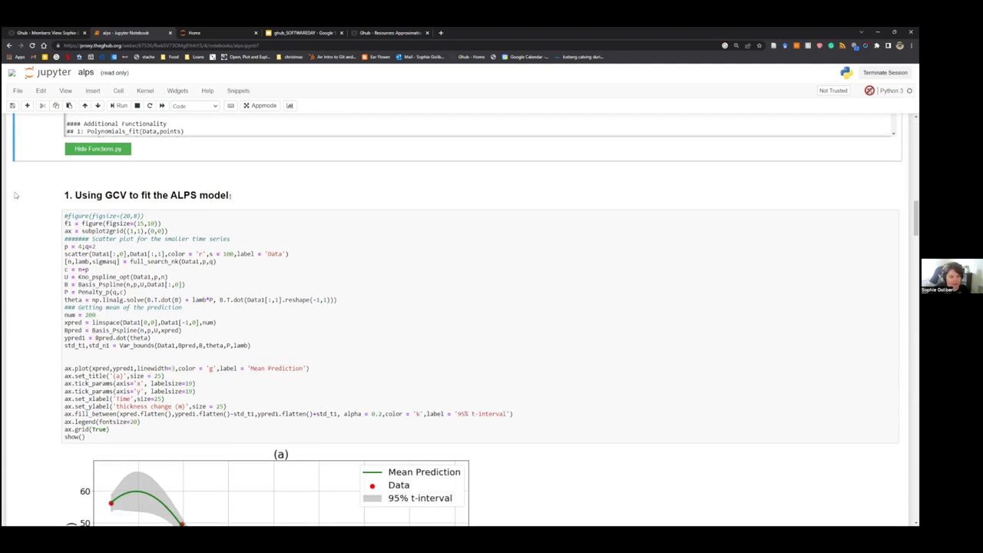
Step: Look over the GCV plot and the REML fitting code, and terminate the alps notebook session, leaving without saving
scroll(14, 196, "down", 1)
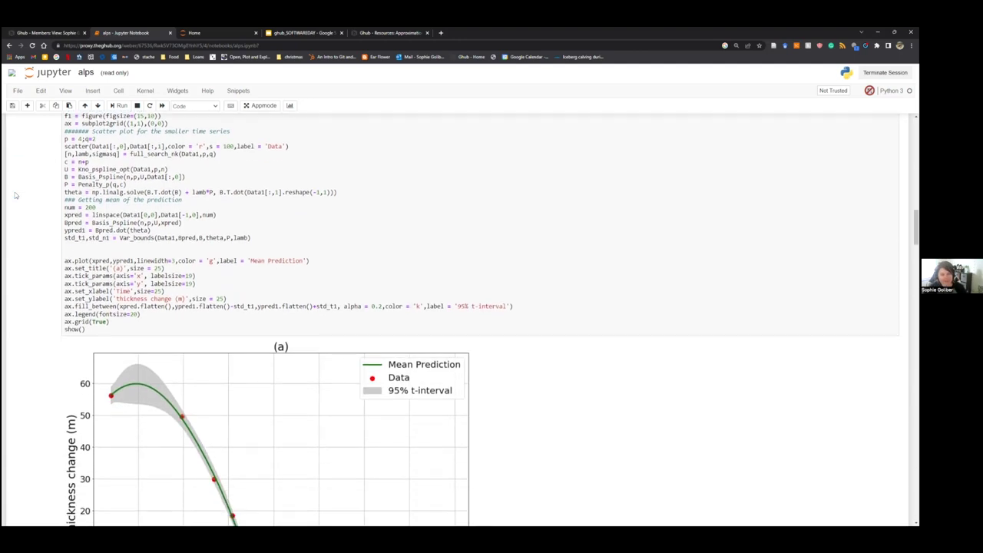
scroll(23, 195, "down", 4)
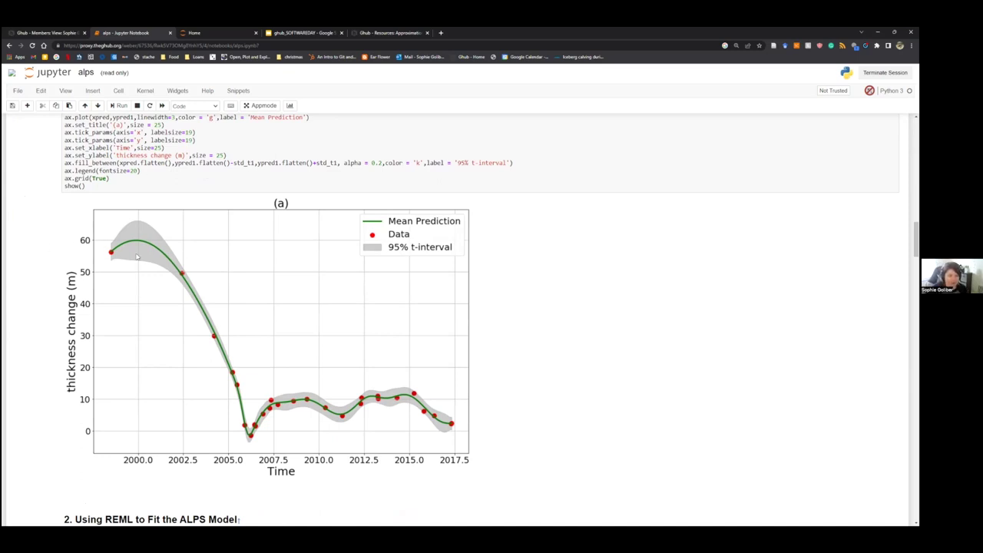
scroll(174, 262, "down", 4)
scroll(173, 253, "down", 1)
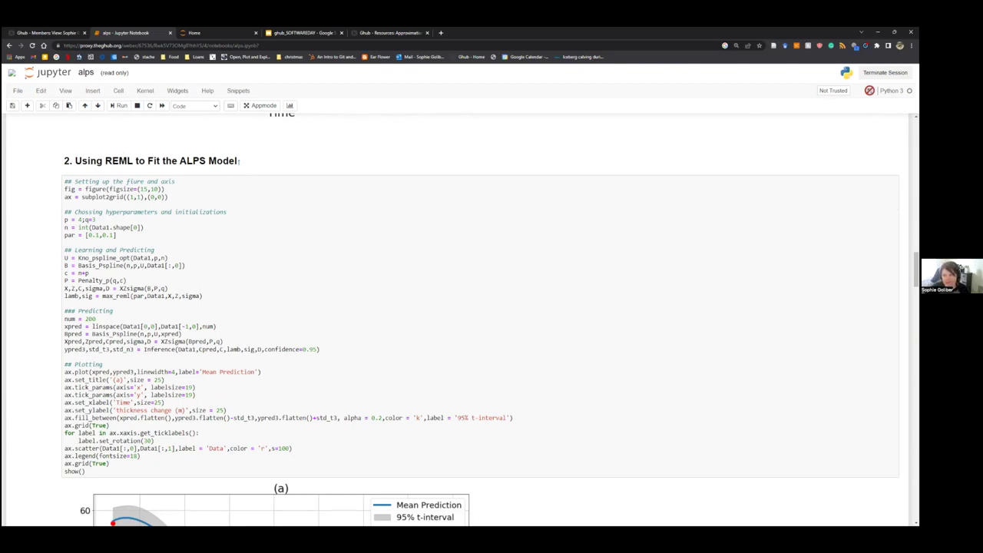
left_click(885, 72)
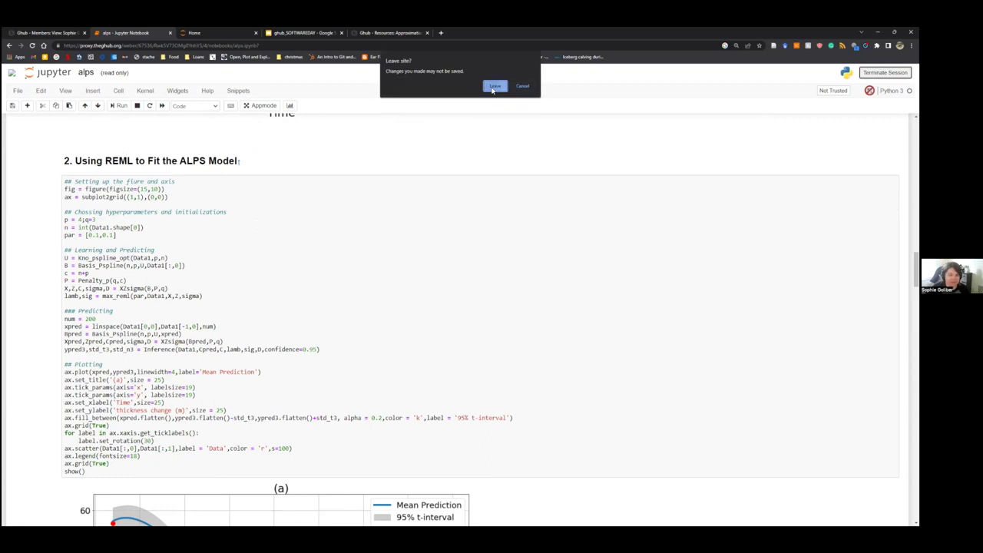
left_click(493, 87)
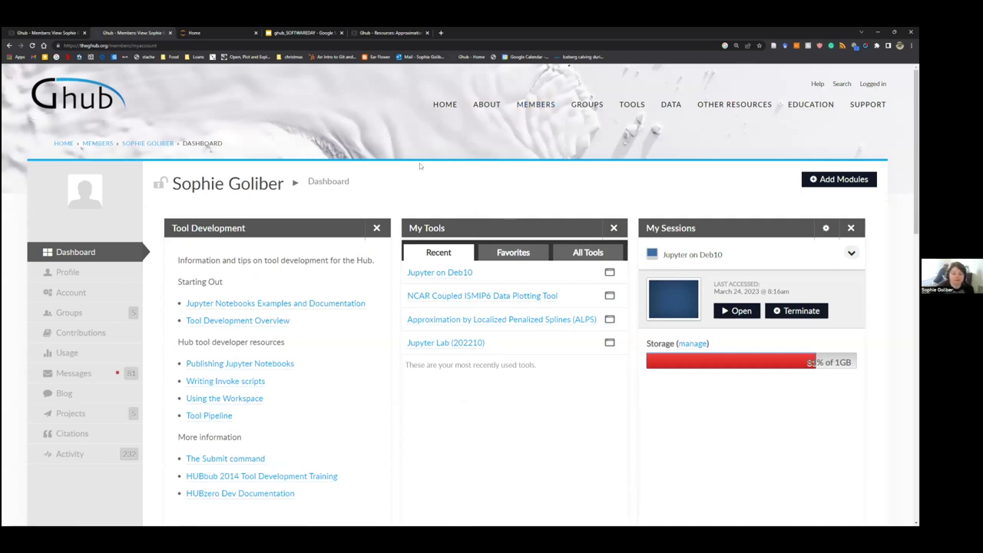
Step: Browse Ghub's tool listing to Other tools and open the Jupyter Notebooks (Debian10) resource page
left_click(632, 106)
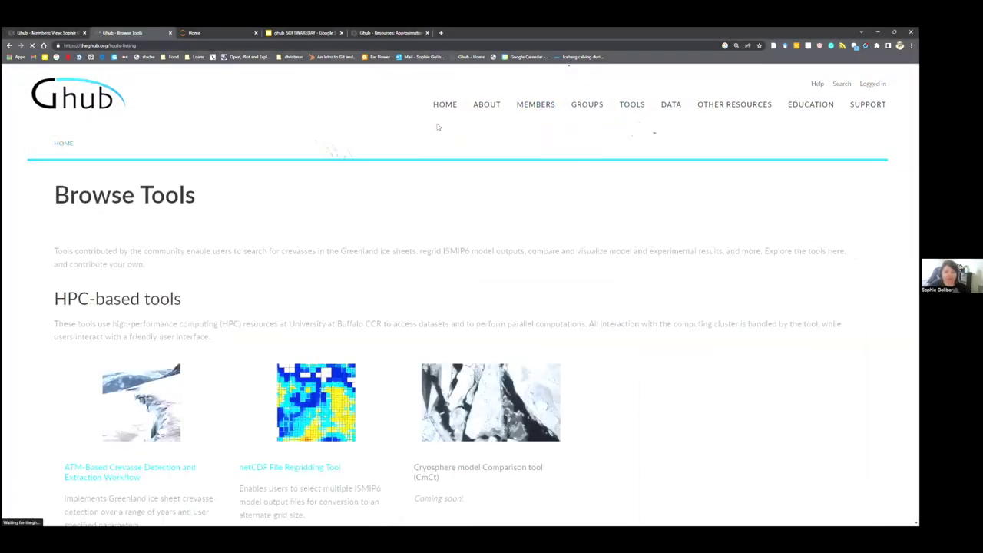
scroll(432, 210, "down", 2)
scroll(432, 215, "down", 10)
scroll(257, 237, "down", 10)
scroll(255, 216, "up", 2)
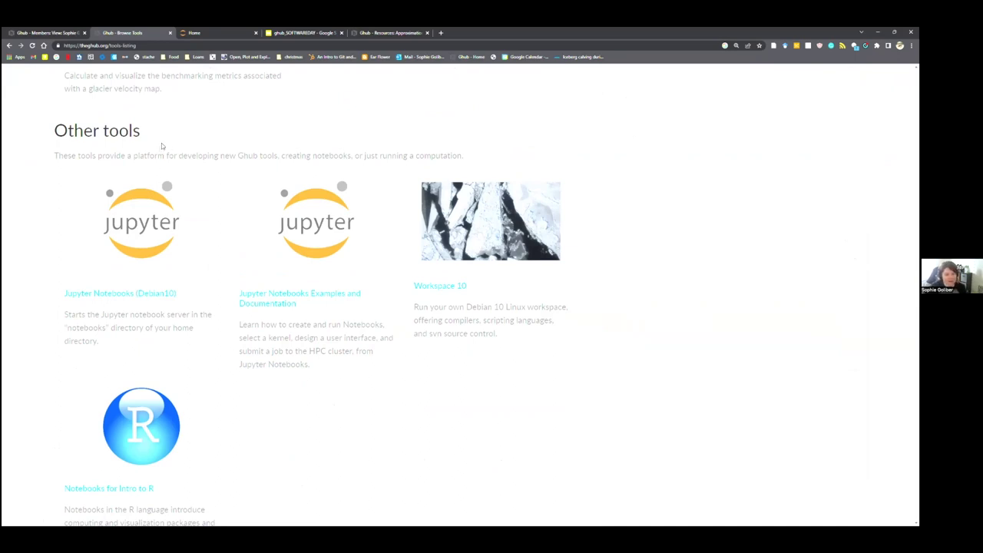
left_click(139, 298)
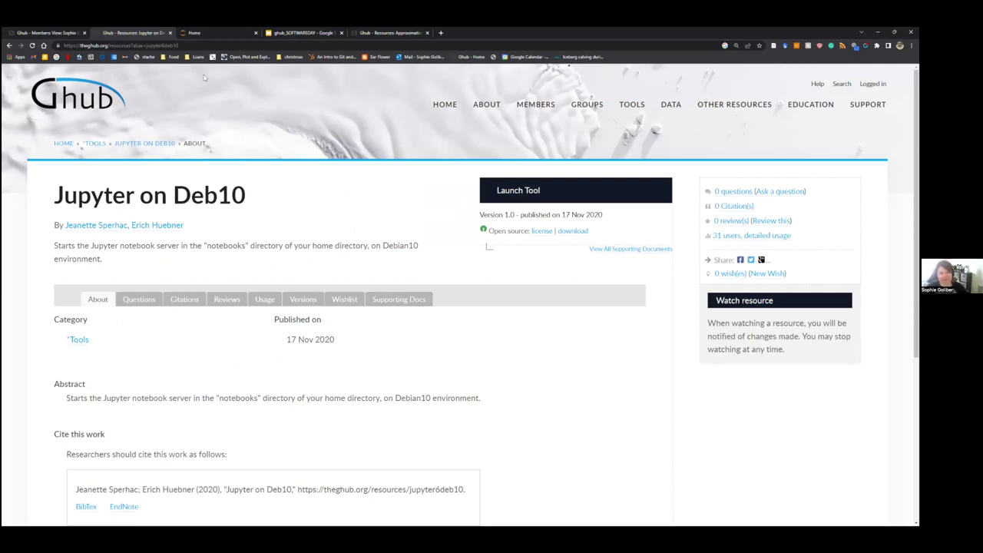
Step: Switch to the Jupyter file browser, view the file upload dialog, and close it without choosing a file
left_click(205, 33)
left_click(134, 33)
left_click(198, 33)
left_click(189, 133)
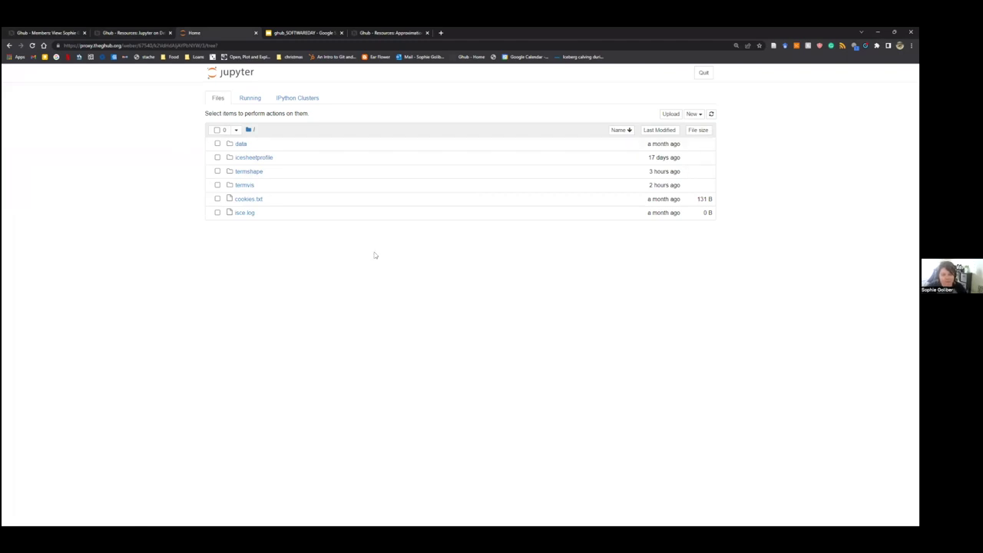
left_click(673, 116)
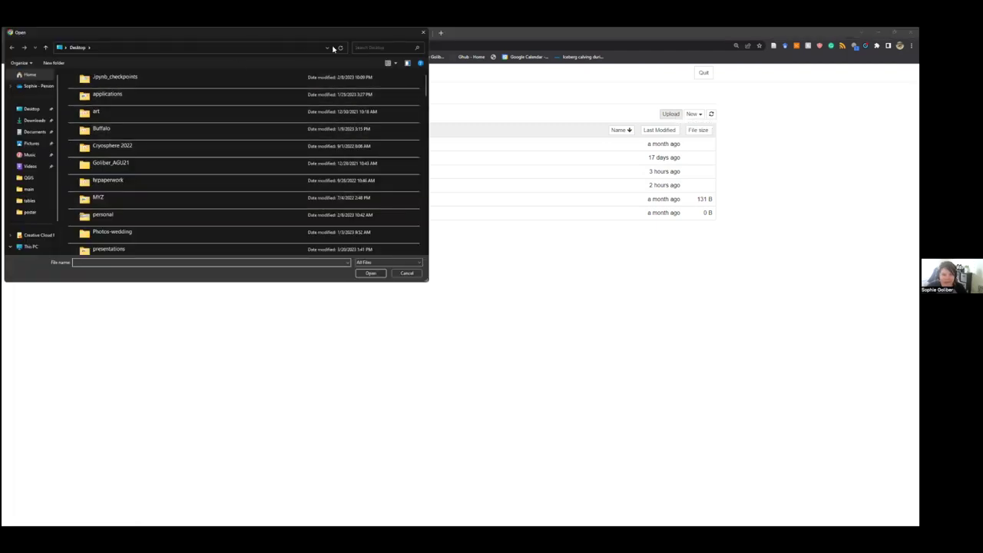
left_click(422, 32)
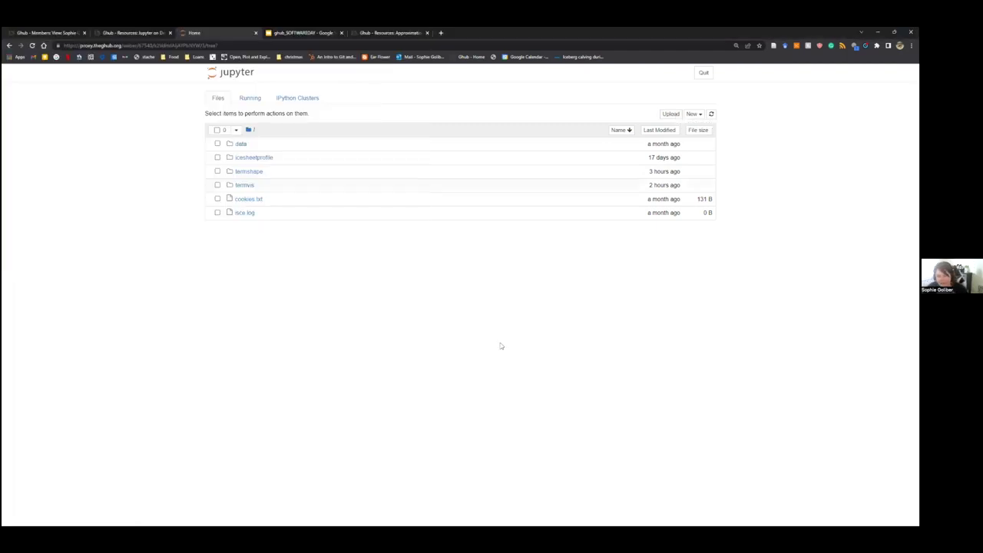
Step: Open a new terminal from the Jupyter file browser and return to the file list
left_click(693, 113)
left_click(675, 216)
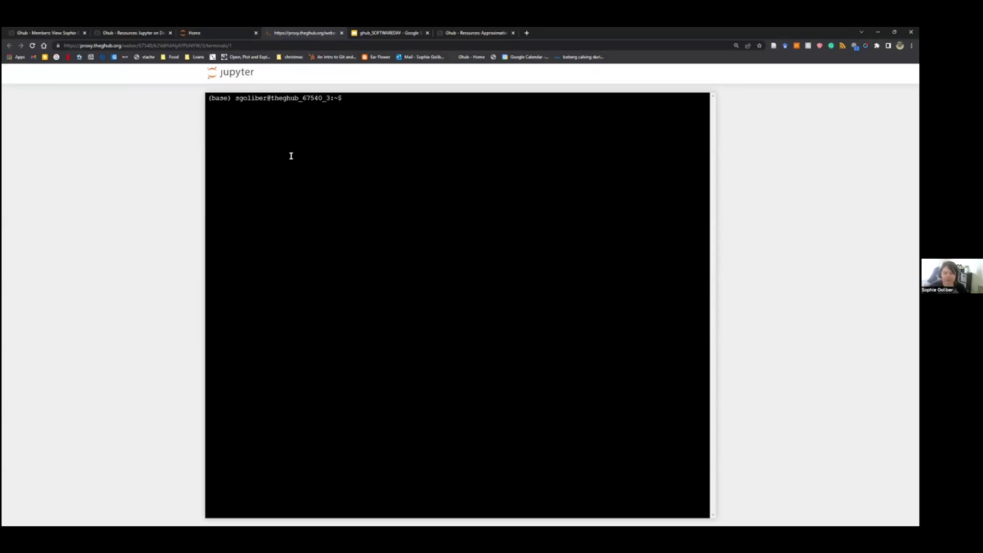
left_click(243, 33)
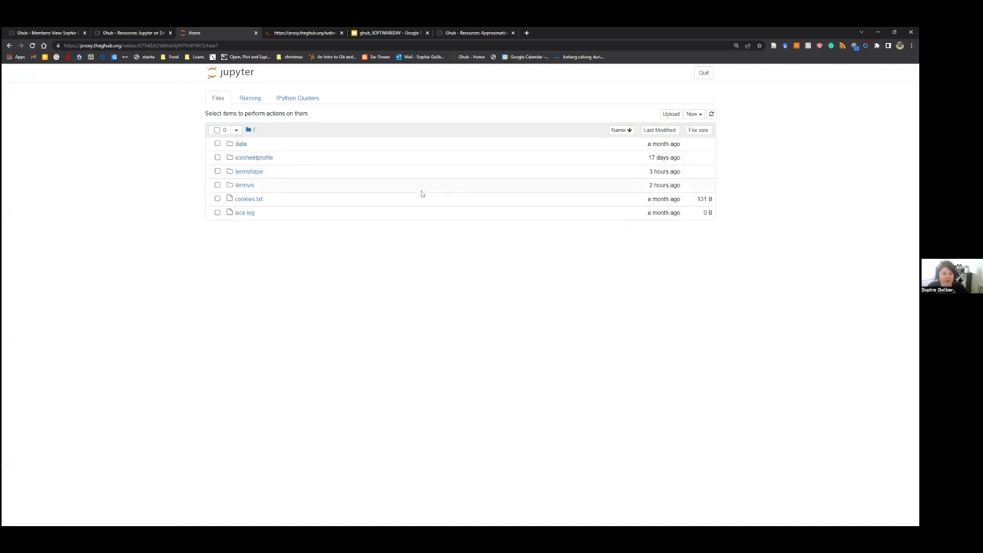
Step: Return to the Ghub site and open its How to Contribute Tools guide
left_click(143, 32)
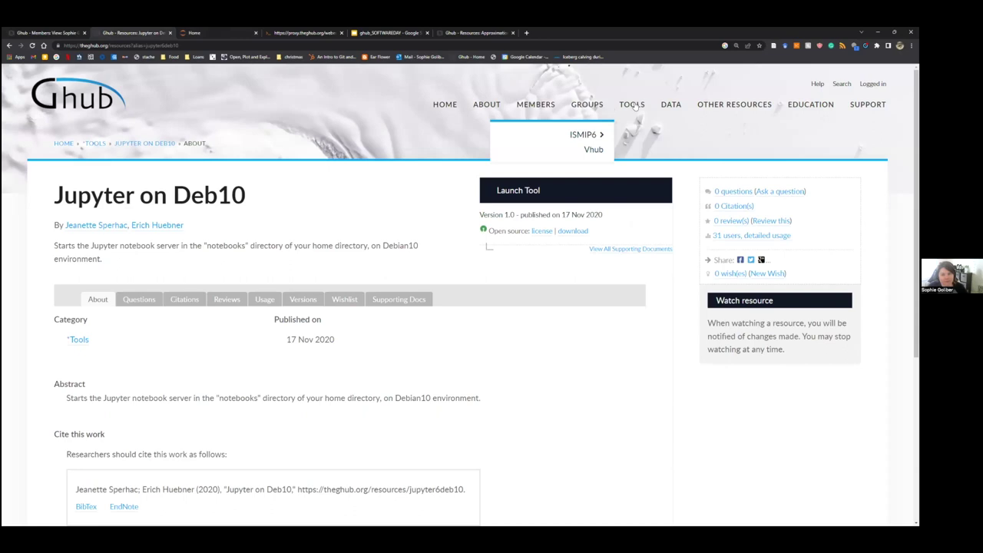
mouse_move(628, 115)
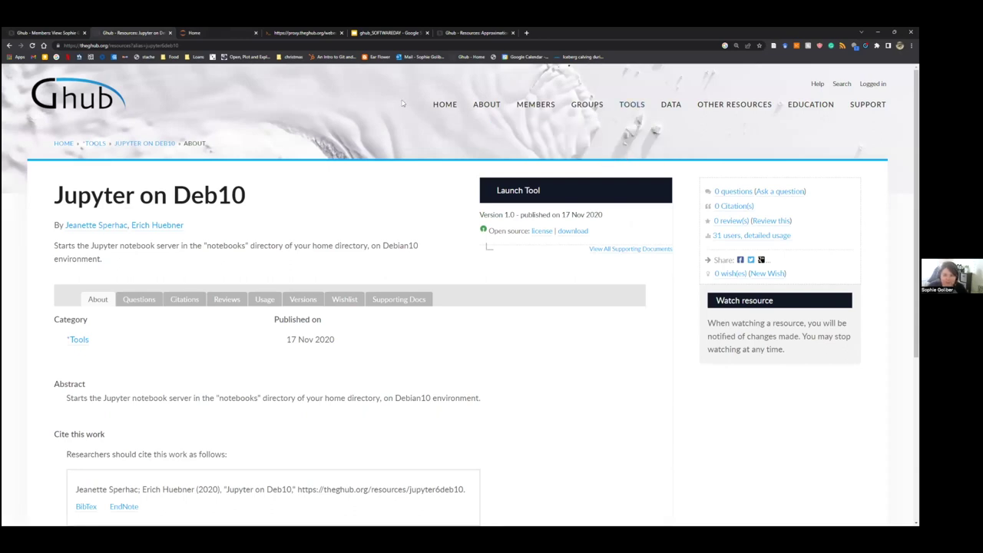
left_click(633, 105)
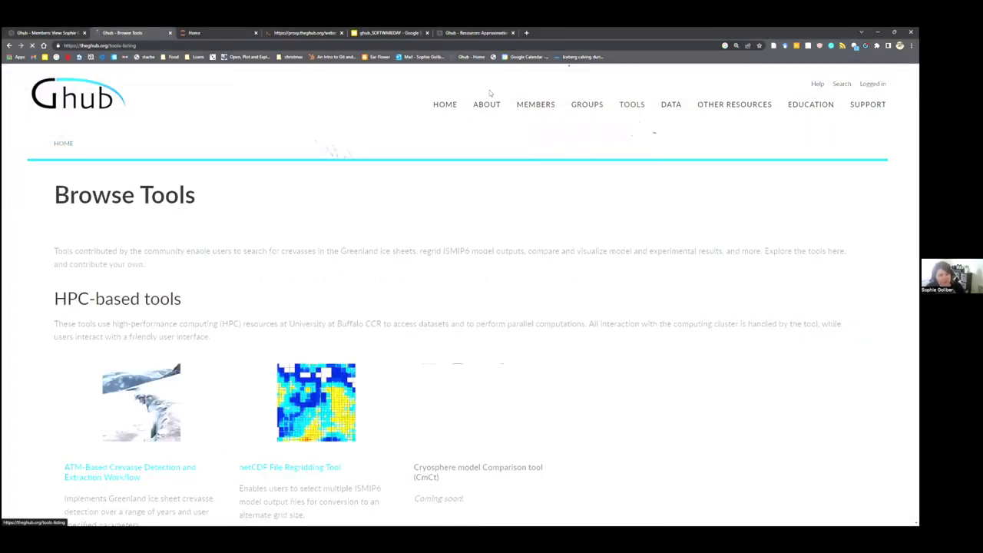
mouse_move(634, 105)
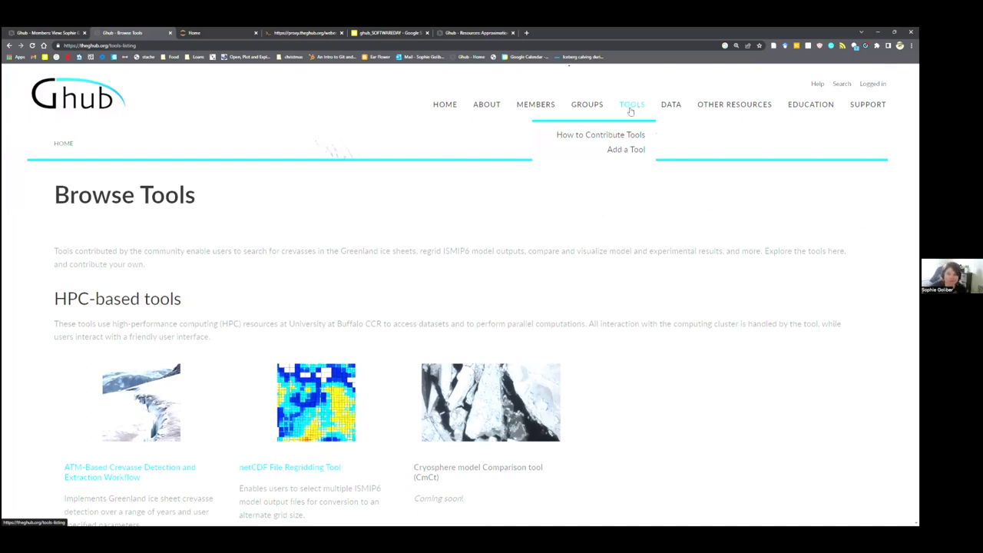
left_click(603, 136)
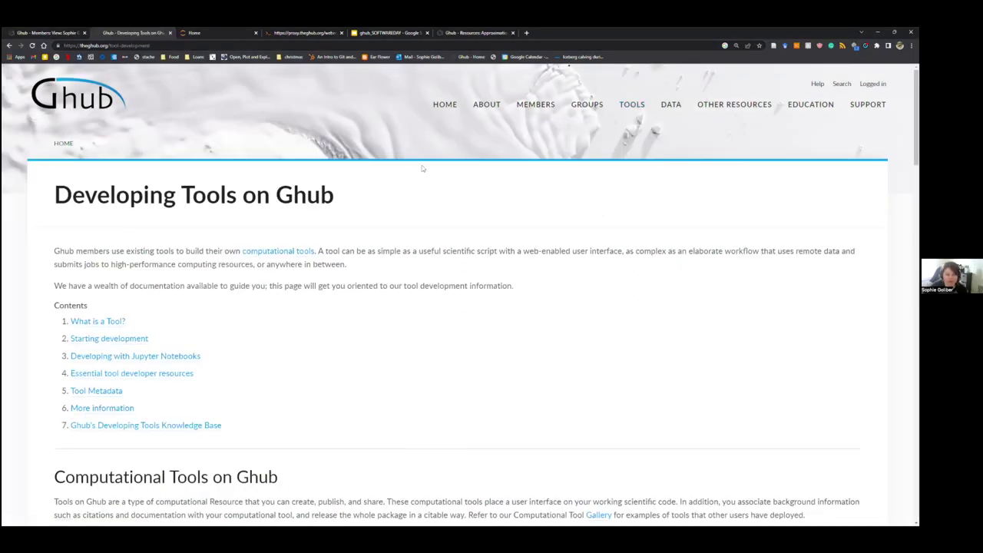
Step: Examine the Developing Tools on Ghub guide, including its sections on starting development, Jupyter Notebooks and tool metadata
scroll(422, 165, "down", 2)
scroll(422, 165, "down", 6)
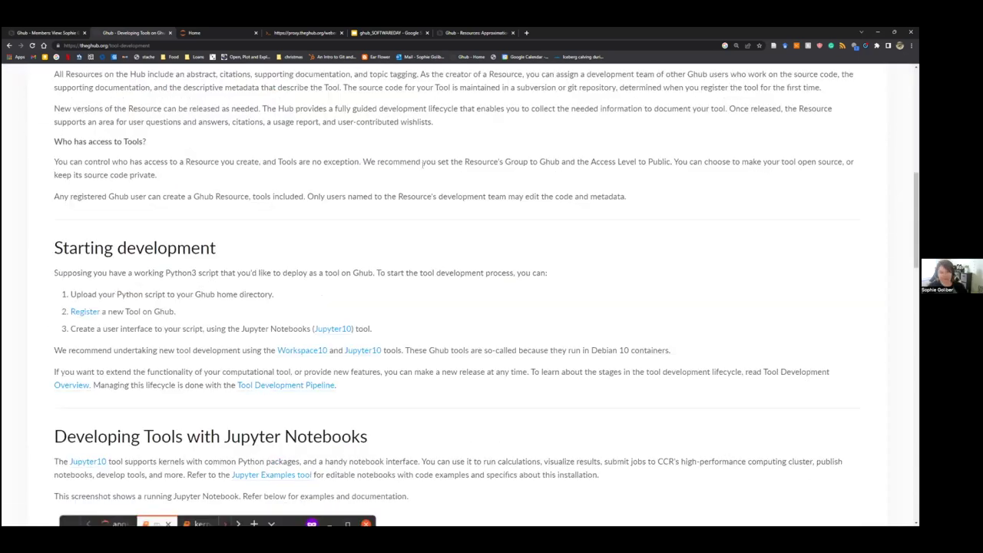
scroll(422, 165, "down", 10)
scroll(535, 233, "down", 3)
scroll(536, 249, "down", 2)
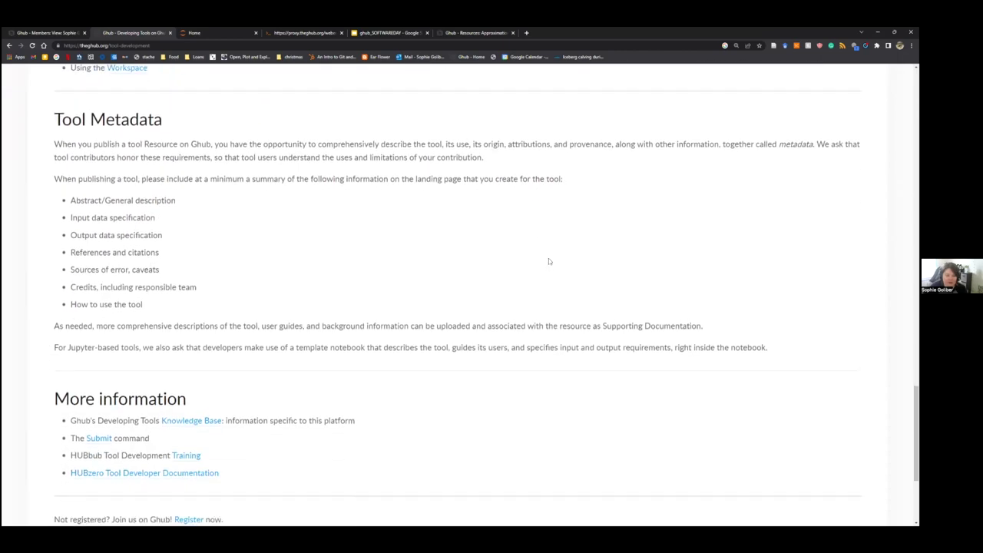
scroll(549, 237, "up", 10)
scroll(549, 141, "up", 15)
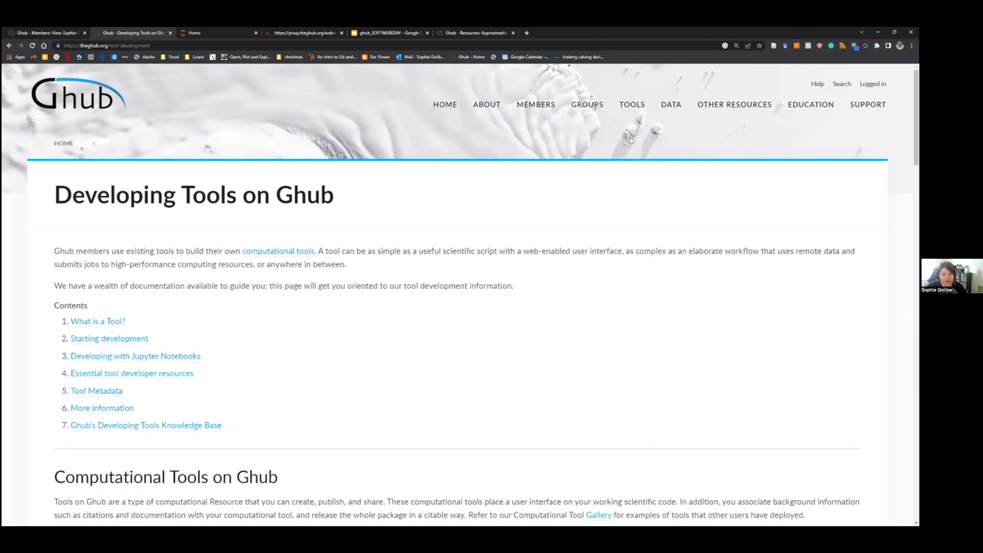
Step: Open the Add a Tool form on Ghub and look over the fields under About your tool
mouse_move(635, 108)
left_click(624, 150)
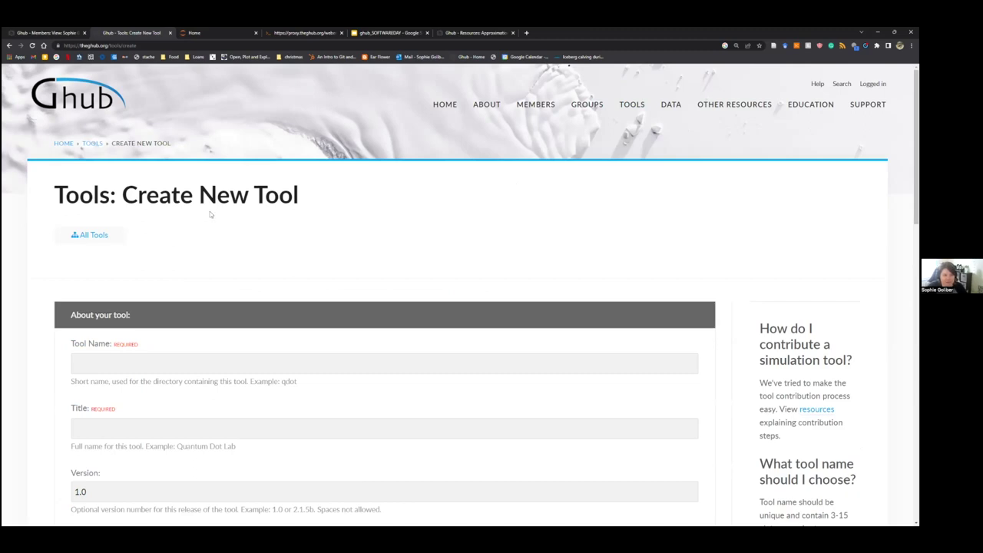
scroll(209, 214, "down", 1)
scroll(209, 214, "down", 1)
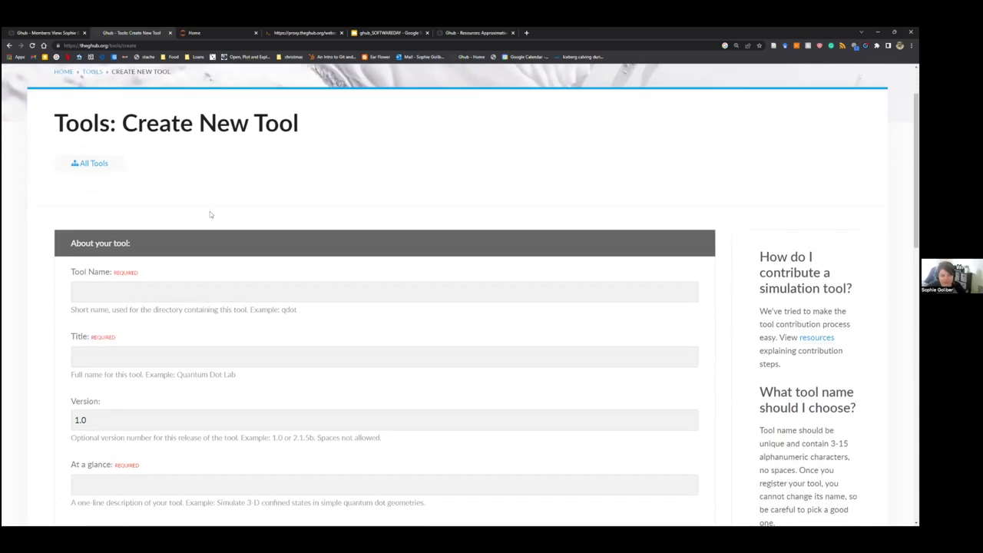
scroll(228, 224, "down", 1)
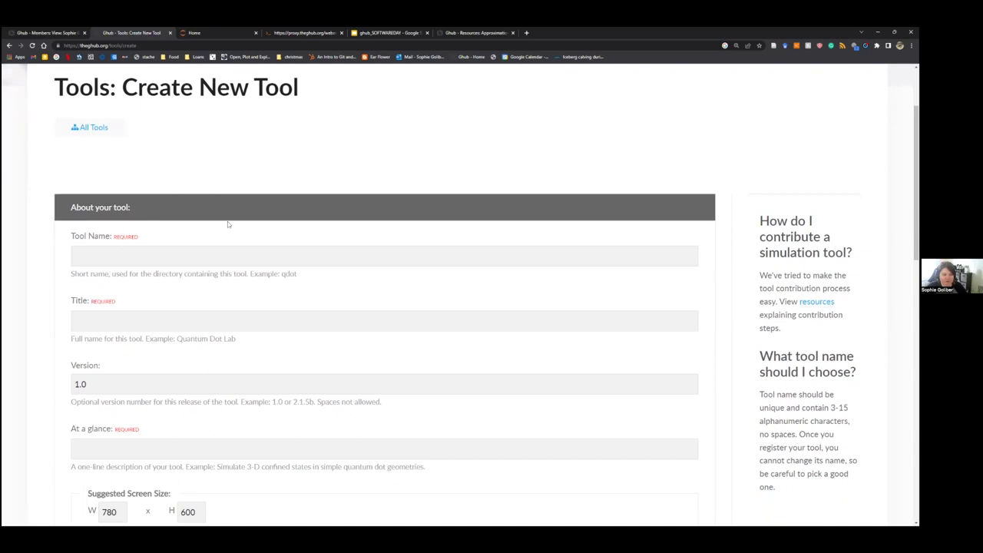
Step: Enter fogsstesttool as the tool name and Test Tool as the title
left_click(144, 251)
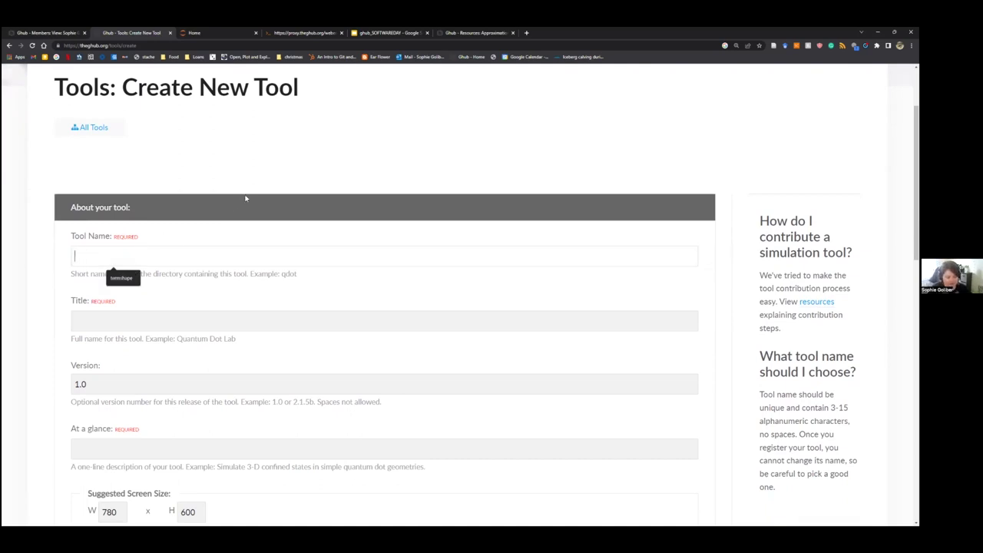
type("fogsstesttool")
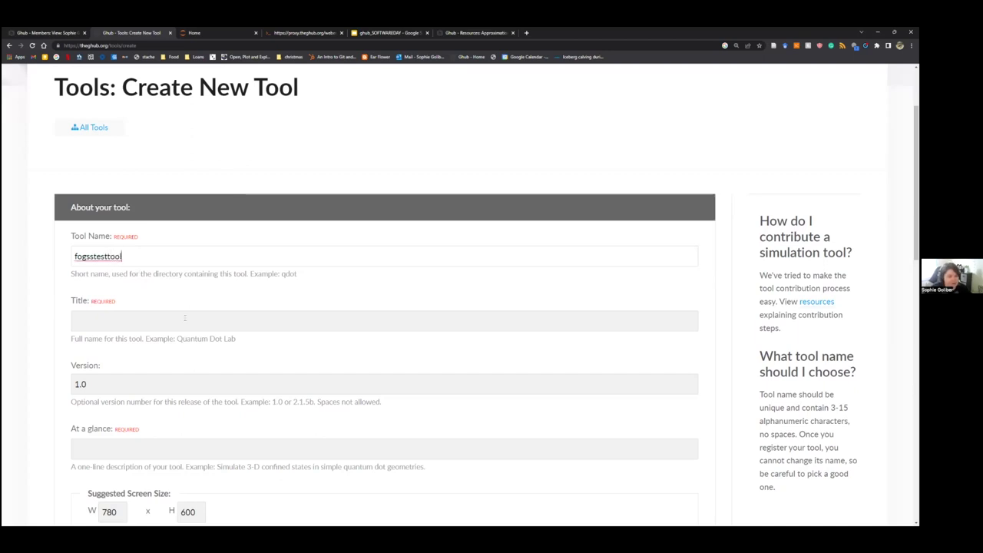
left_click(185, 318)
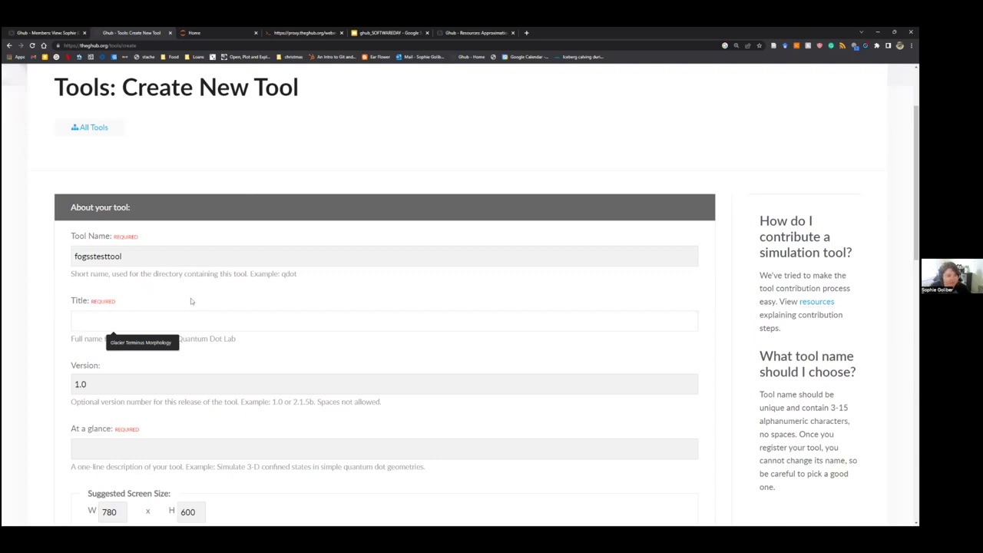
type("Test To")
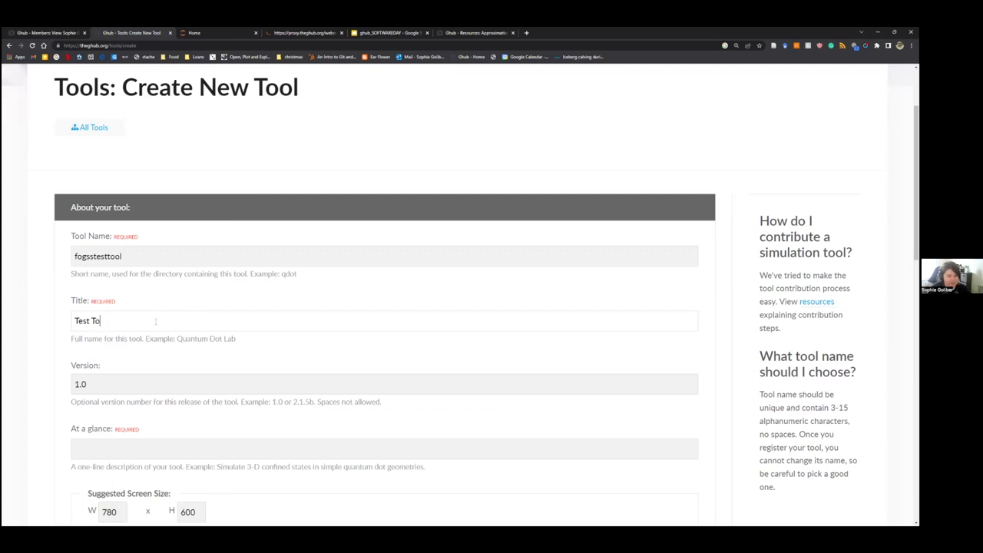
type("ol")
Step: Fill in the At a glance description with "simple"
scroll(156, 321, "down", 3)
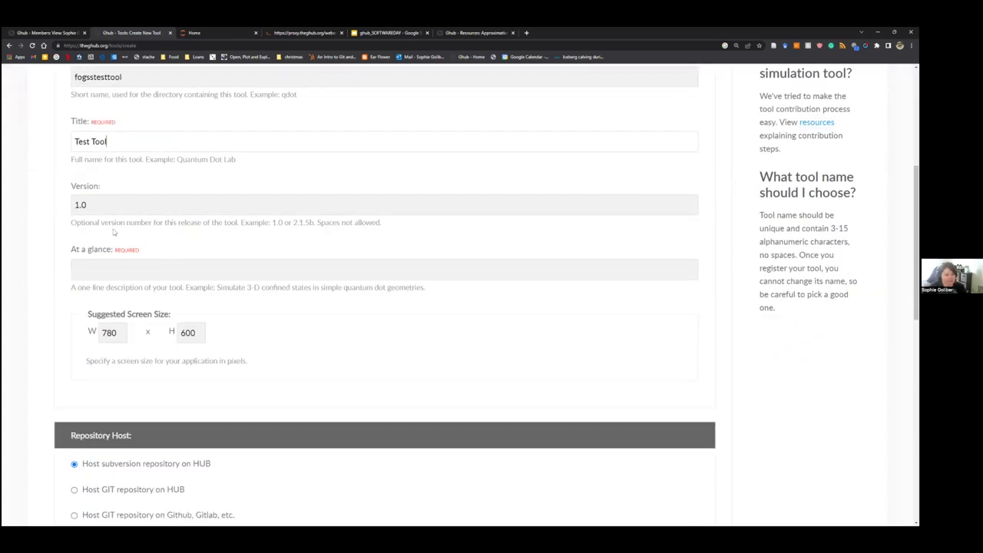
left_click(336, 299)
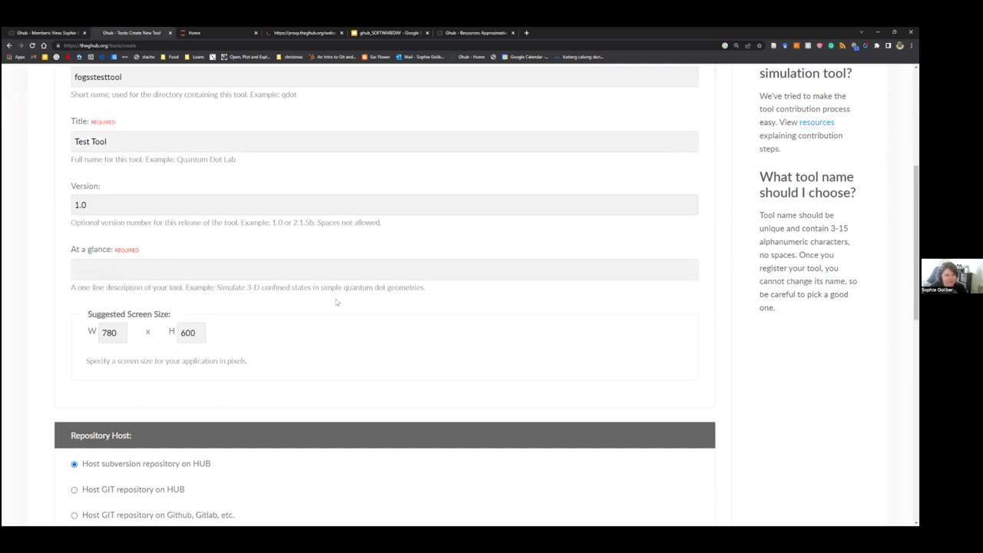
left_click(134, 269)
type("simple")
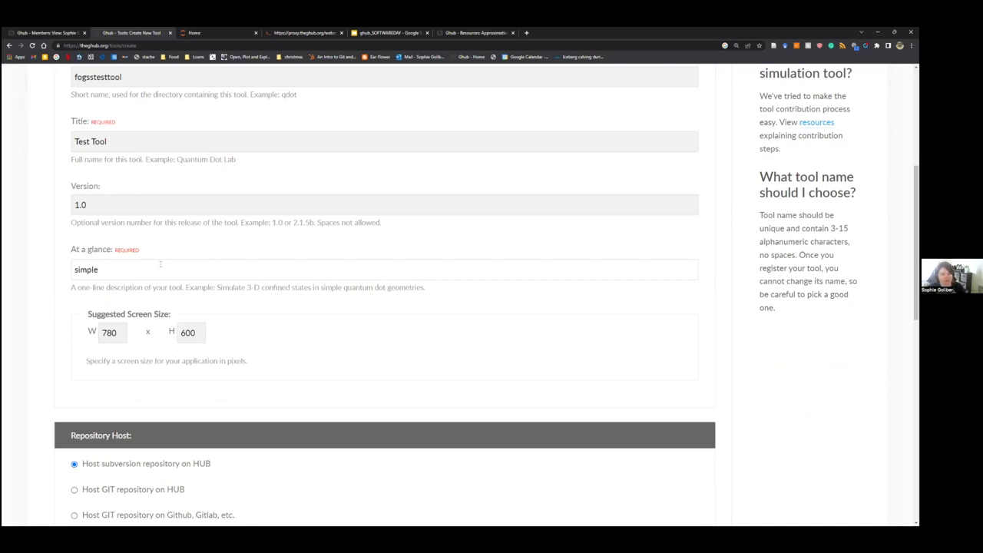
Step: Compare the repository host choices and select Host GIT repository on HUB
scroll(112, 204, "down", 1)
scroll(112, 204, "down", 4)
scroll(192, 258, "up", 1)
scroll(191, 258, "down", 4)
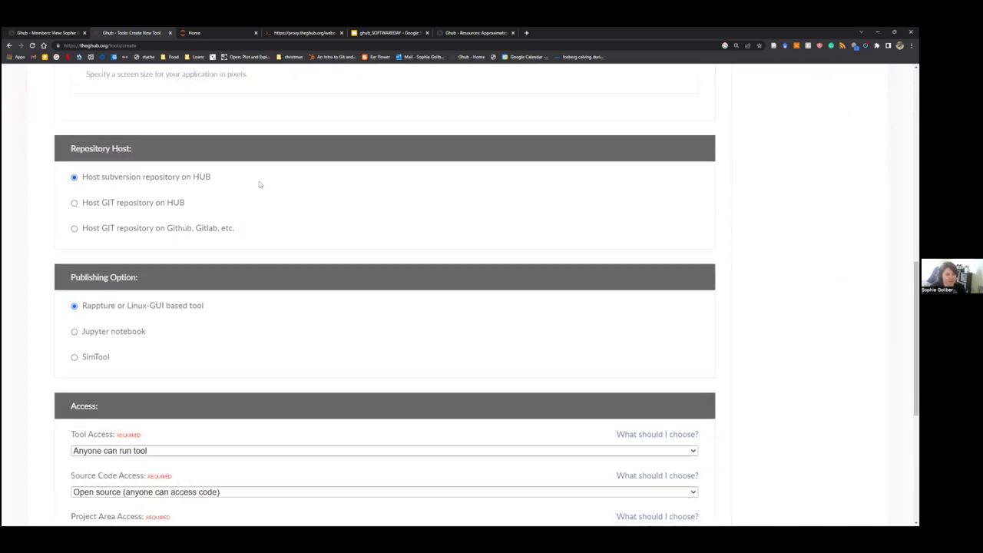
left_click_drag(73, 150, 162, 158)
left_click(172, 157)
left_click_drag(100, 176, 208, 176)
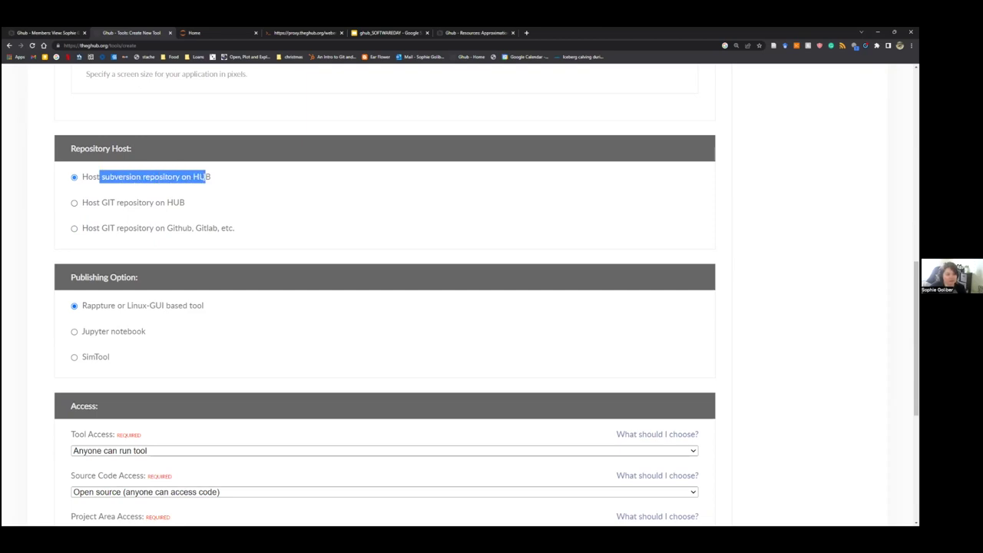
left_click(209, 177)
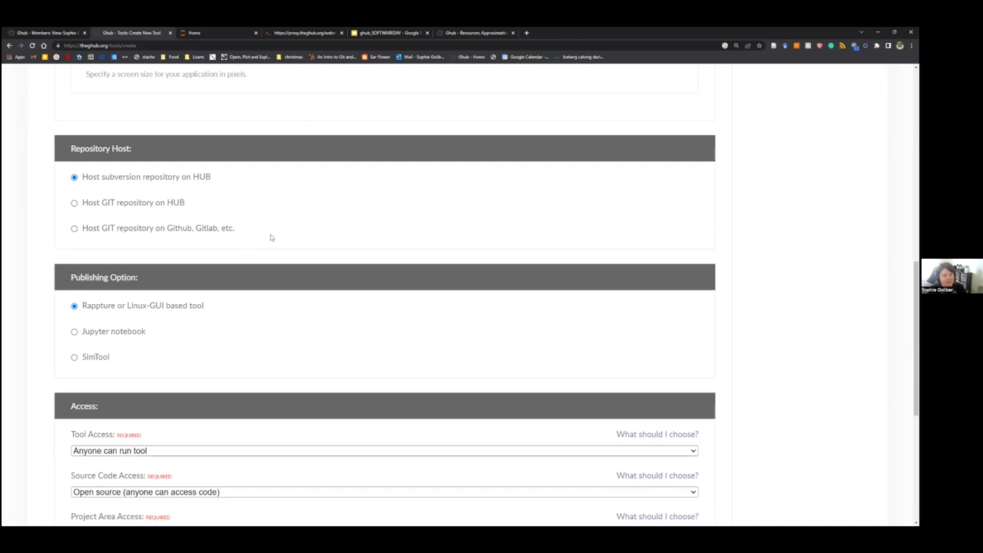
left_click(192, 228)
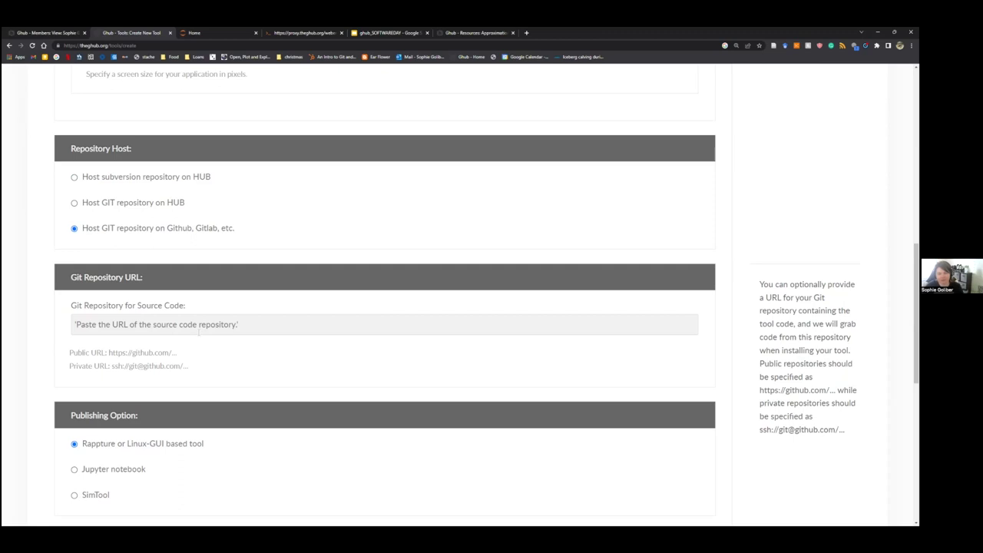
left_click(74, 204)
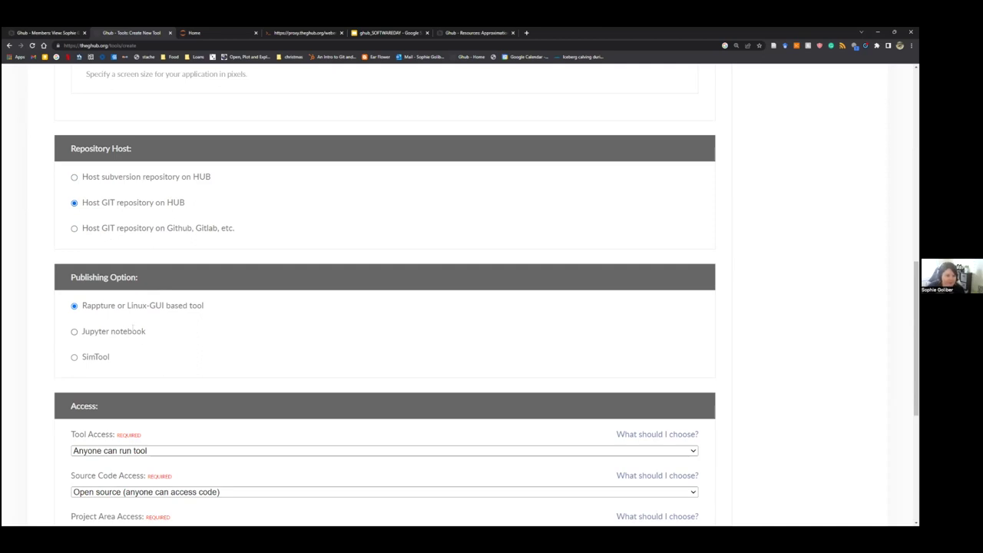
Step: Set the tool's publishing option to Jupyter notebook
left_click(75, 332)
scroll(151, 331, "down", 3)
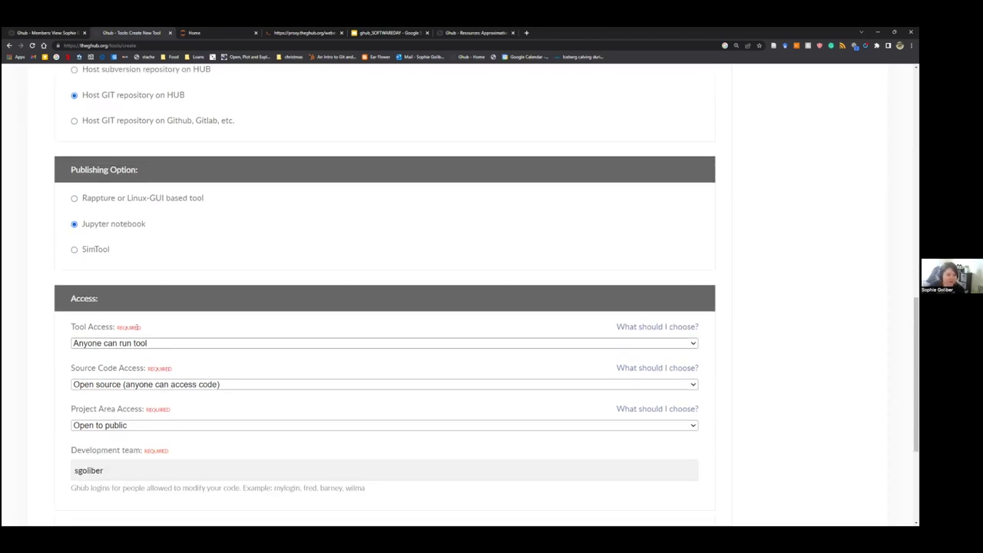
left_click_drag(68, 229, 104, 233)
left_click(104, 234)
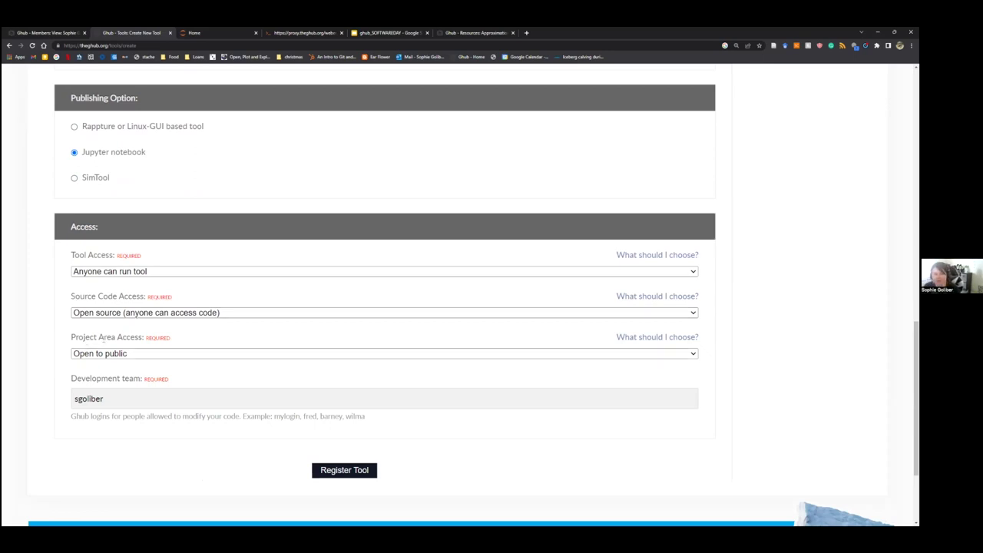
Step: Check the Tool Access choices and try closed Source Code Access, restoring it to open source
left_click(276, 272)
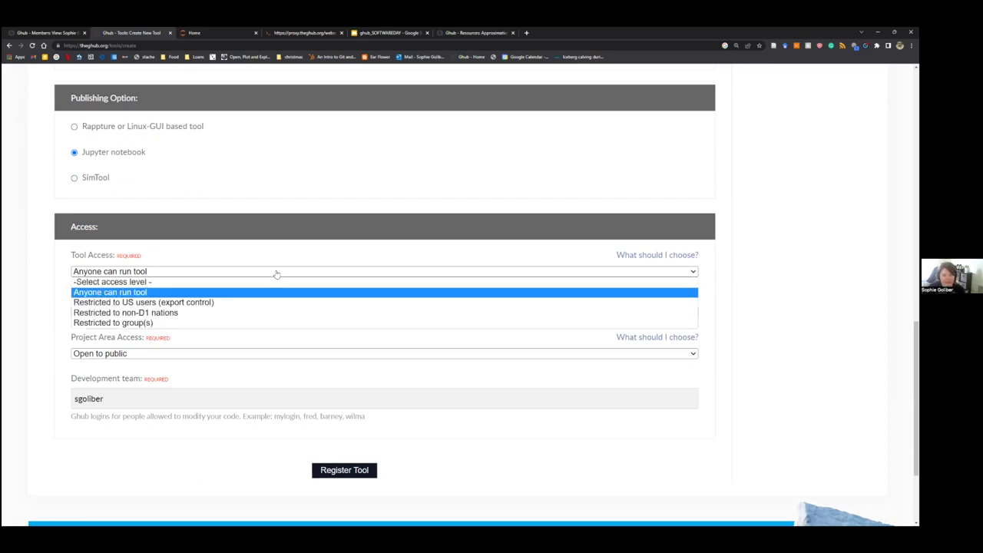
left_click(588, 254)
mouse_move(660, 255)
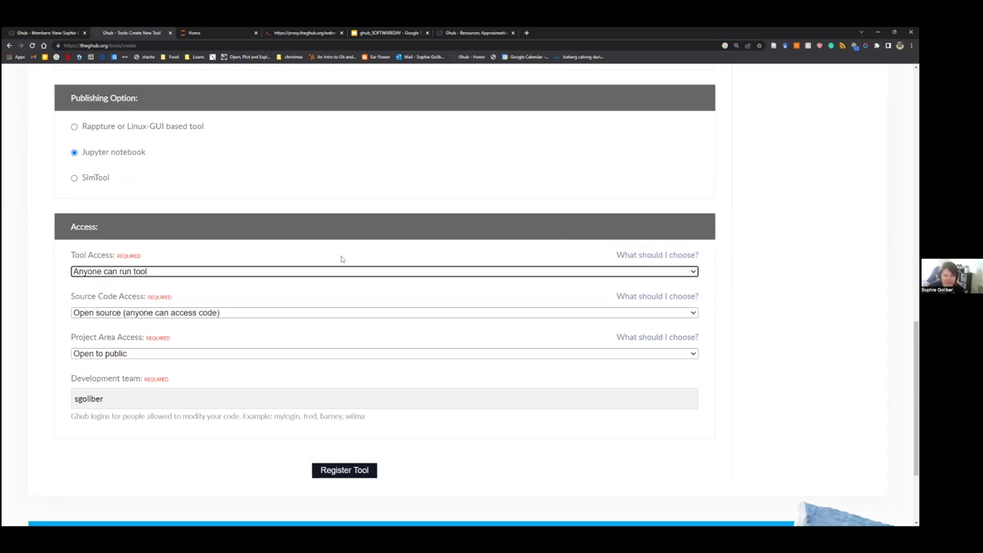
left_click(272, 313)
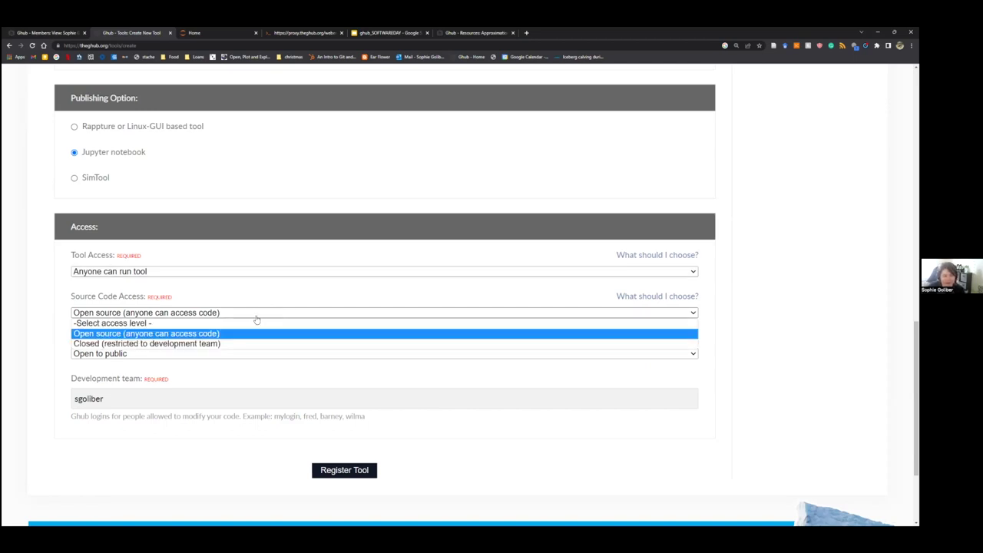
left_click(219, 344)
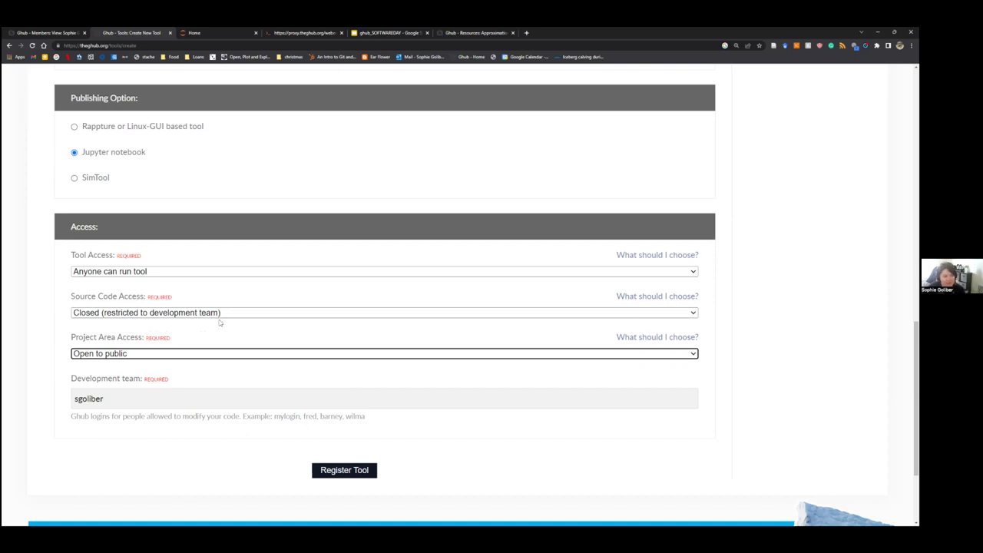
left_click(227, 315)
left_click(231, 331)
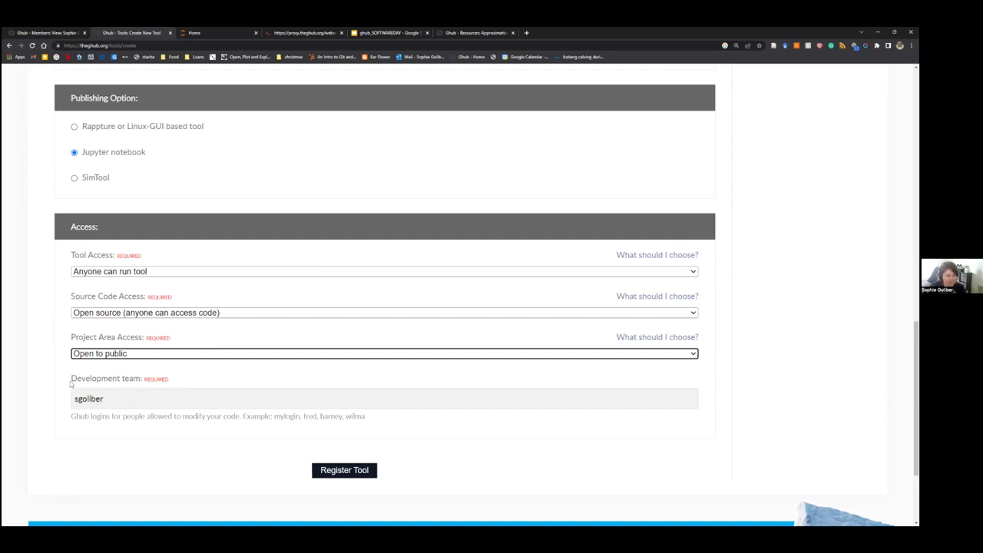
Step: Check the Development team field and submit the form to register the tool
left_click(103, 399)
left_click_drag(72, 416, 113, 415)
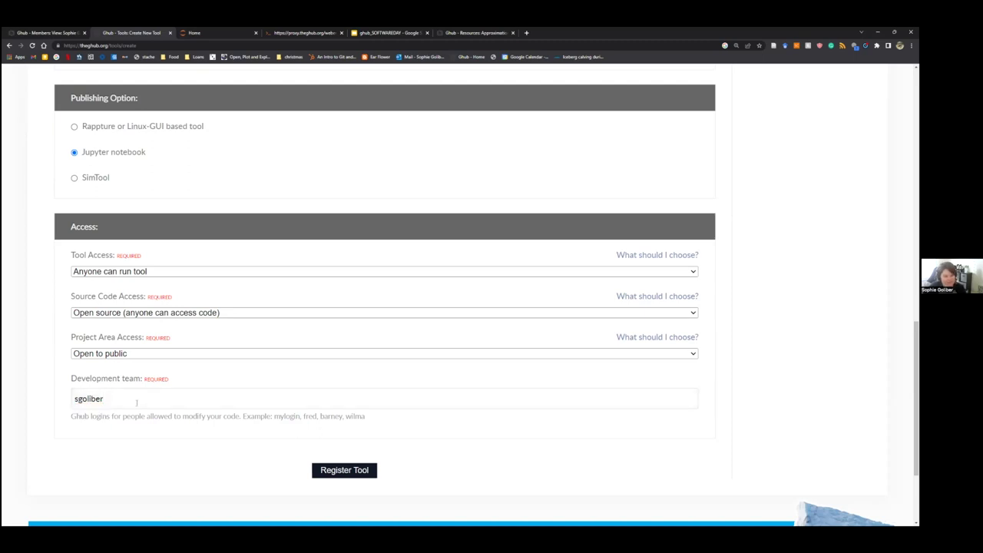
left_click(328, 468)
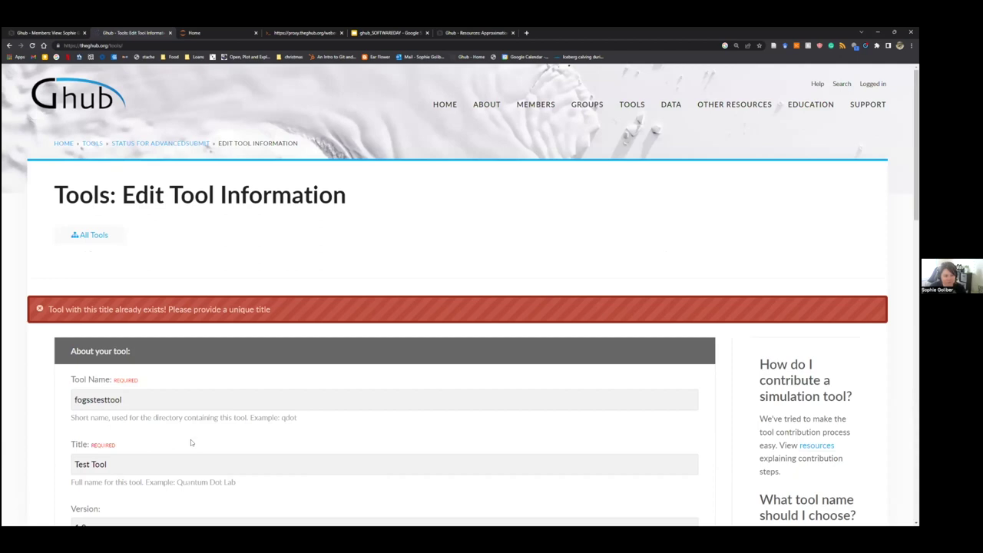
Step: Change the tool's title to TestTool1 and submit the registration again
scroll(189, 443, "down", 3)
scroll(189, 440, "up", 2)
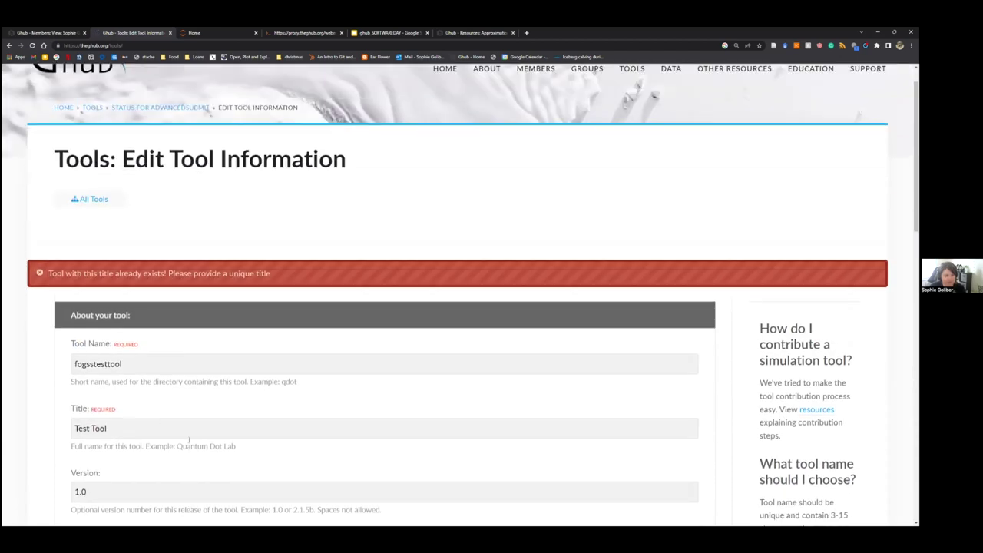
scroll(131, 388, "down", 2)
left_click(91, 321)
left_click(120, 326)
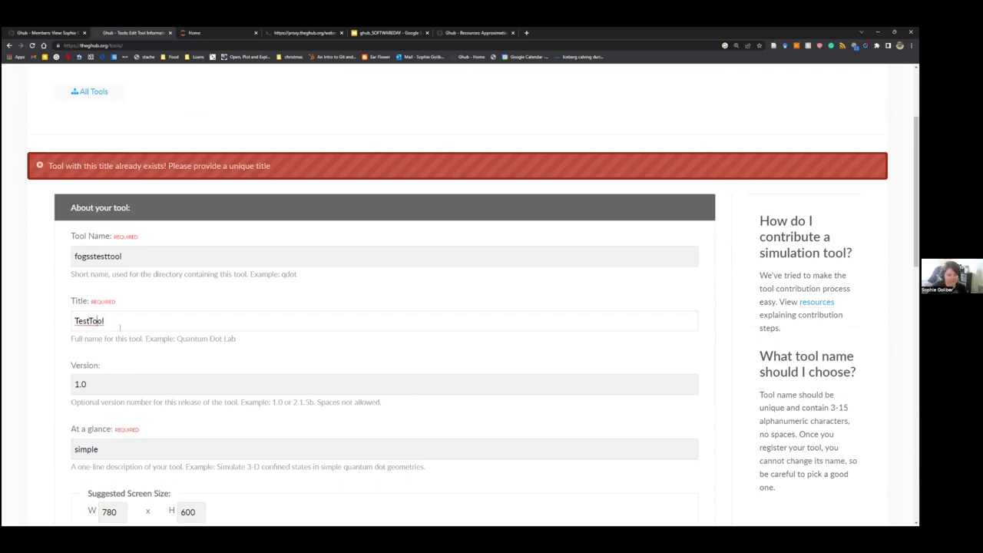
type("1")
scroll(205, 331, "down", 1)
scroll(205, 331, "down", 10)
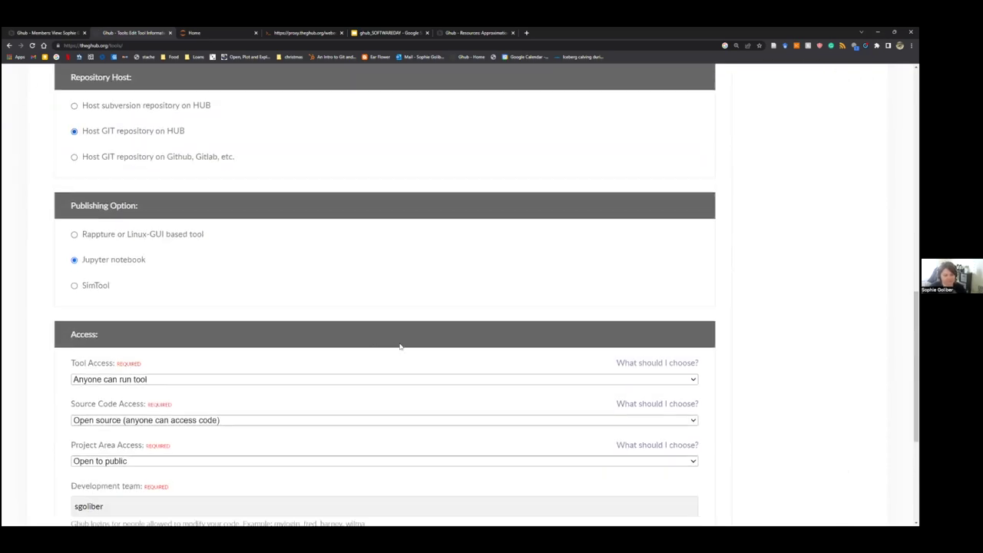
left_click(371, 340)
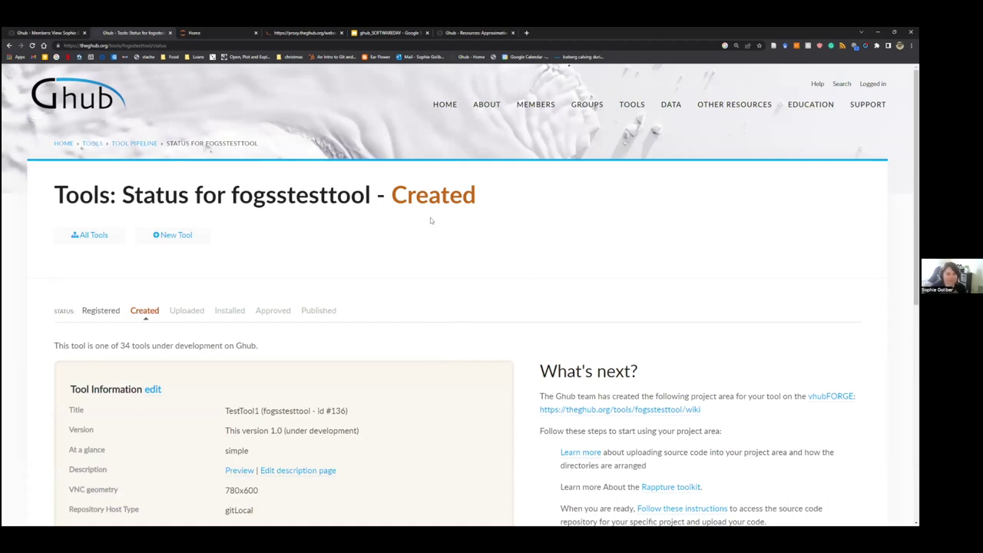
Step: Examine the fogsstesttool status page, including its tool information, What's next instructions and remaining publishing steps
scroll(430, 220, "down", 1)
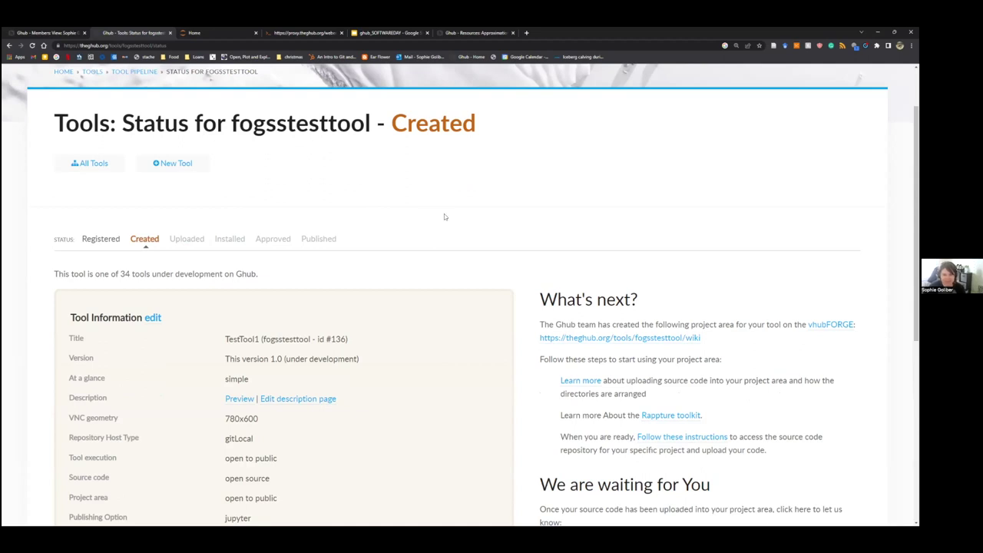
scroll(444, 216, "down", 2)
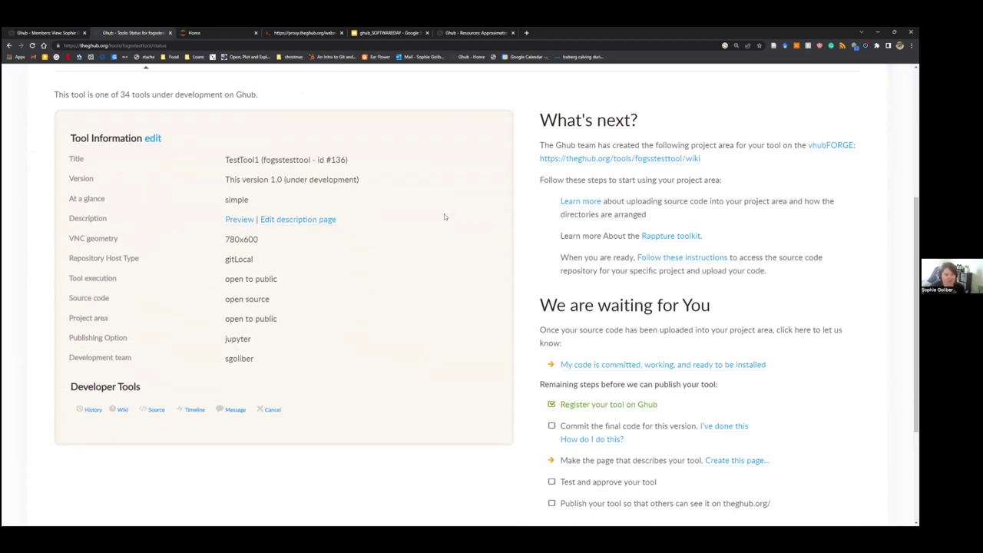
scroll(444, 217, "up", 2)
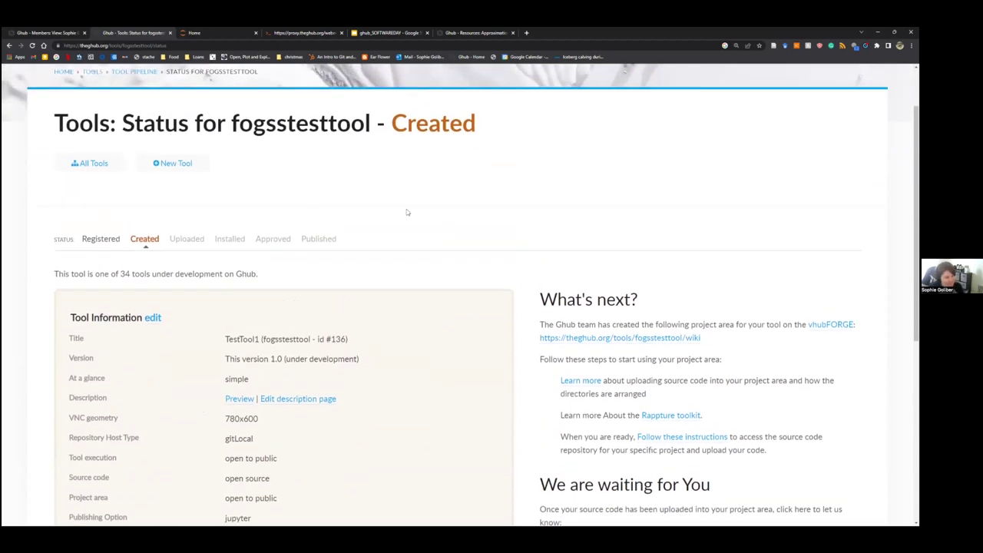
scroll(407, 212, "down", 1)
scroll(405, 209, "down", 1)
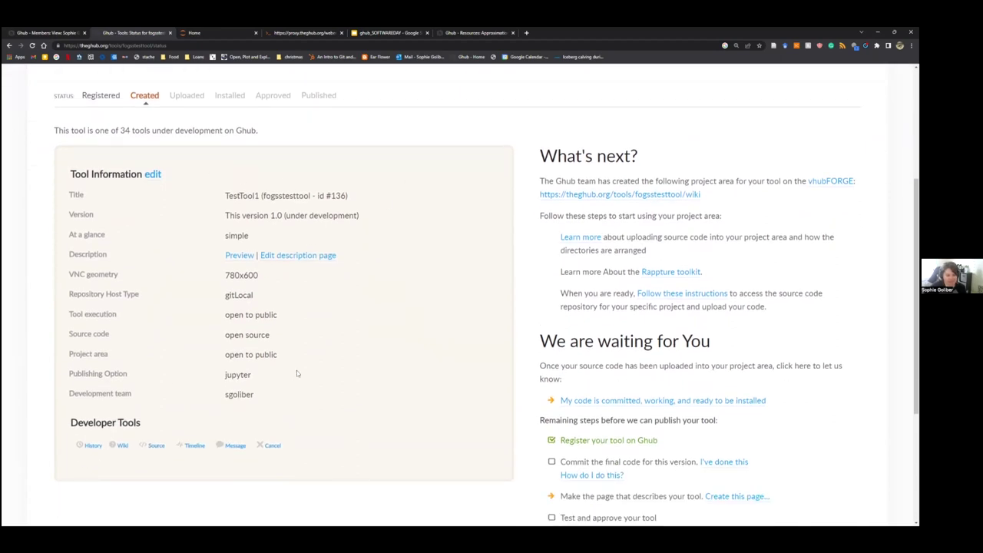
left_click_drag(539, 153, 803, 306)
left_click(802, 306)
scroll(768, 331, "down", 2)
scroll(765, 351, "up", 1)
scroll(765, 351, "up", 1)
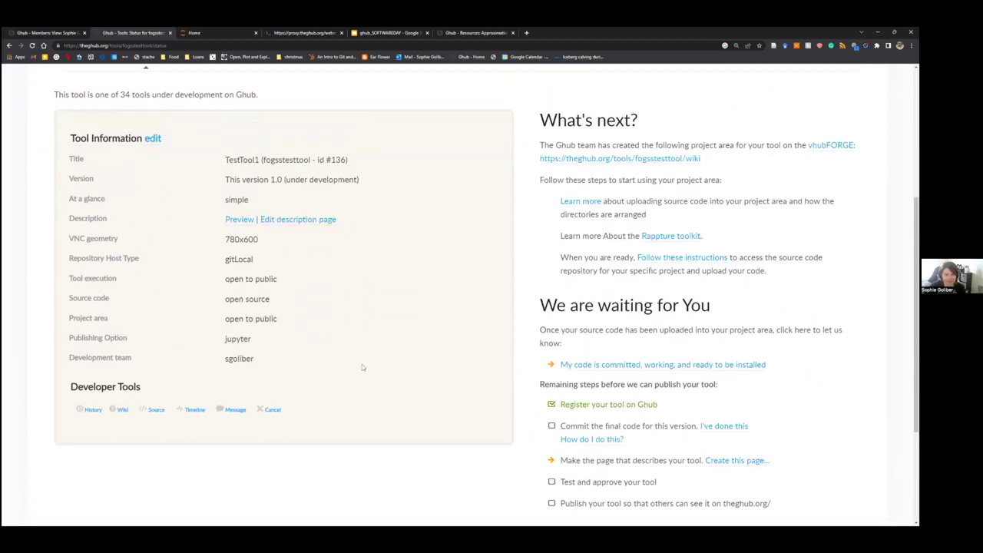
Step: Review the Developer Tools section and open the form for messaging the site administrator
scroll(363, 367, "up", 1)
scroll(453, 381, "down", 1)
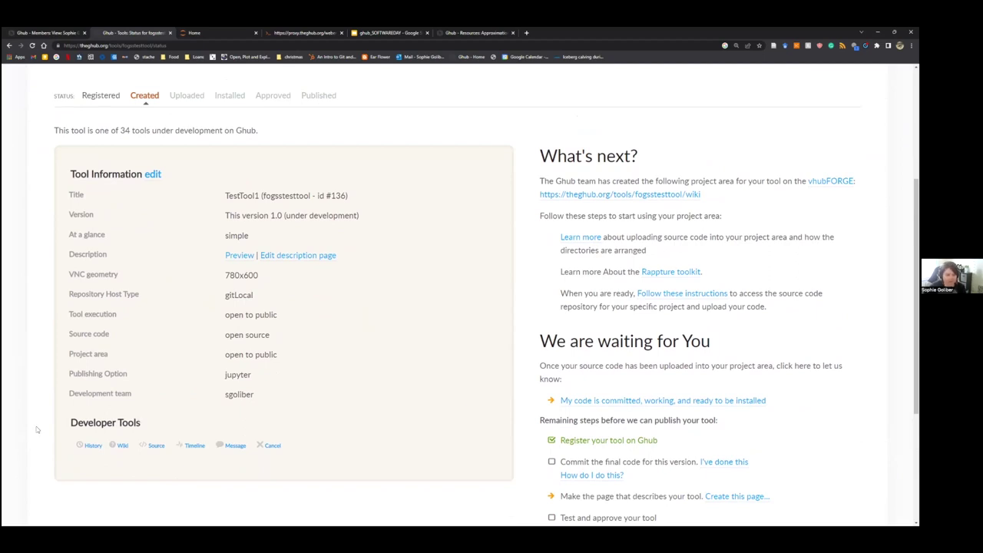
left_click_drag(70, 422, 143, 422)
left_click(143, 421)
scroll(143, 419, "down", 2)
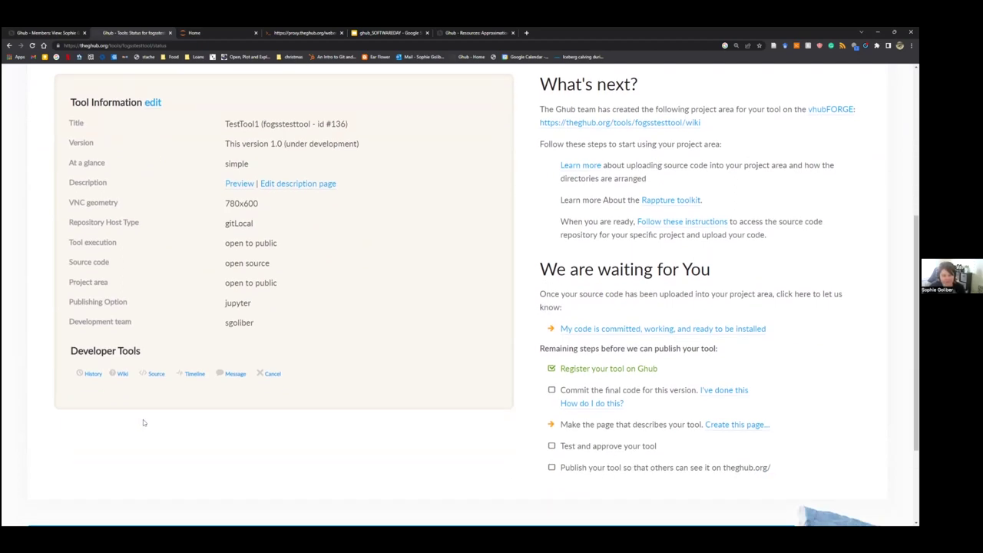
left_click(230, 373)
scroll(302, 388, "down", 1)
left_click_drag(92, 384, 210, 384)
left_click(209, 385)
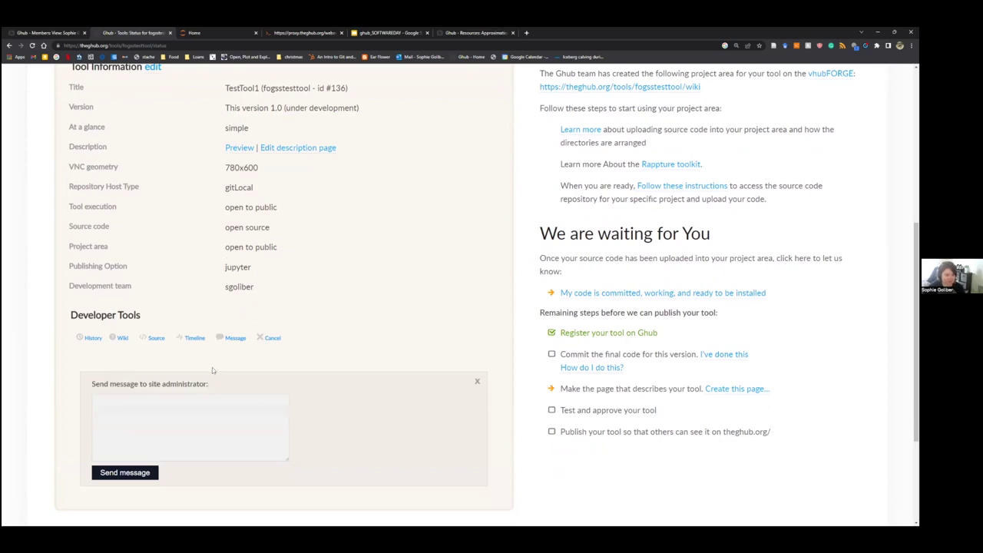
Step: Open the tool's timeline of changes in HUB Forge and log in to view it
left_click(197, 339)
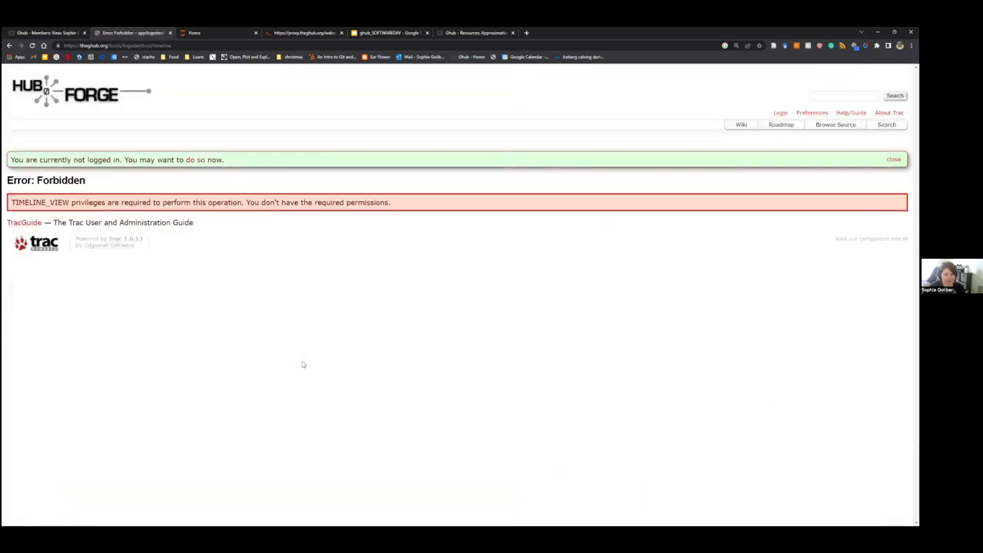
left_click(195, 161)
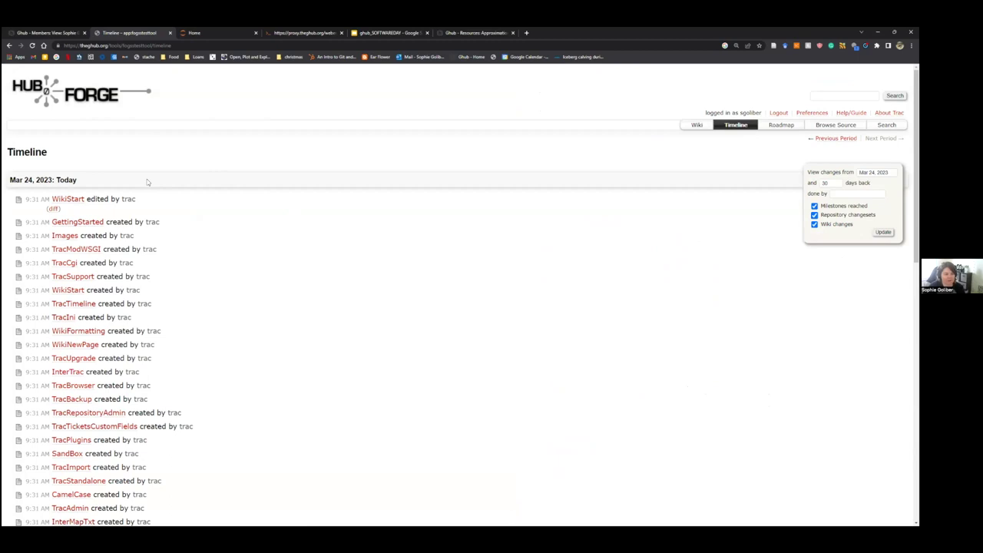
Step: Open the tool's wiki from its status page and read the GettingStarted instructions for new developers
left_click(9, 46)
left_click(9, 46)
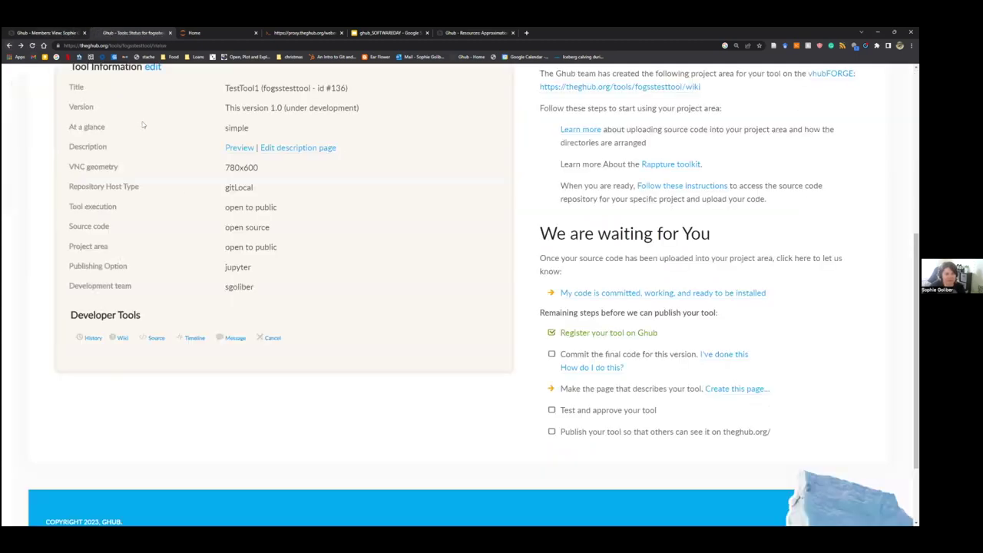
scroll(136, 374, "up", 1)
left_click(125, 411)
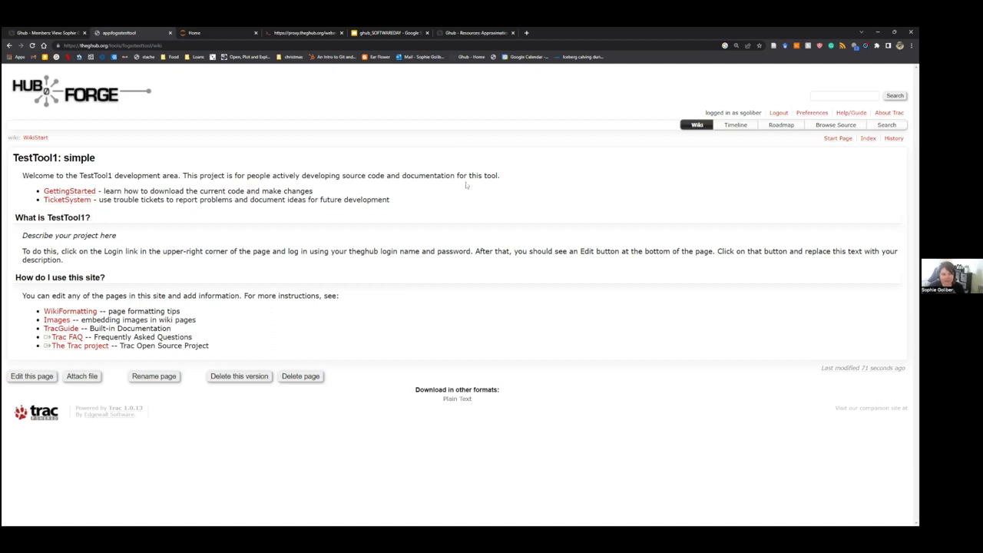
left_click(81, 192)
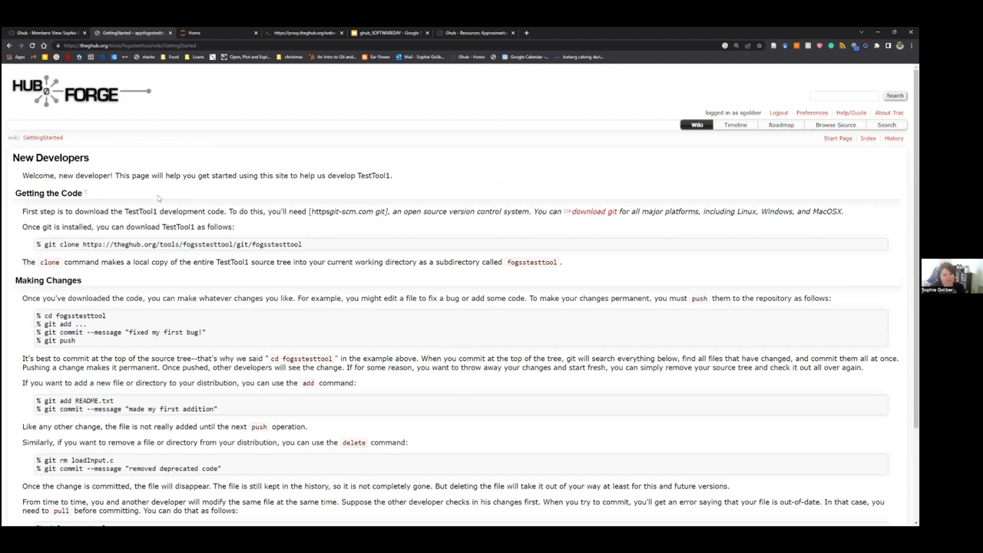
scroll(137, 260, "down", 2)
scroll(137, 260, "up", 3)
Step: Return to the tool's status page and review the What's next section on starting to use the project area
left_click(64, 32)
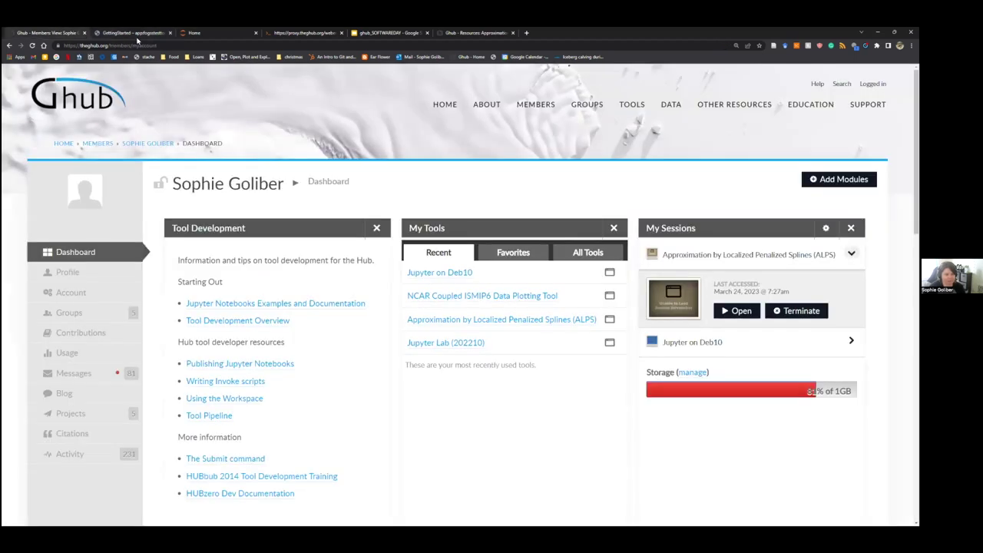
left_click(133, 33)
left_click(9, 45)
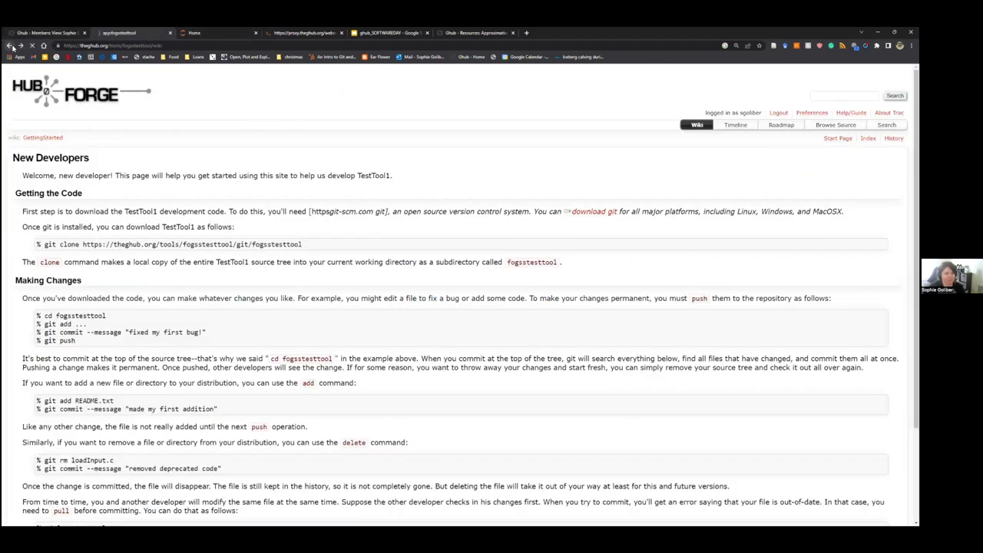
left_click(9, 45)
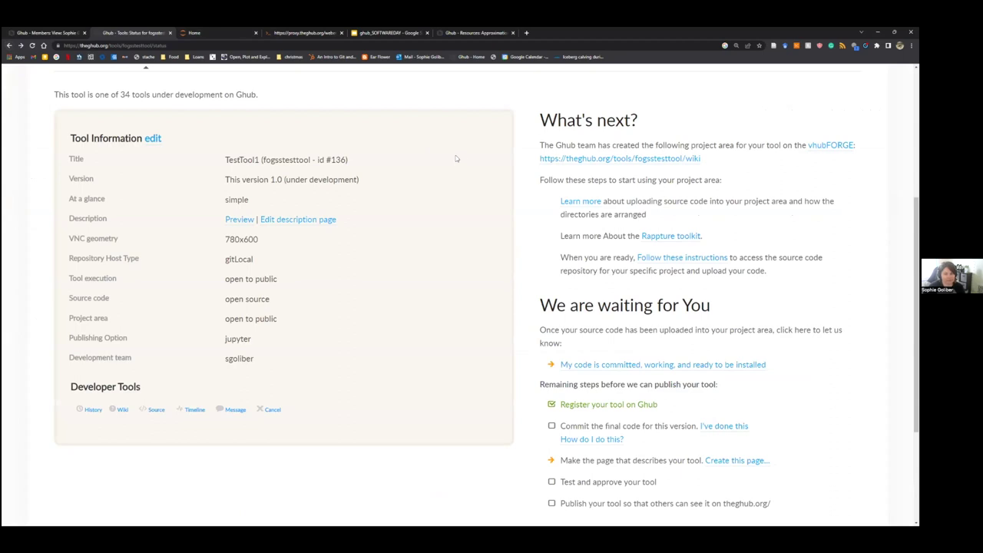
scroll(496, 158, "up", 1)
left_click_drag(543, 182, 640, 196)
left_click(633, 207)
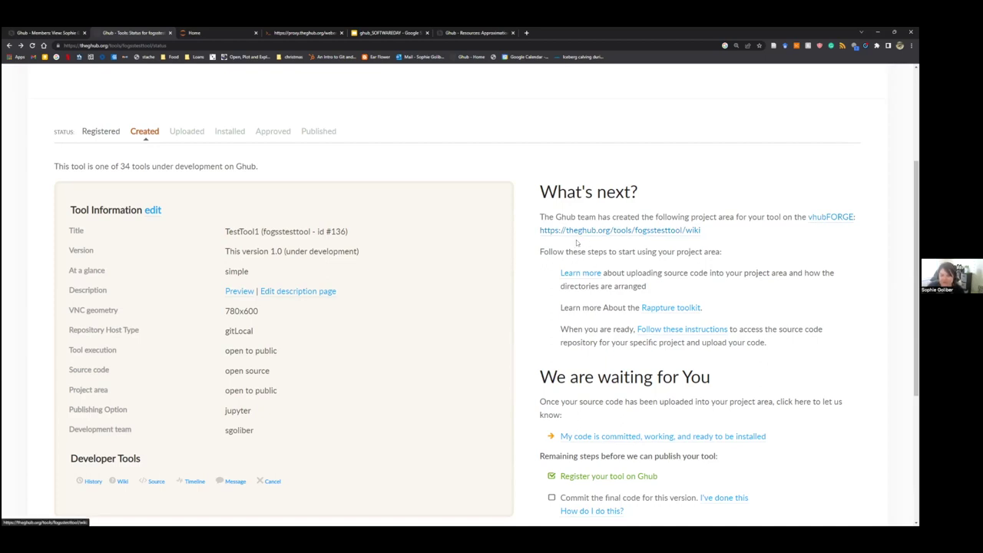
left_click_drag(538, 251, 722, 252)
left_click(722, 252)
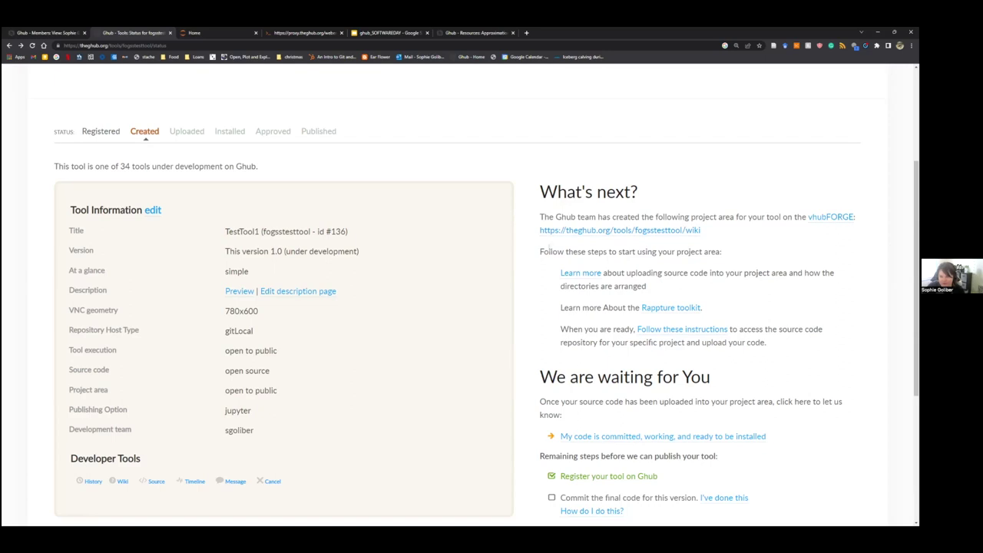
Step: Open the wiki project area's GettingStarted page and copy the git clone command for fogsstesttool
left_click(571, 231)
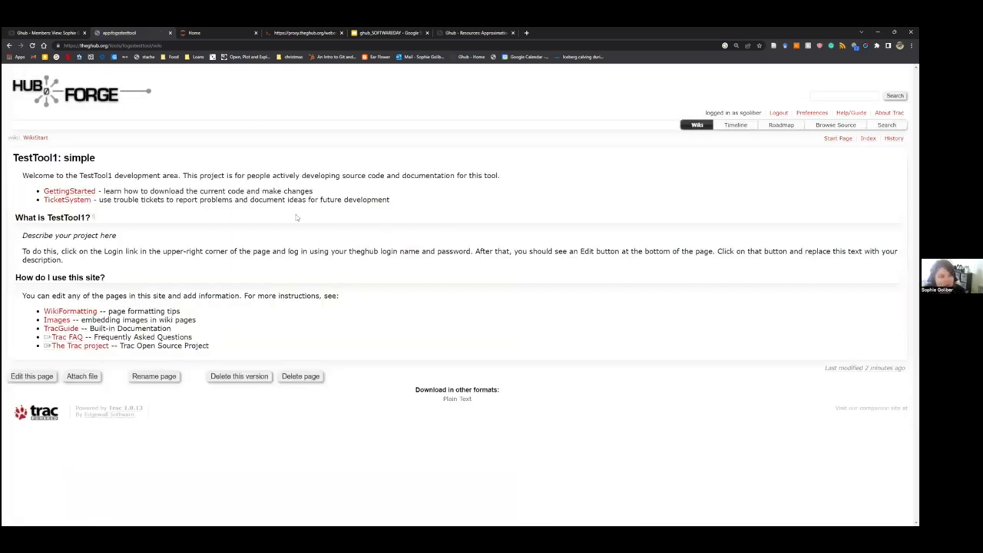
left_click(81, 192)
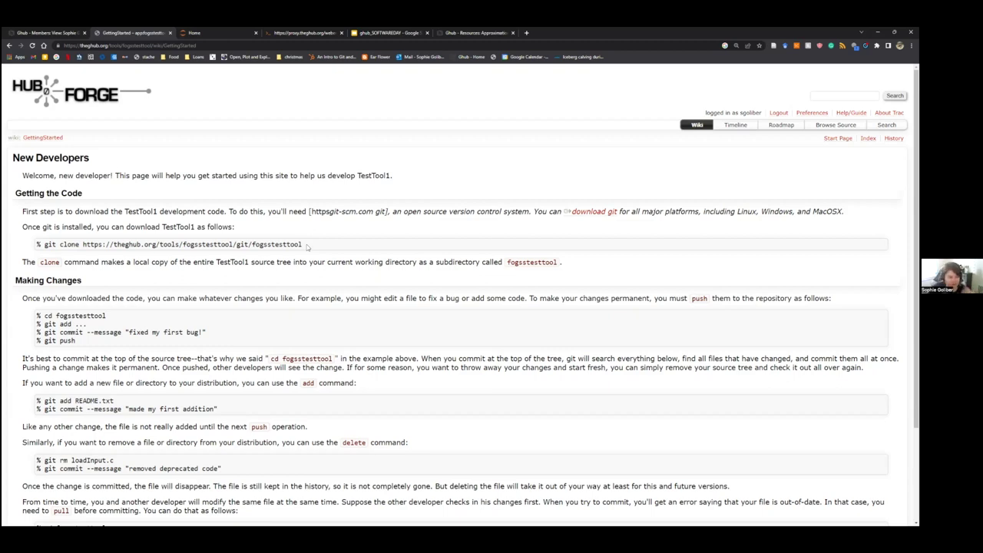
mouse_move(306, 246)
left_mouse_down()
mouse_move(166, 262)
mouse_move(44, 244)
left_mouse_up()
key("ctrl+c")
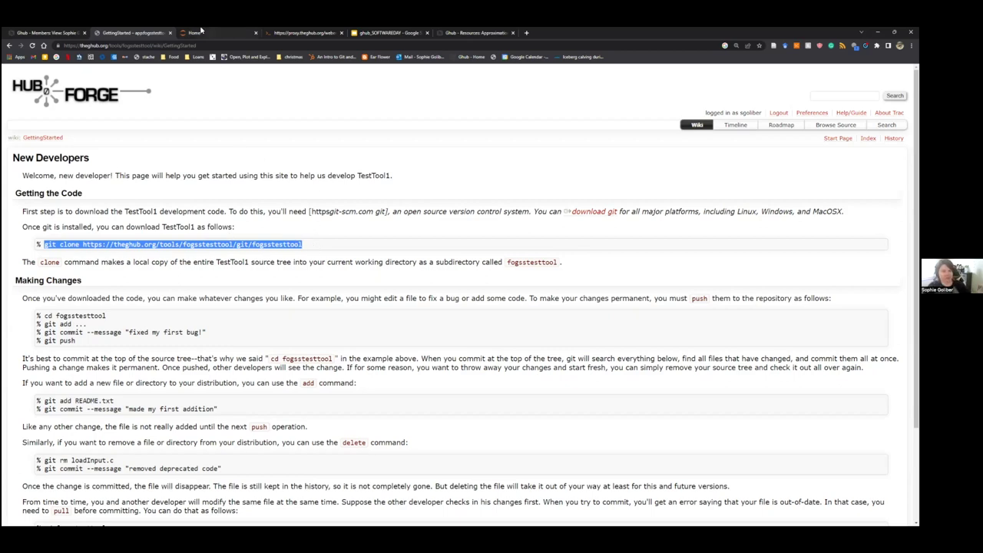
Step: Clone the fogsstesttool repository in a new Jupyter terminal with the copied git clone command
key("ctrl+Tab")
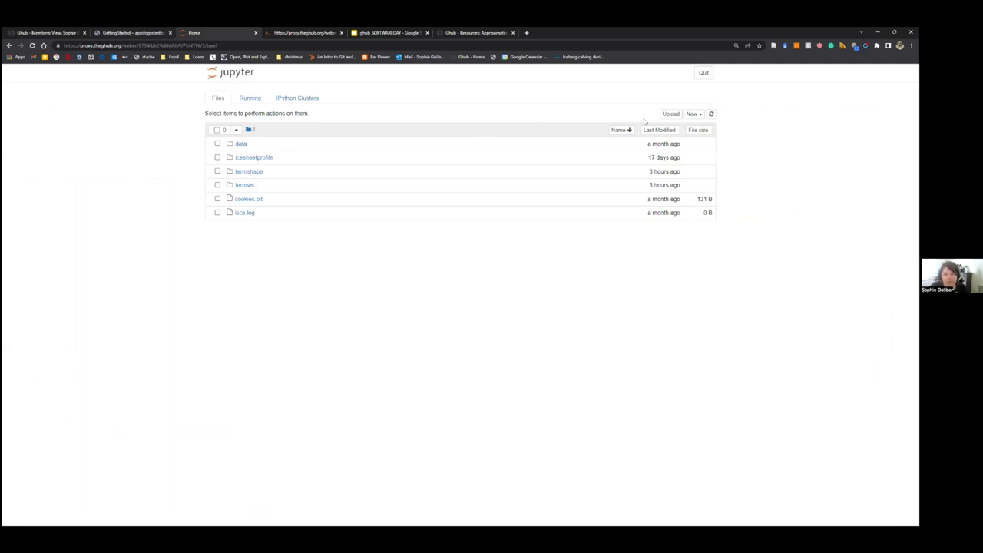
left_click(692, 115)
left_click(659, 217)
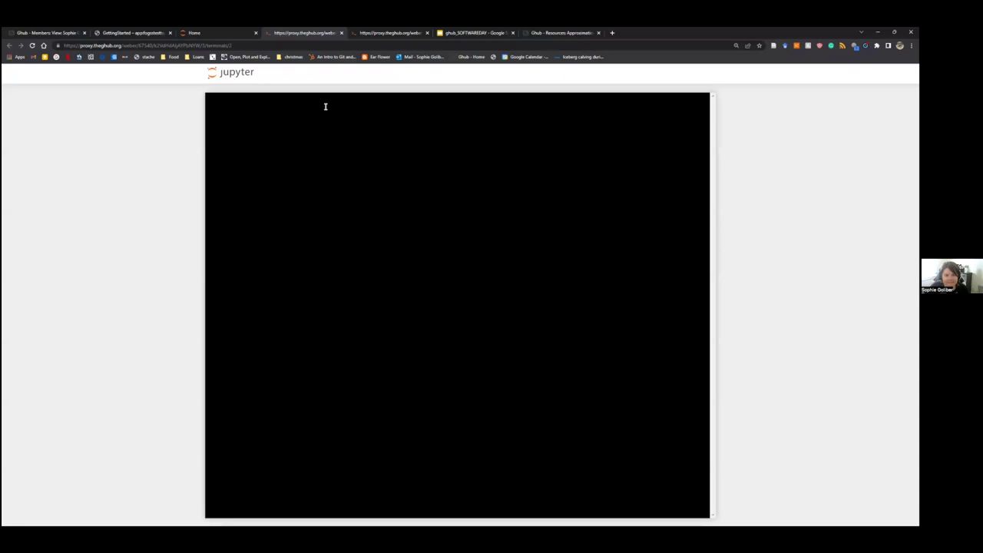
right_click(362, 98)
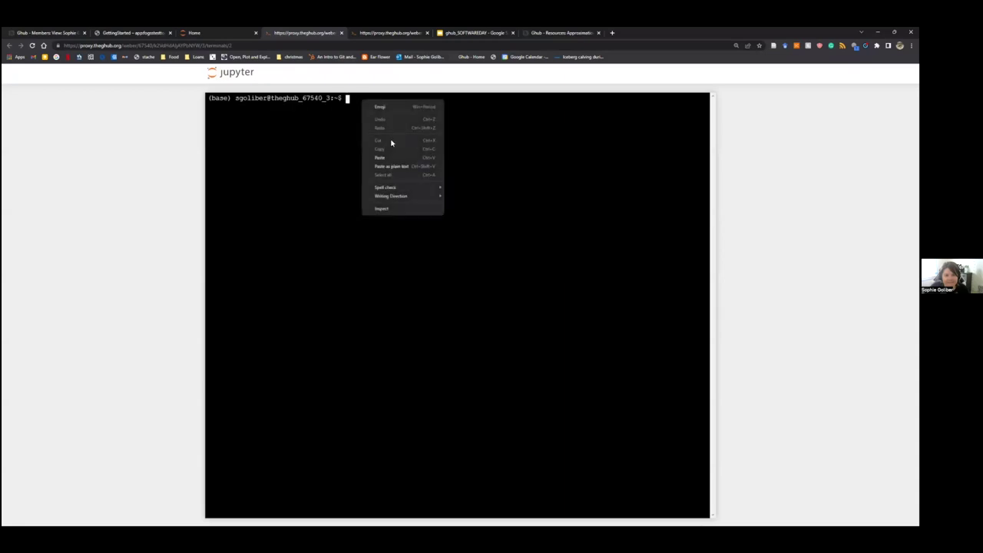
left_click(395, 165)
key("Return")
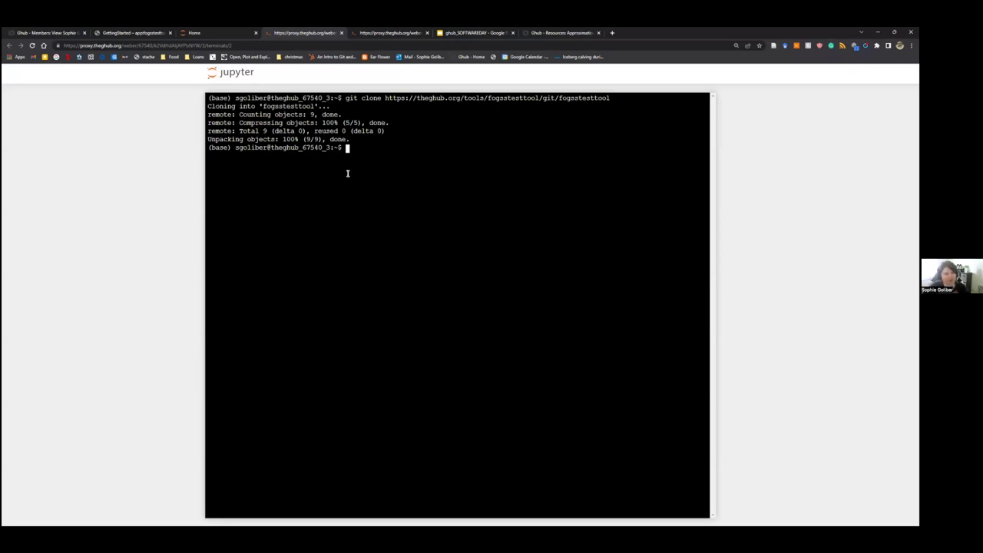
Step: Open the cloned fogsstesttool folder in Jupyter and look through the local Desktop files offered for upload
left_click(228, 31)
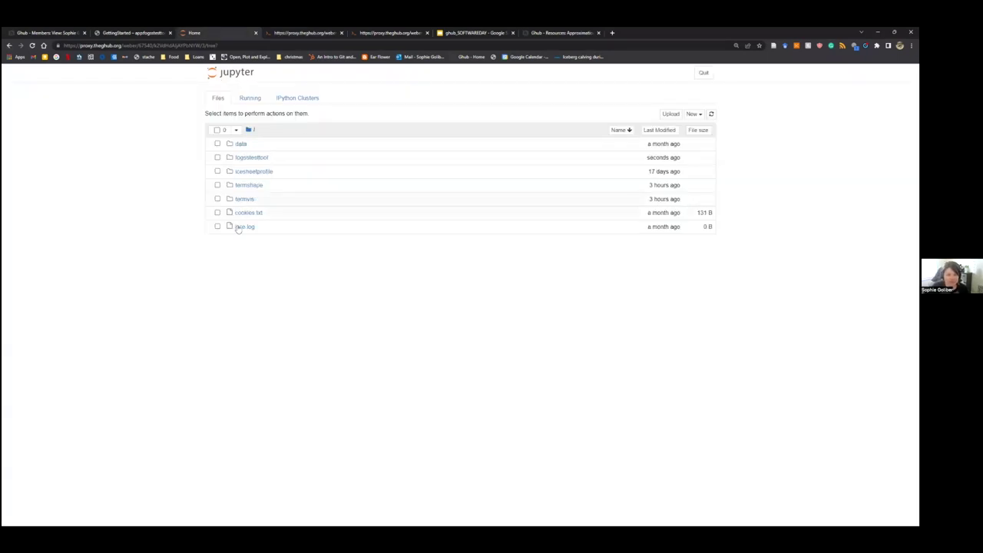
left_click(250, 158)
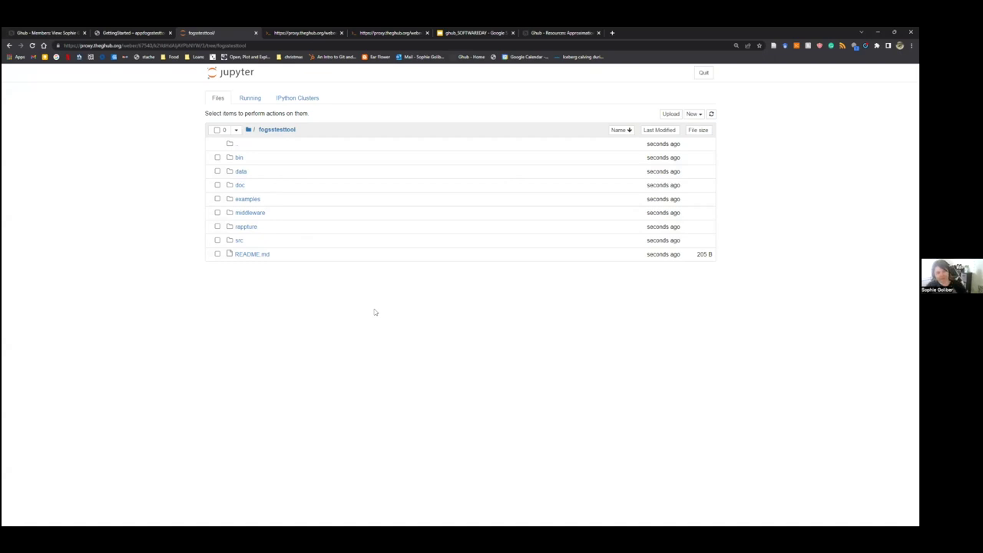
left_click(675, 116)
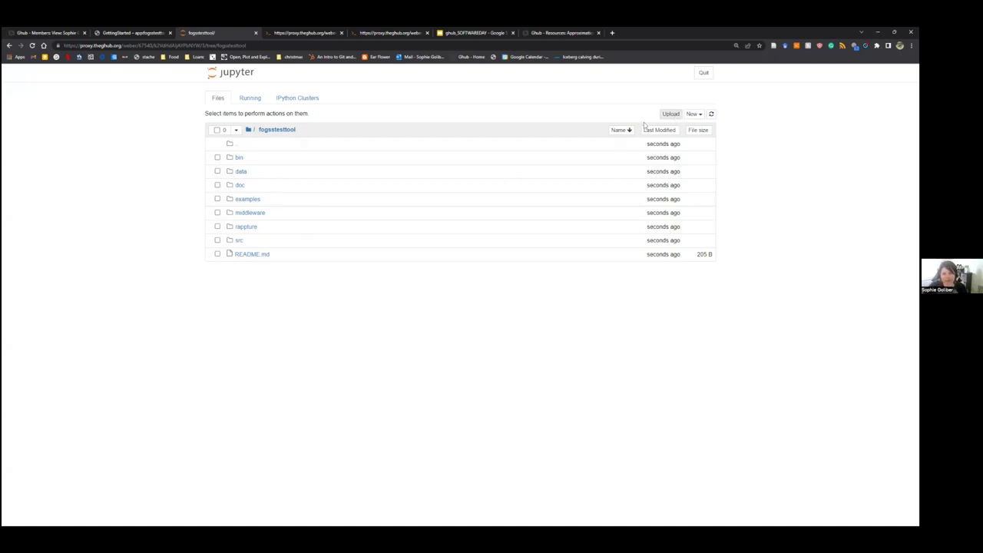
scroll(73, 187, "down", 3)
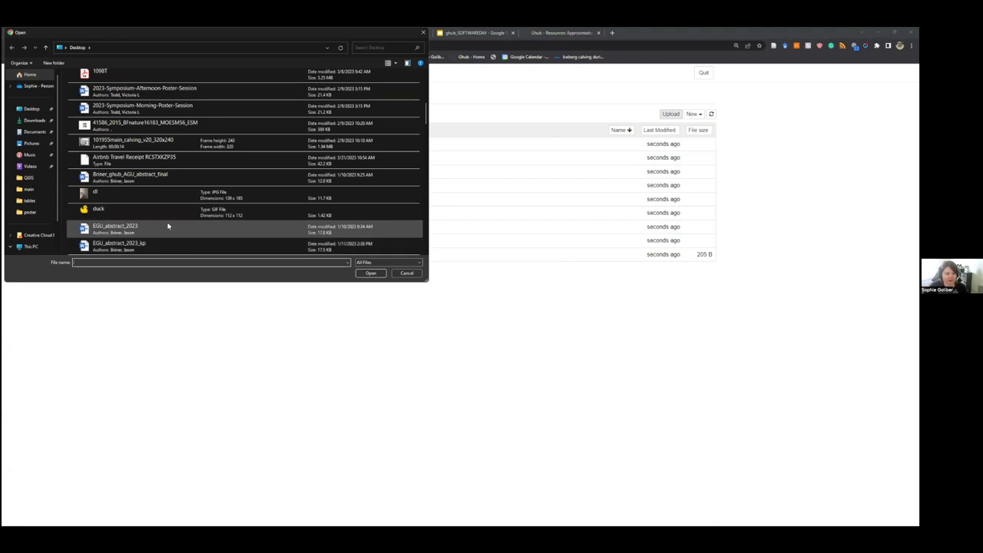
scroll(167, 221, "up", 2)
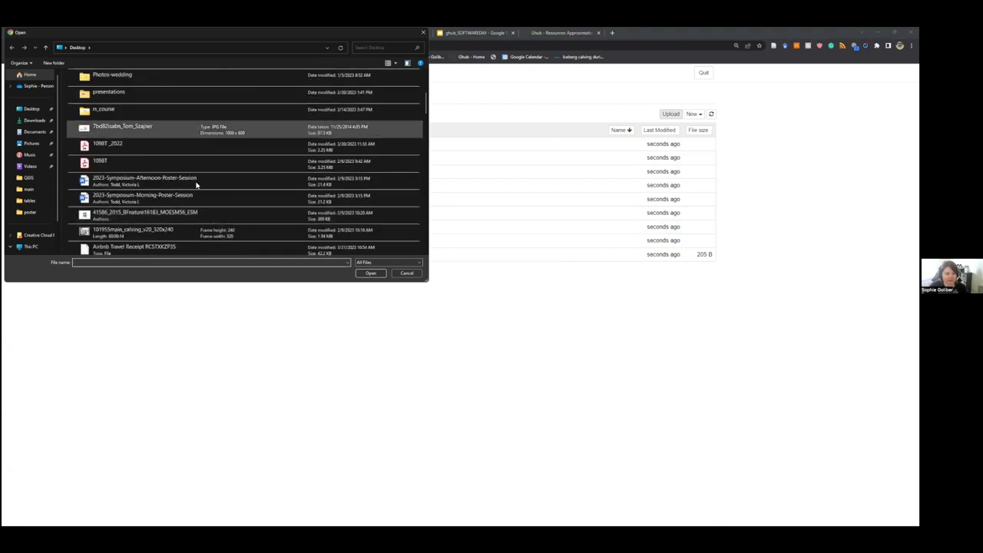
left_click(422, 32)
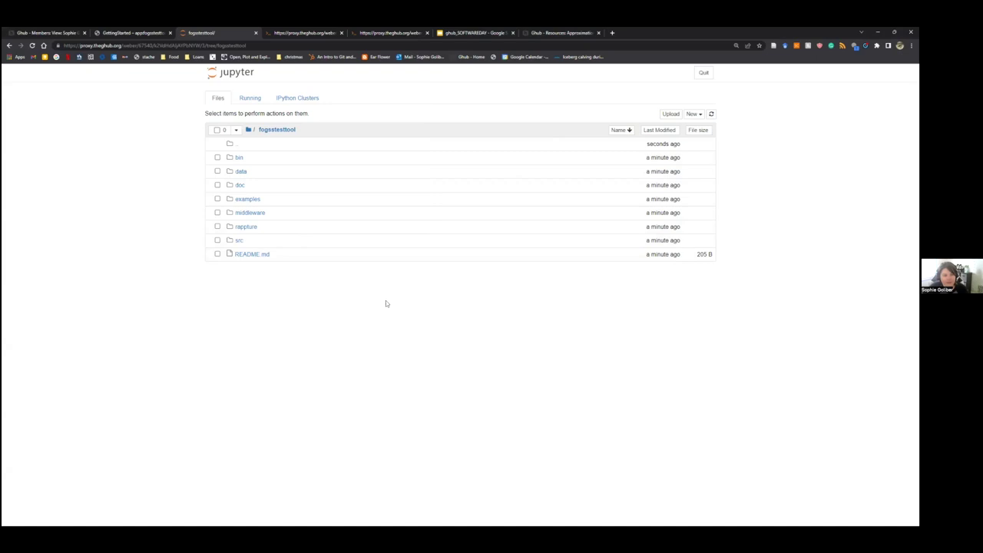
Step: Open the invoke script in the middleware folder and examine its start_jupyter line naming fogsstesttool.ipynb
left_click(251, 214)
left_click(243, 157)
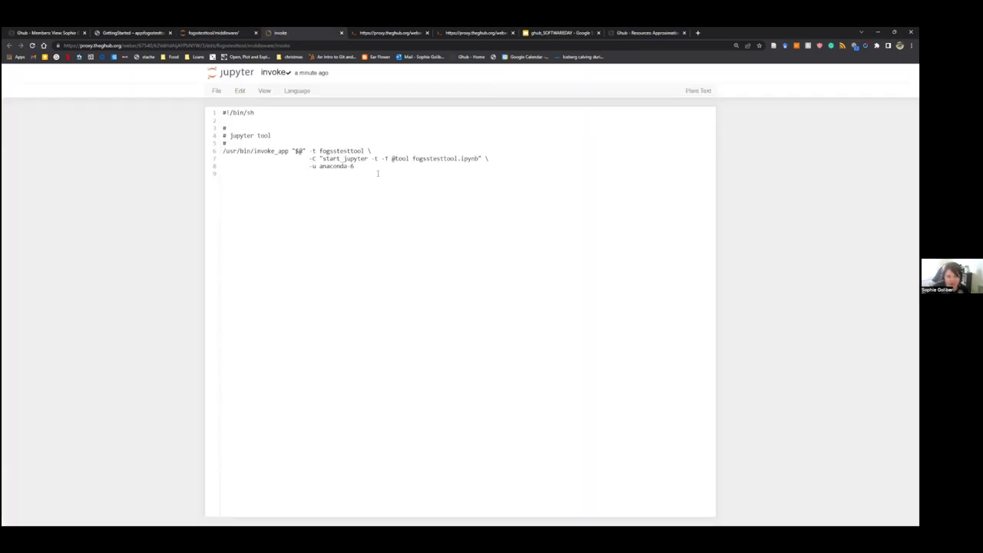
left_click_drag(323, 158, 500, 158)
left_click_drag(412, 158, 479, 158)
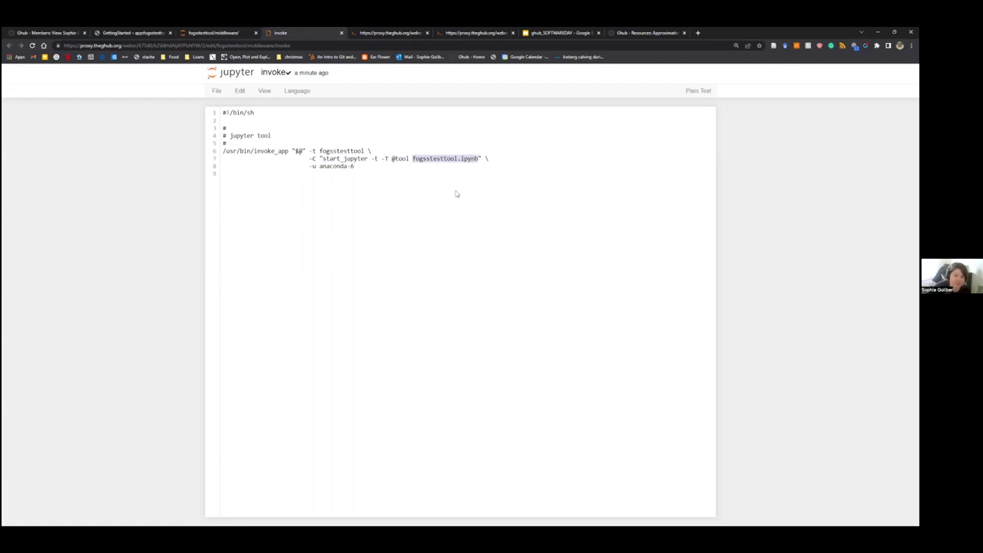
left_click(419, 158)
left_click_drag(413, 159, 480, 159)
left_click(428, 158)
double_click(427, 158)
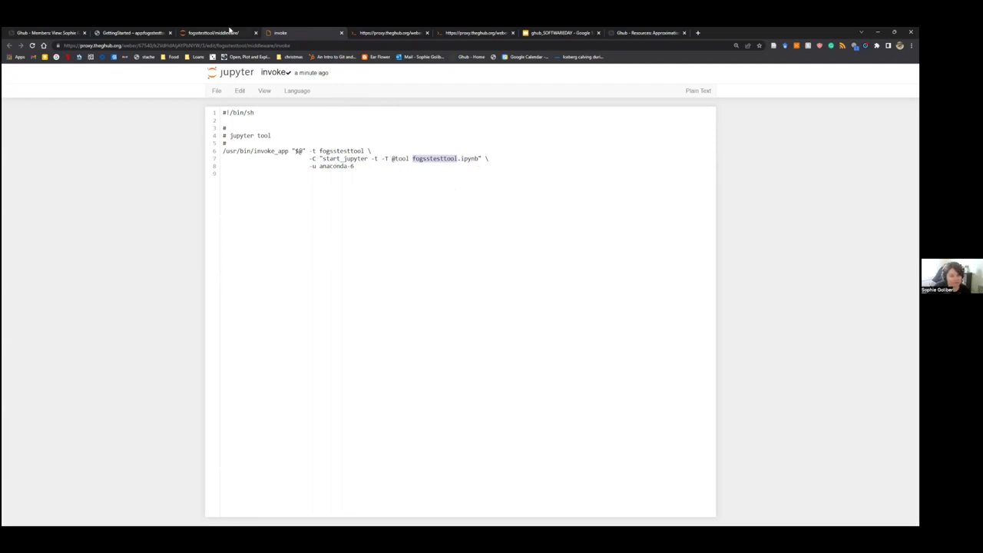
Step: Create a Python 3 notebook in the middleware folder and name it fogstesttool
left_click(229, 31)
left_click(692, 114)
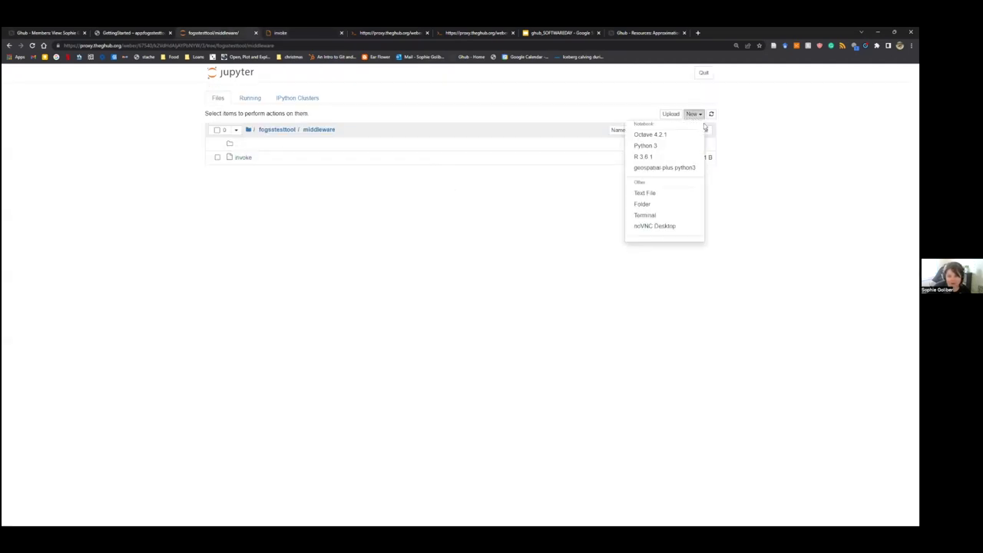
left_click(655, 145)
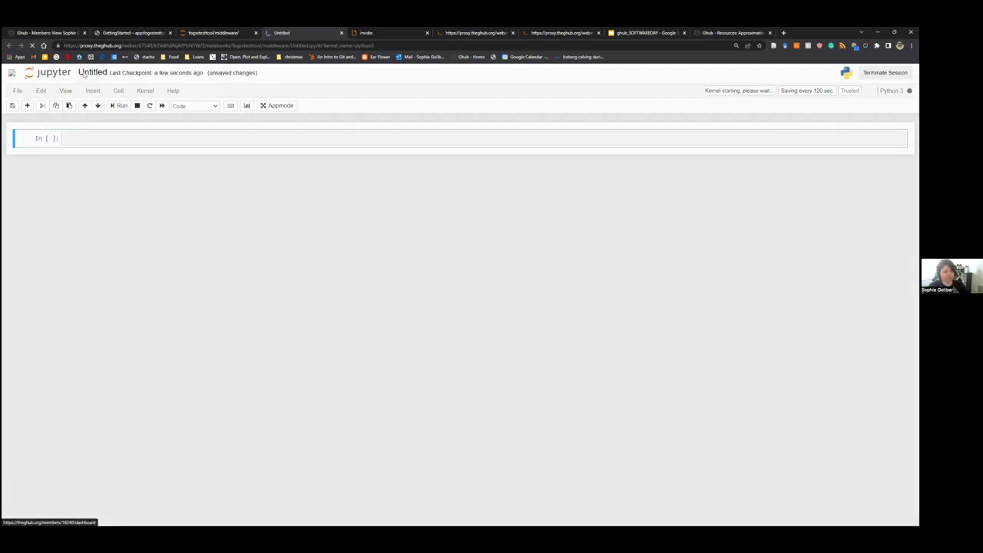
left_click(86, 73)
type("fogs")
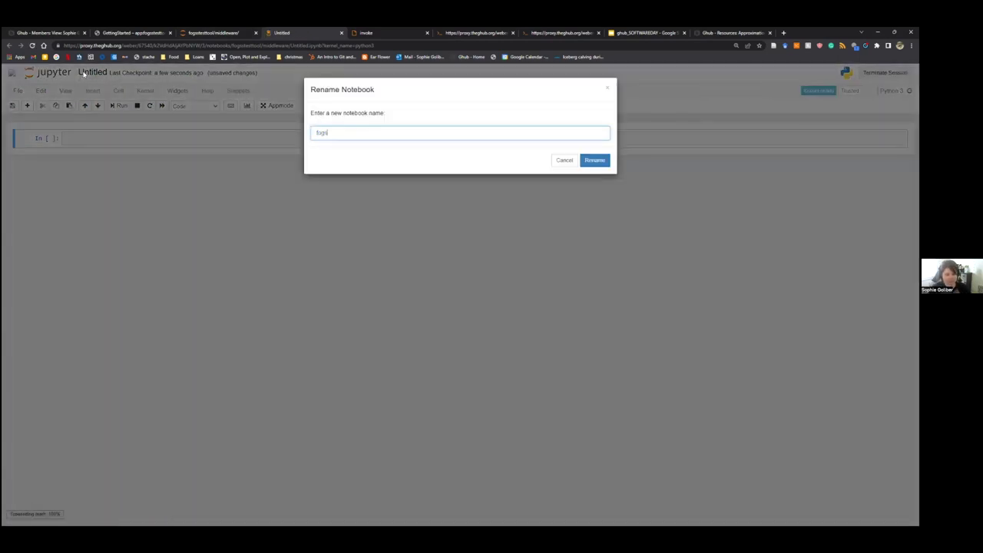
type("testtool")
key("Return")
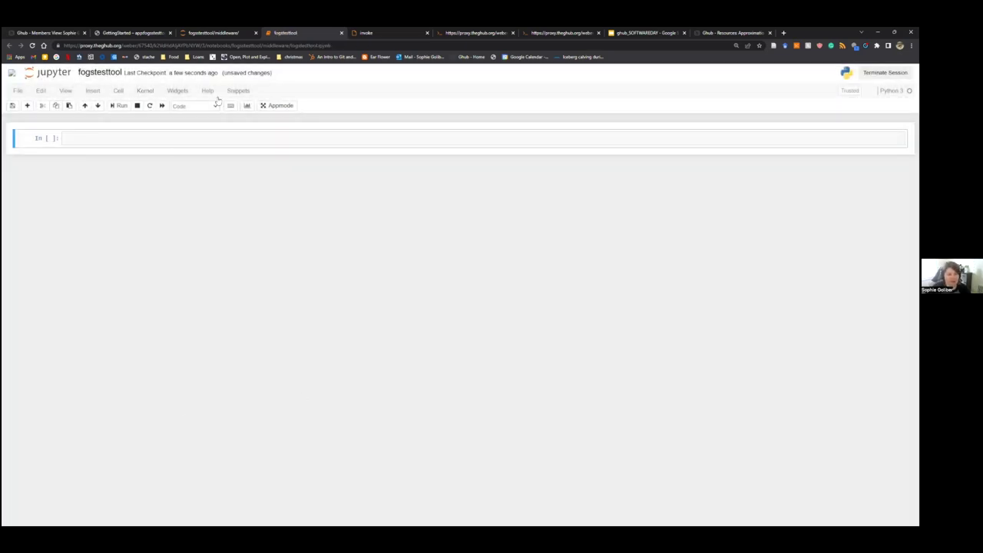
Step: Go back to the top of the fogsstesttool folder in Jupyter and reopen the tool's status page
key("ctrl+shift+Tab")
left_click(277, 130)
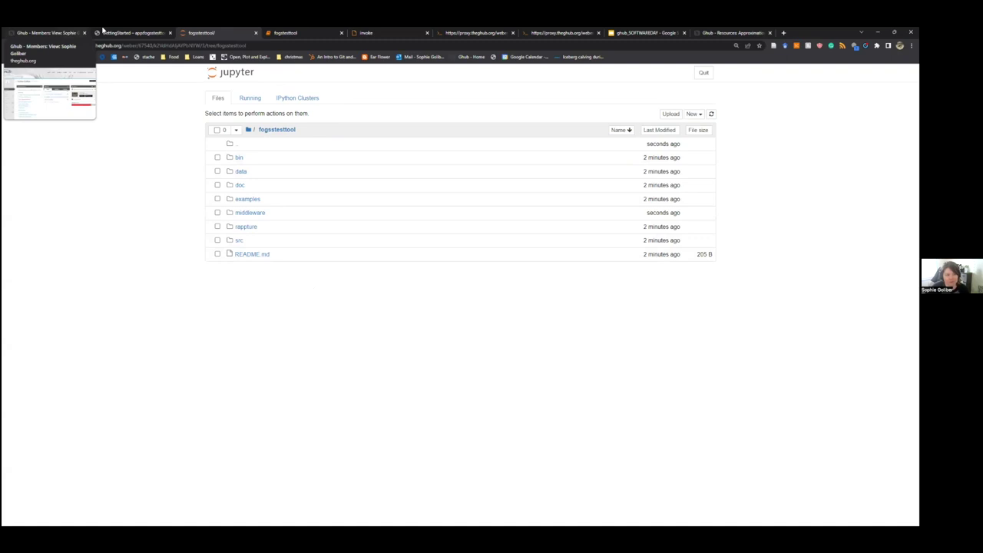
left_click(127, 32)
key("alt+Left")
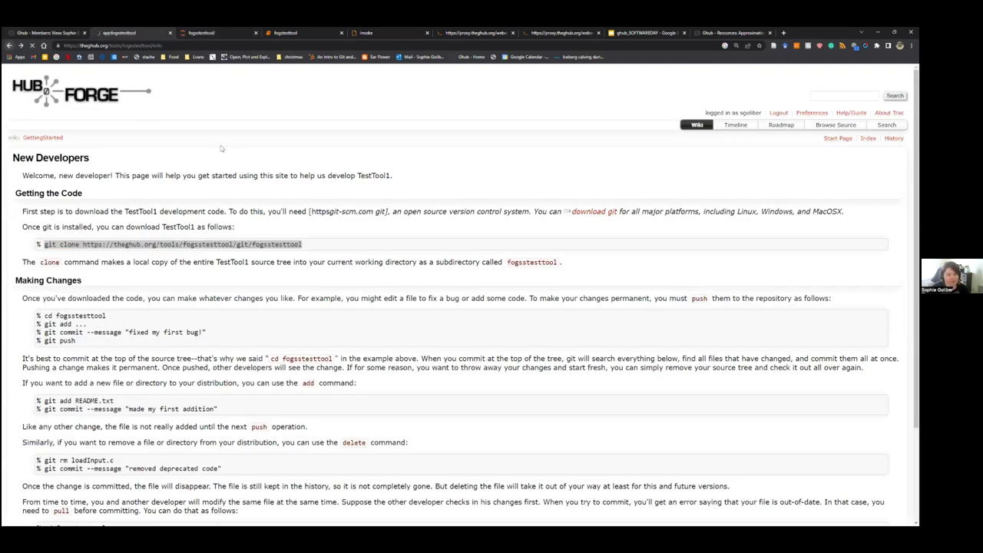
left_click(8, 46)
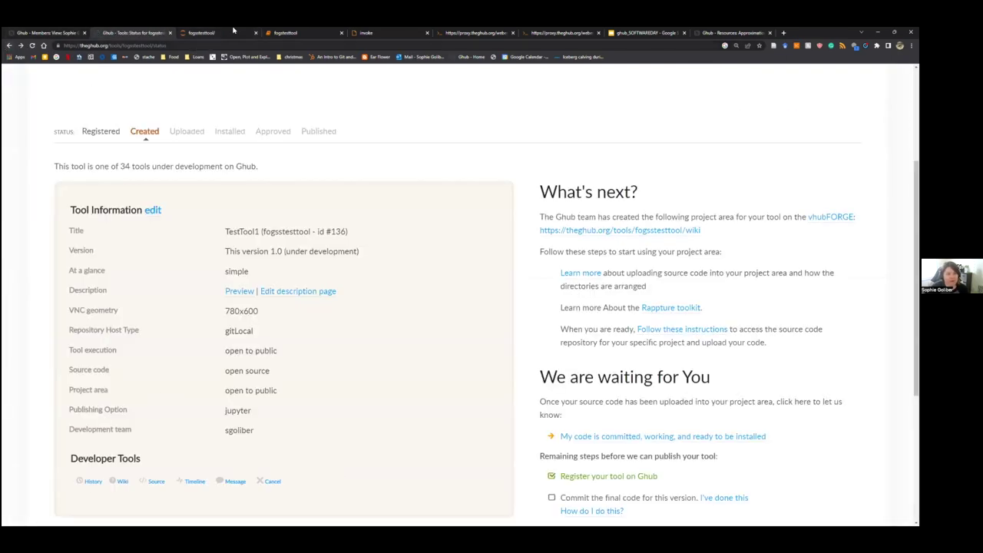
Step: Start another Jupyter terminal from the fogsstesttool folder view and return to the tool's status page
left_click(202, 32)
left_click(285, 32)
left_click(200, 32)
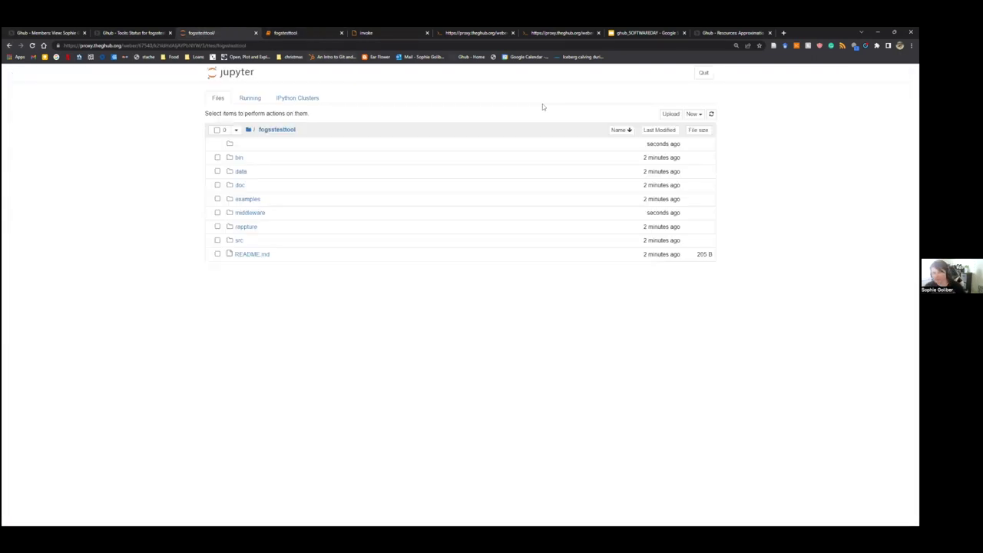
left_click(693, 113)
left_click(649, 215)
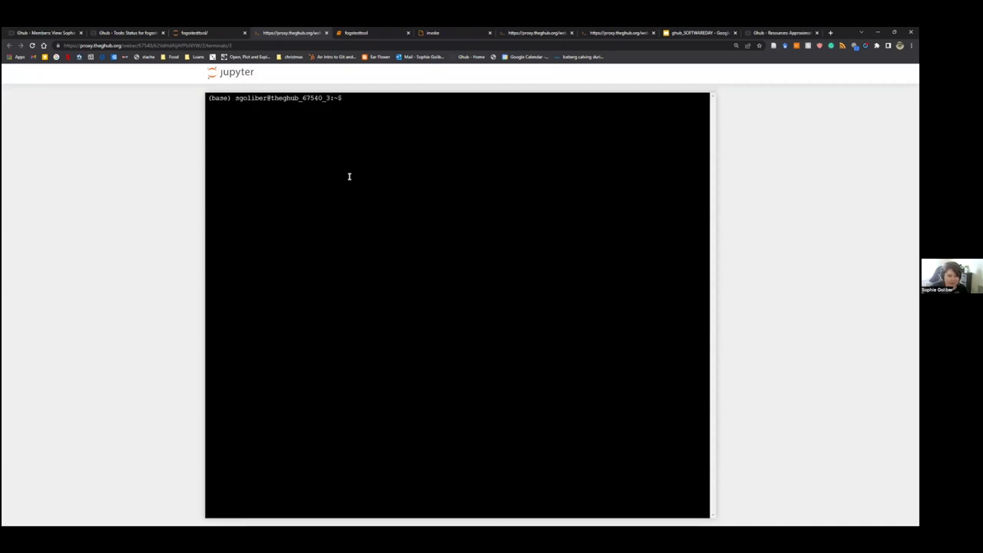
left_click(196, 33)
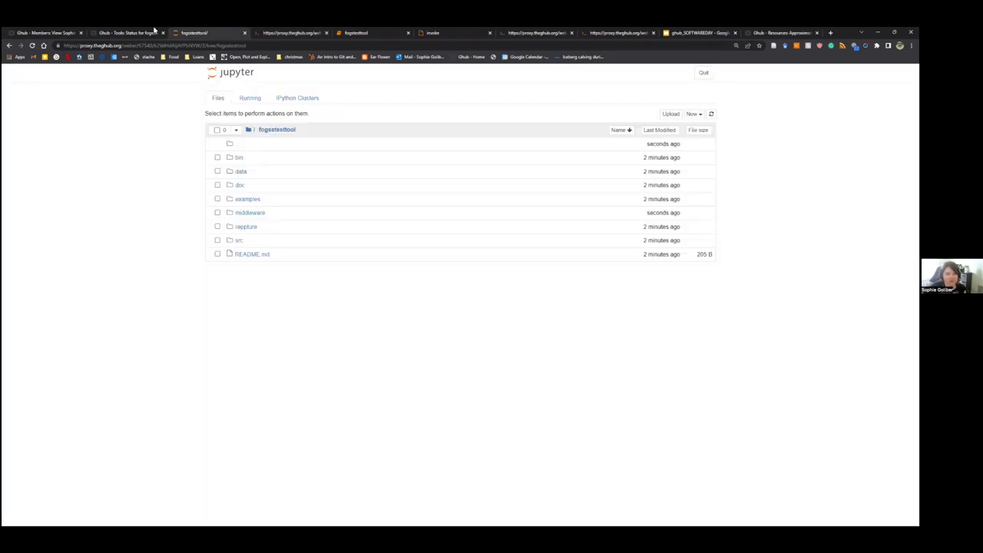
left_click(154, 31)
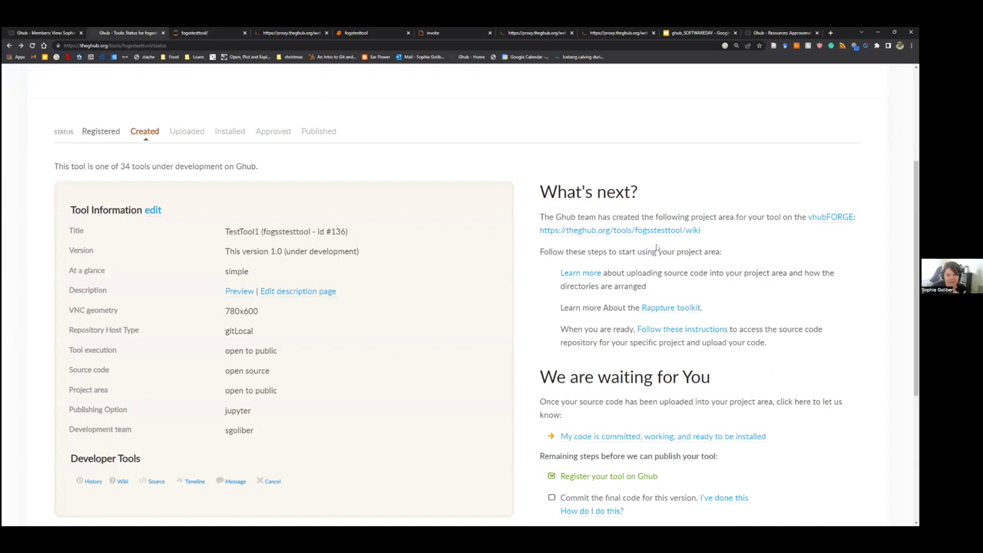
Step: Go to the member dashboard and open the status page of the icesheetprofile tool from the listed contributions
scroll(661, 246, "down", 3)
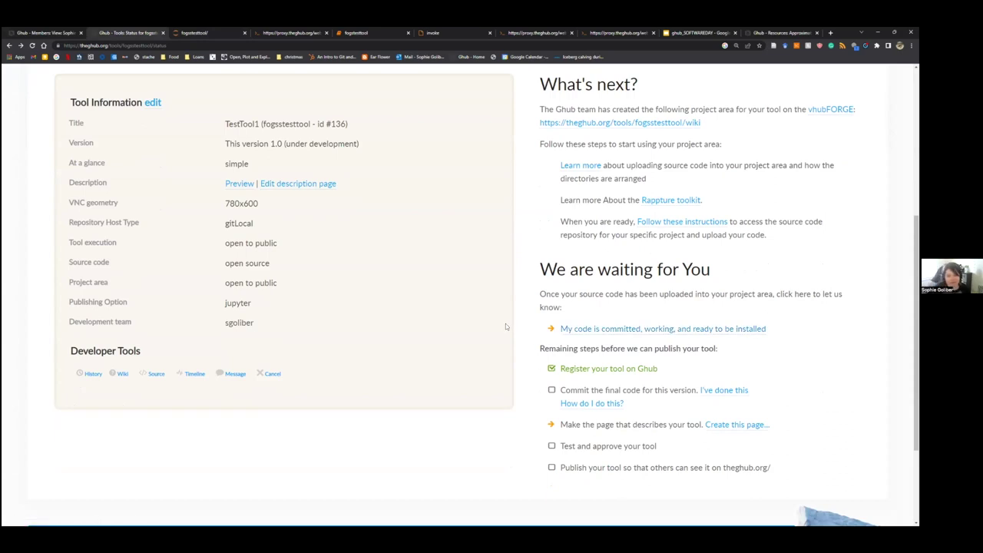
scroll(506, 327, "up", 3)
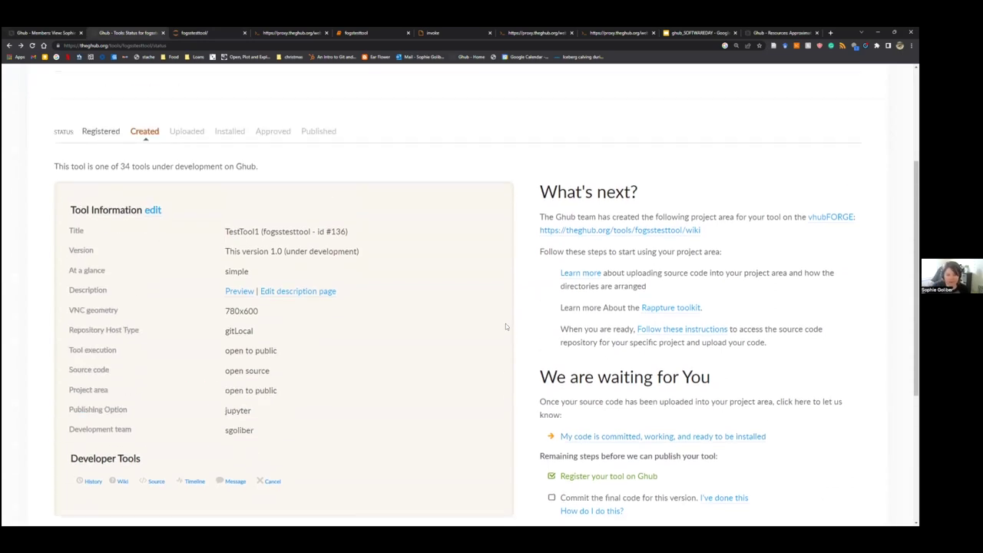
scroll(521, 327, "up", 5)
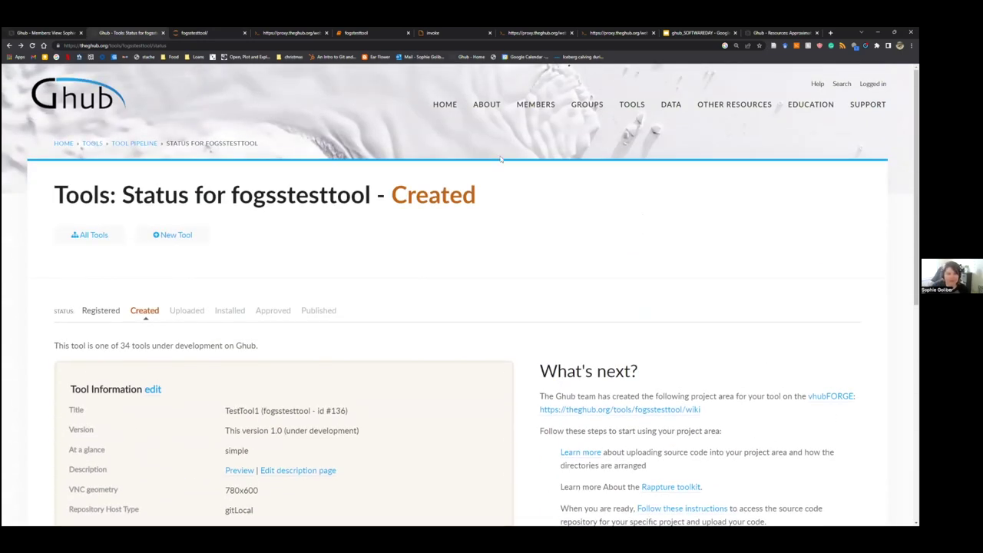
left_click(873, 83)
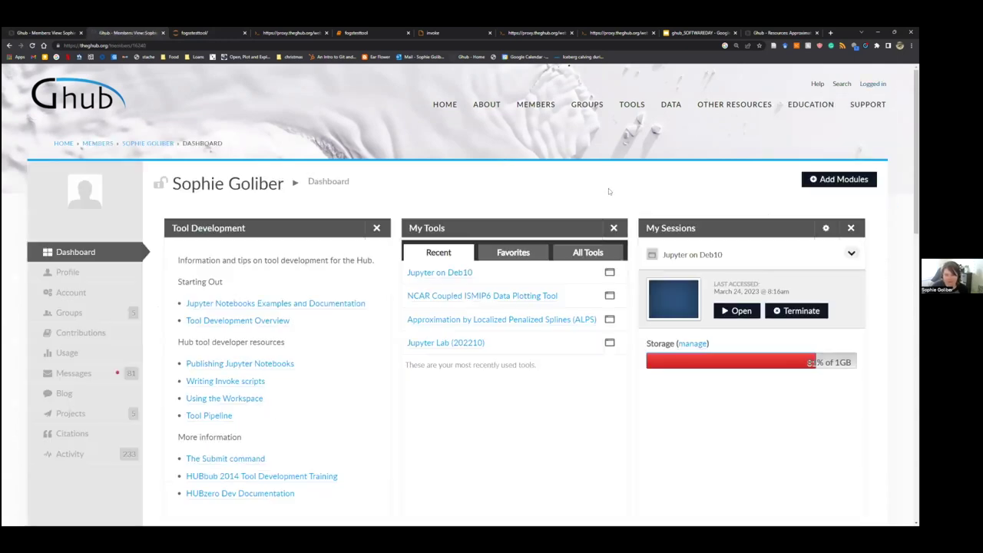
scroll(608, 188, "down", 8)
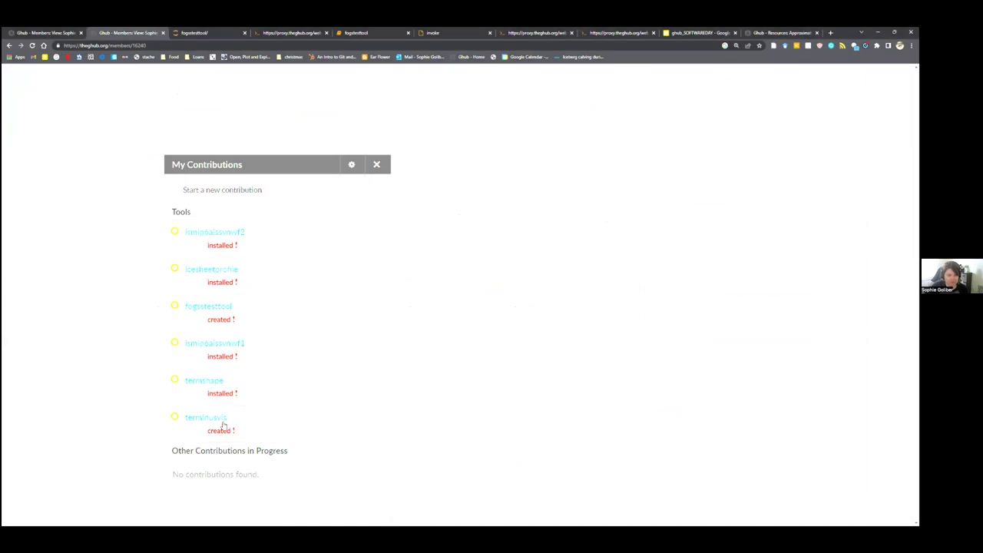
left_click(219, 271)
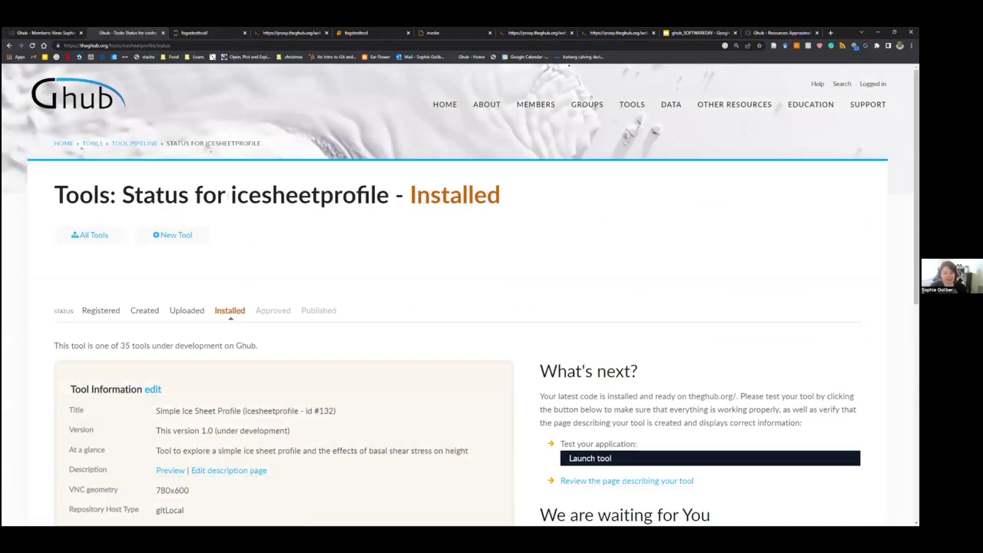
Step: Open the icesheetprofile tool's wiki and highlight the git clone command on its GettingStarted page
scroll(229, 196, "down", 1)
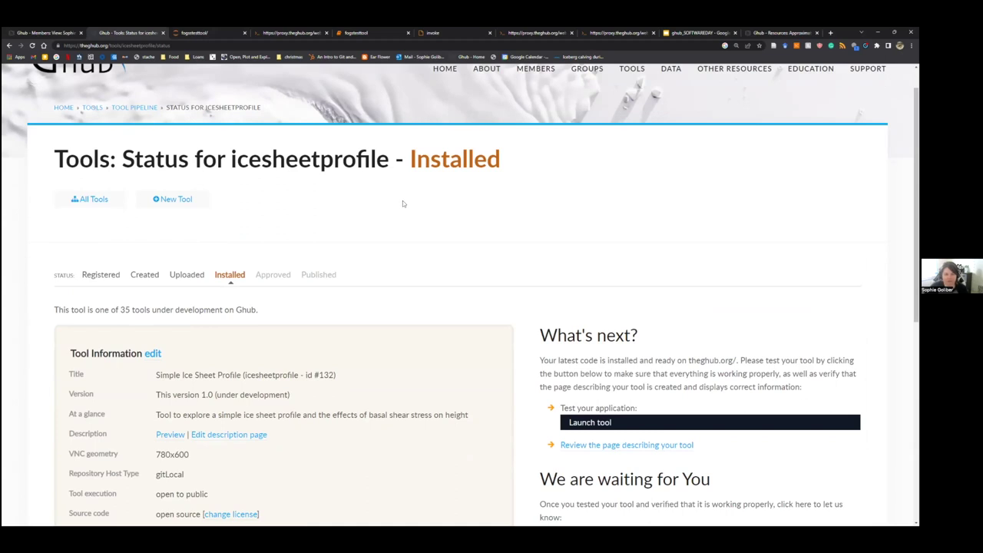
scroll(402, 202, "down", 1)
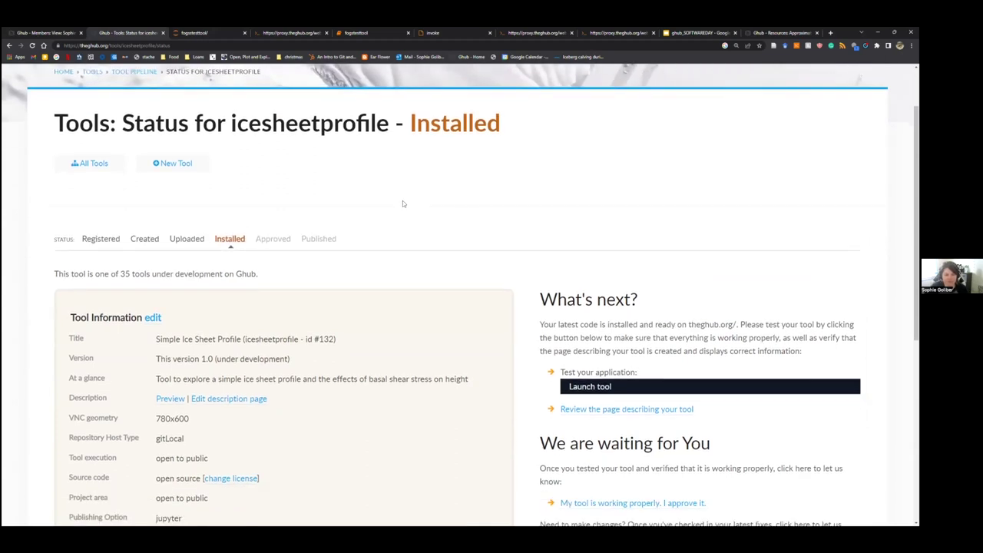
scroll(402, 203, "down", 4)
scroll(313, 323, "up", 6)
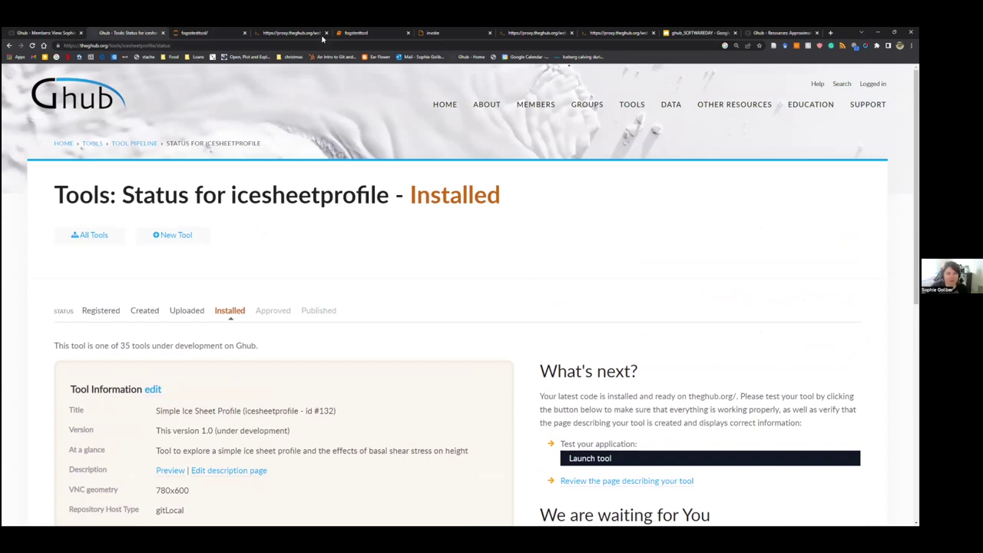
scroll(207, 360, "down", 6)
left_click(121, 445)
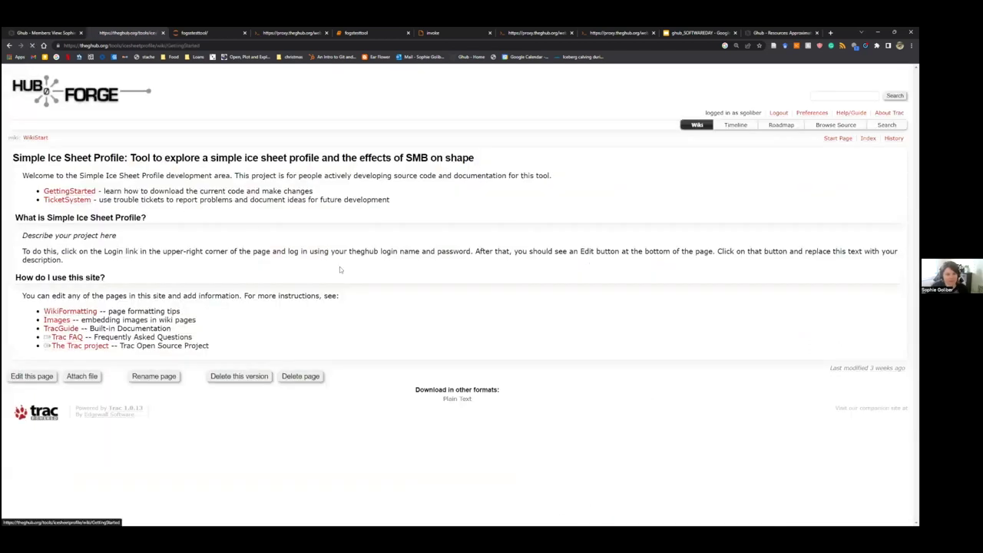
left_click(69, 190)
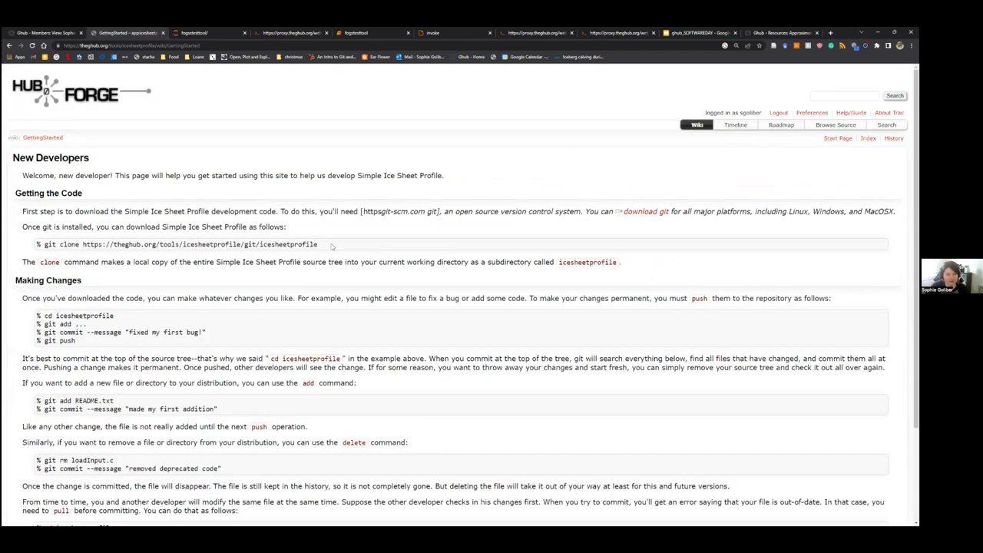
left_click_drag(43, 244, 319, 244)
left_click(191, 141)
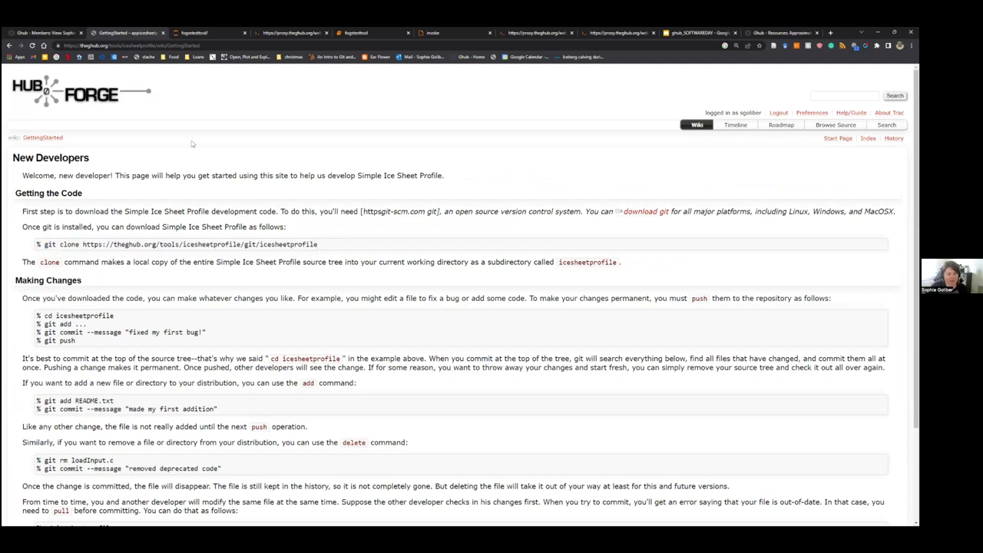
Step: Open the icesheetprofile folder in Jupyter and compare its contents with the tool's GettingStarted page
left_click(220, 31)
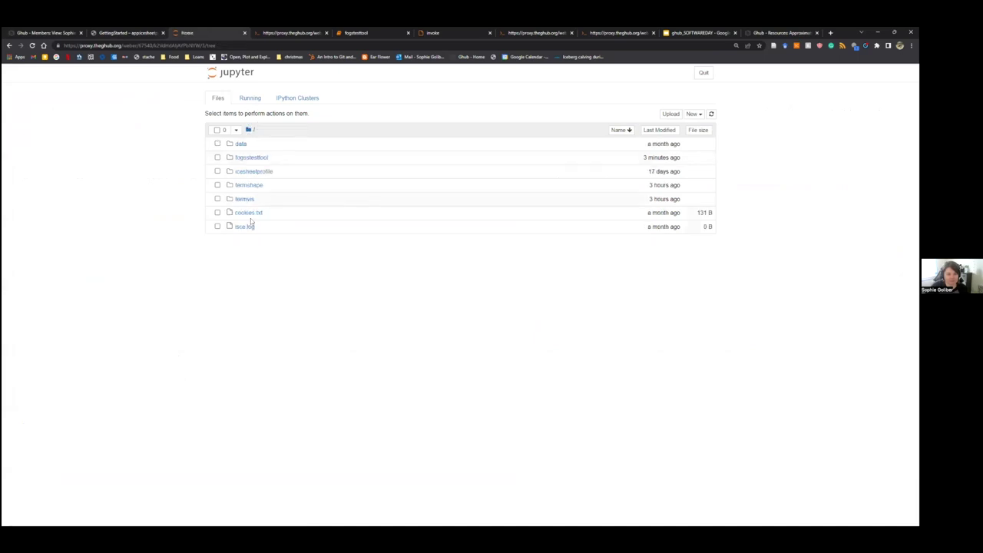
left_click(256, 172)
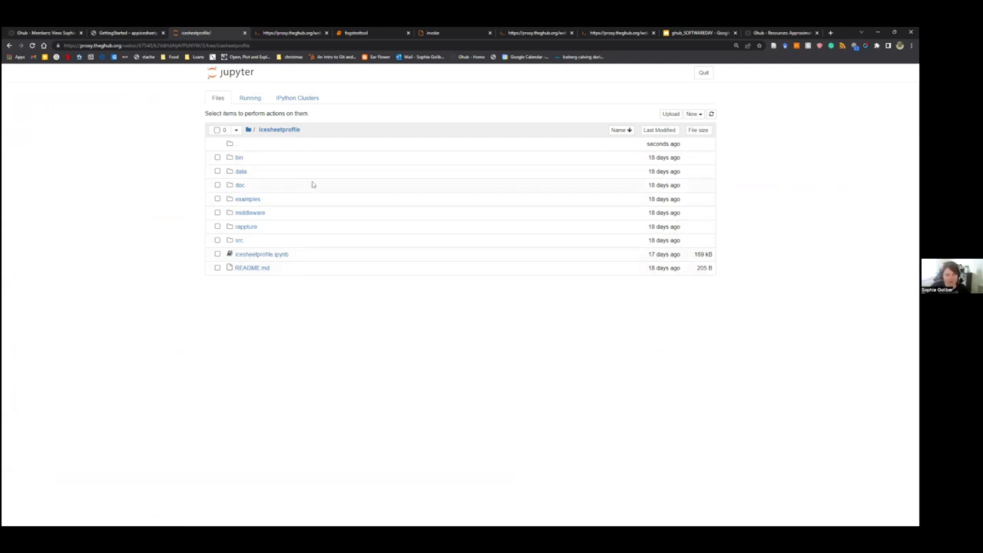
left_click(108, 33)
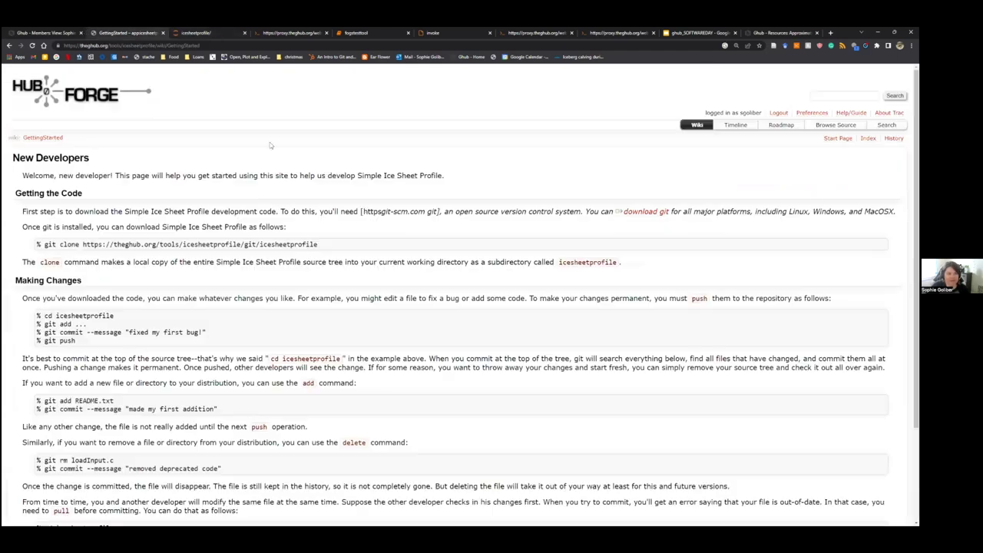
left_click(46, 32)
left_click(116, 32)
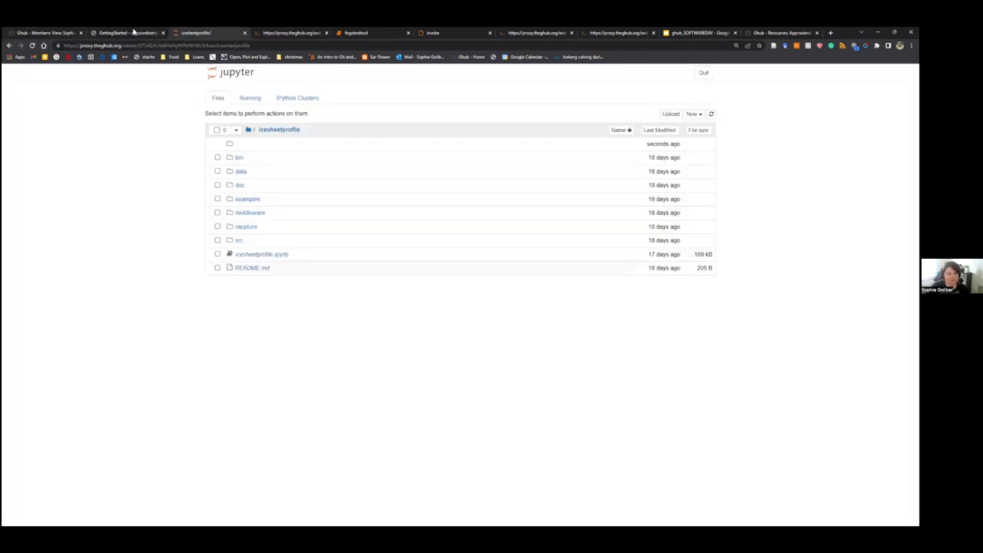
Step: Return to the icesheetprofile status page and launch the installed tool for testing
left_click(9, 46)
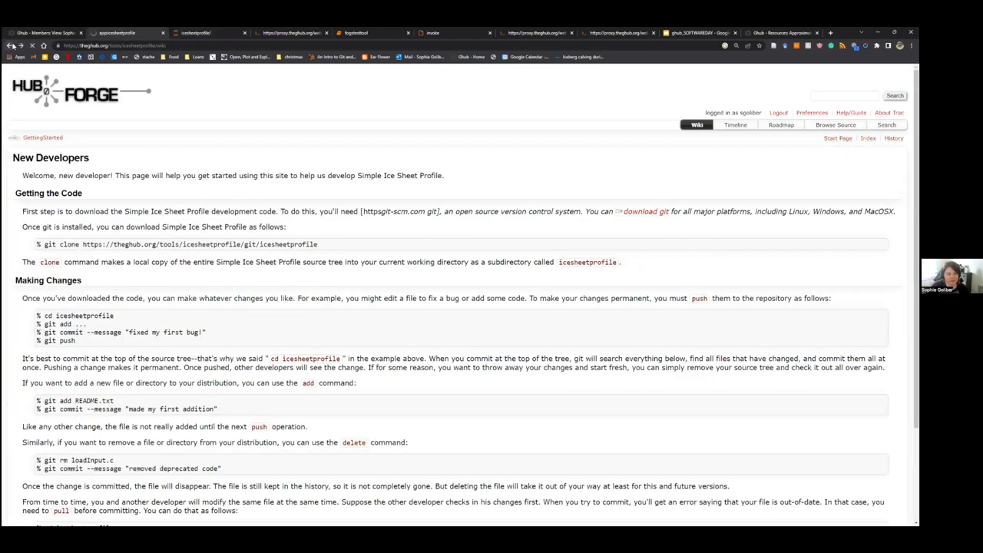
left_click(9, 45)
left_click(9, 45)
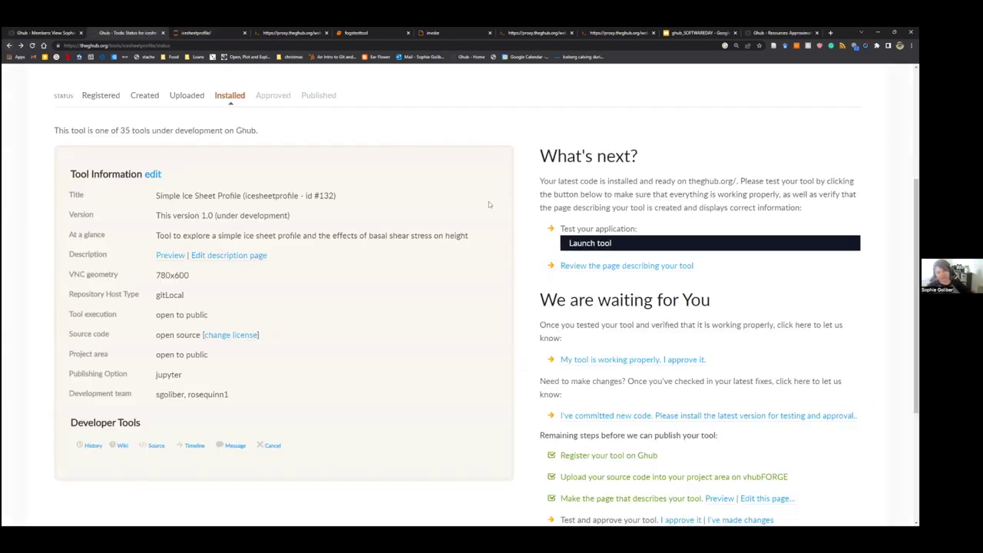
scroll(588, 231, "down", 1)
left_click(586, 208)
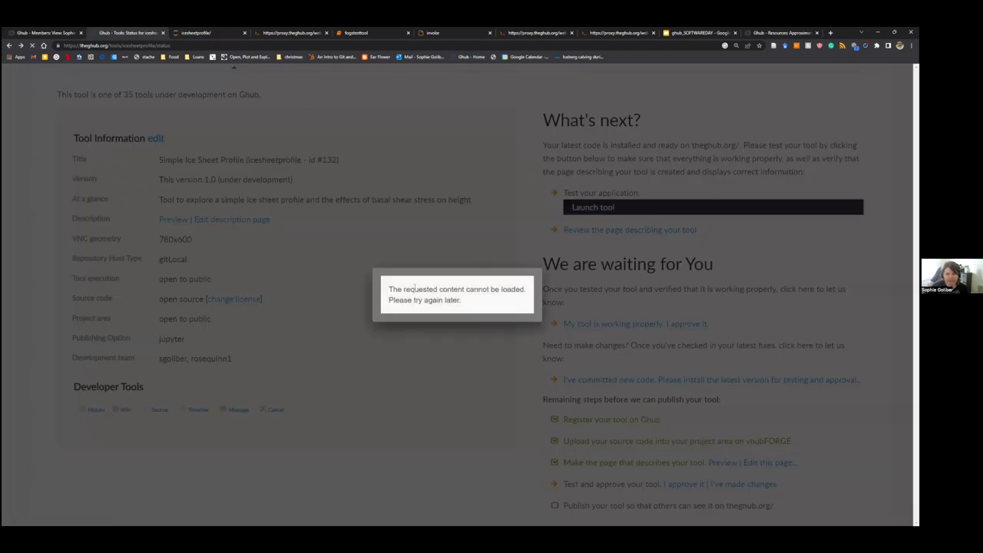
left_click_drag(389, 289, 465, 304)
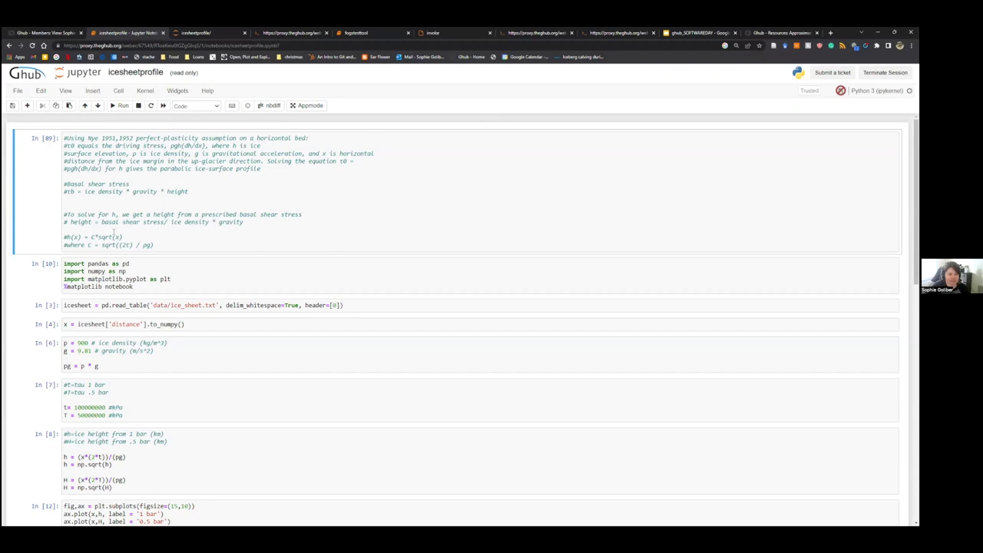
Step: Look through the icesheetprofile notebook, then run its cells in order from the first one through the ice height plot
scroll(300, 284, "down", 10)
scroll(454, 363, "down", 1)
scroll(458, 365, "up", 2)
scroll(459, 365, "down", 1)
scroll(458, 367, "up", 10)
left_click(119, 106)
left_click(119, 105)
left_click(119, 105)
left_click(119, 106)
left_click(120, 105)
left_click(119, 105)
left_click(119, 105)
left_click(119, 106)
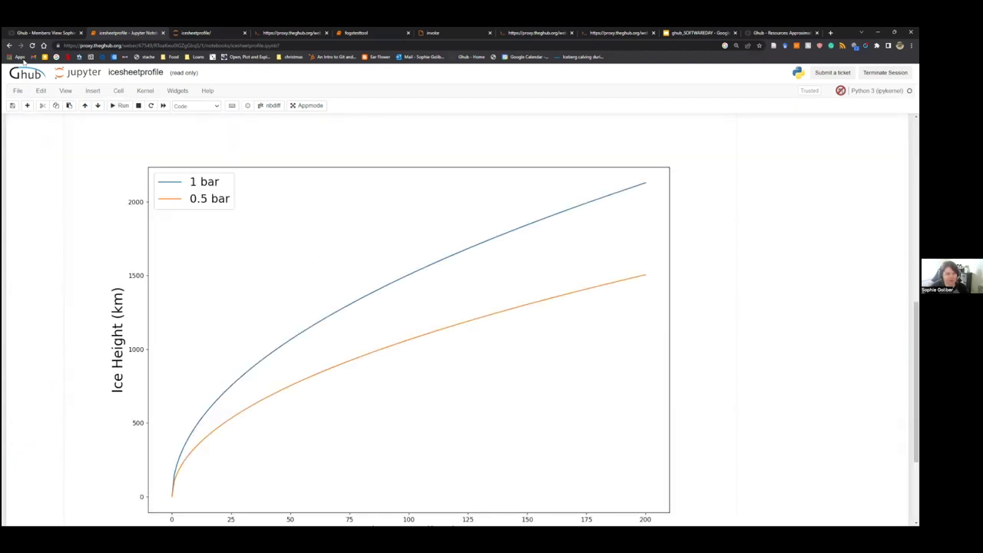
Step: Go back to the icesheetprofile status page and review its approval options and remaining publishing steps
key("alt+Left")
left_click(498, 86)
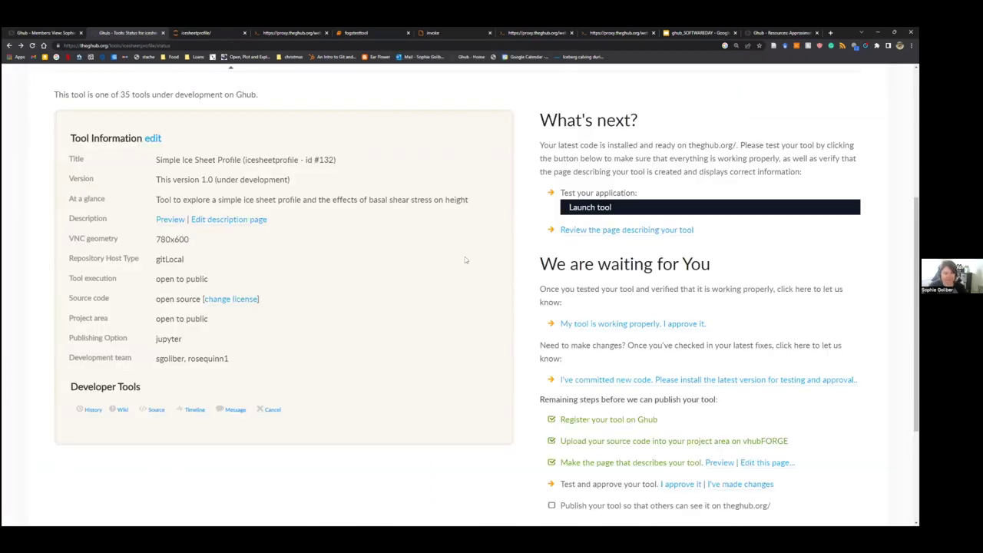
scroll(379, 318, "down", 1)
scroll(525, 321, "up", 1)
scroll(529, 321, "down", 1)
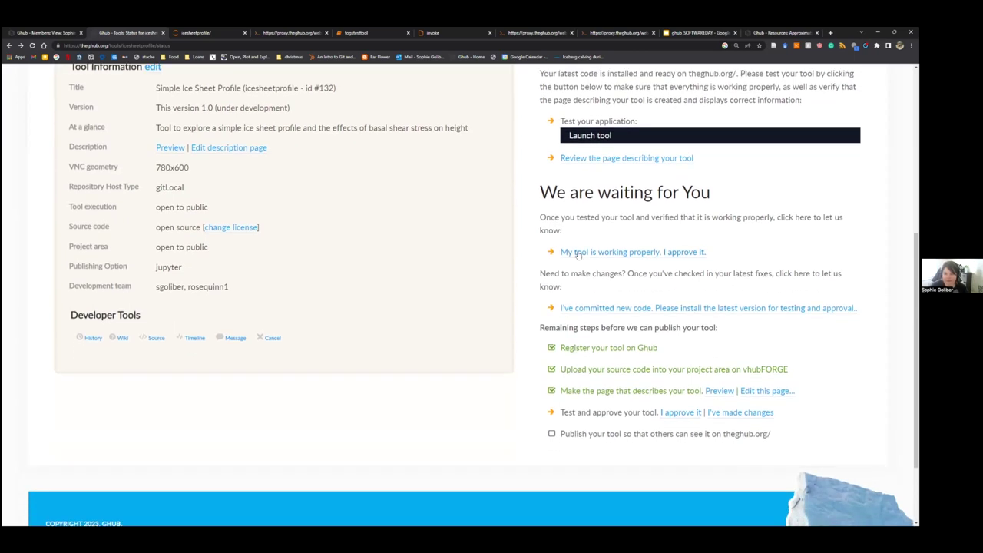